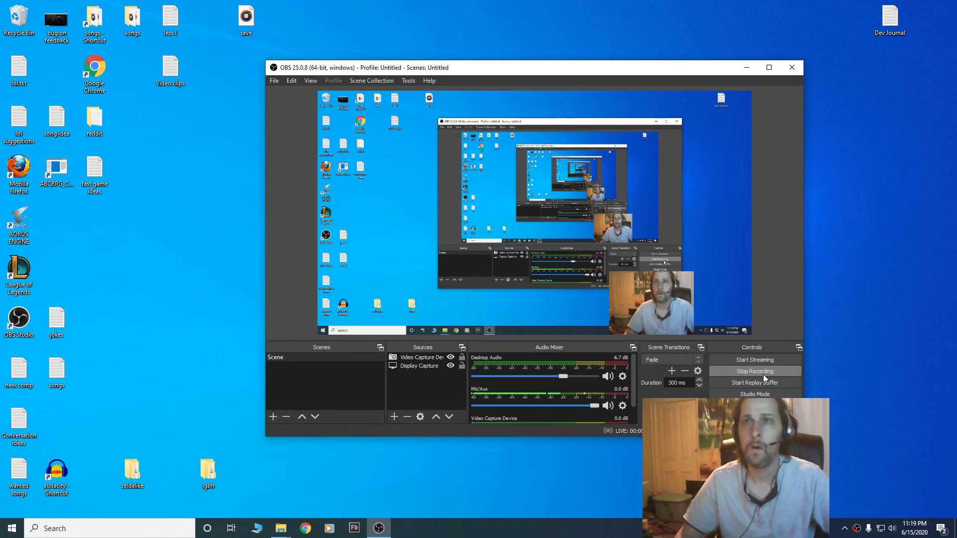
# Hide the Video Capture Device source in the scene and start Flash Builder
pyautogui.click(406, 360)
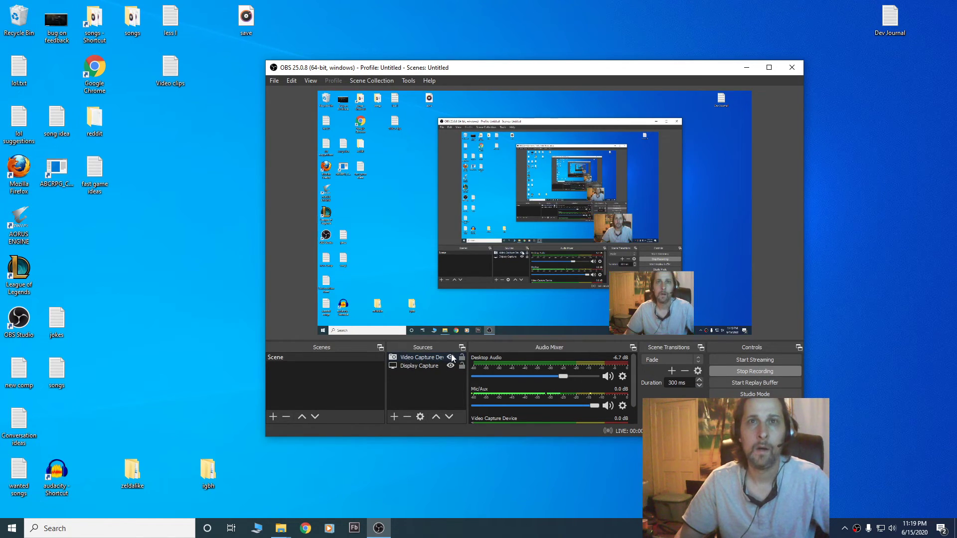
pyautogui.click(450, 357)
pyautogui.click(357, 526)
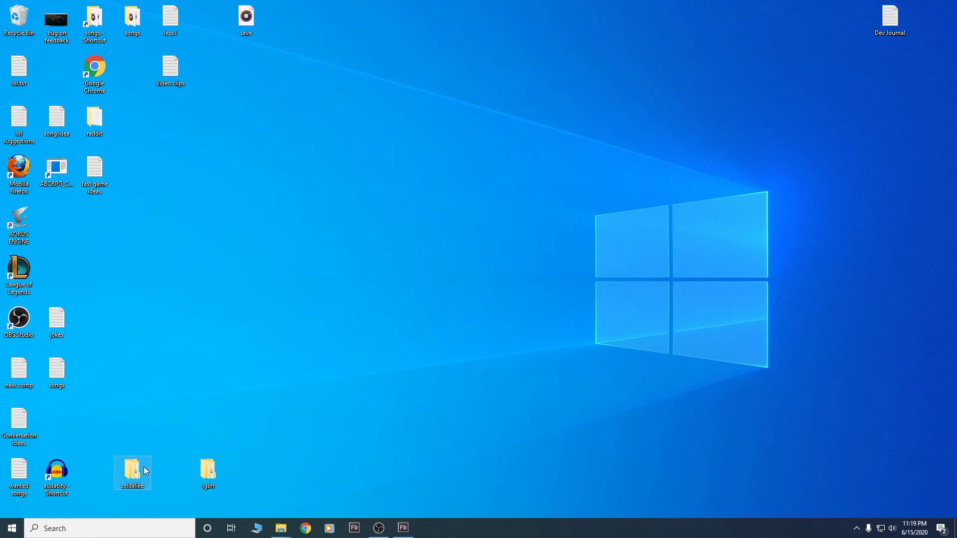
# Open the Licence and ReadMe text file from the 7 publish folder inside the zeldalike desktop folder
pyautogui.doubleClick(144, 467)
pyautogui.doubleClick(188, 275)
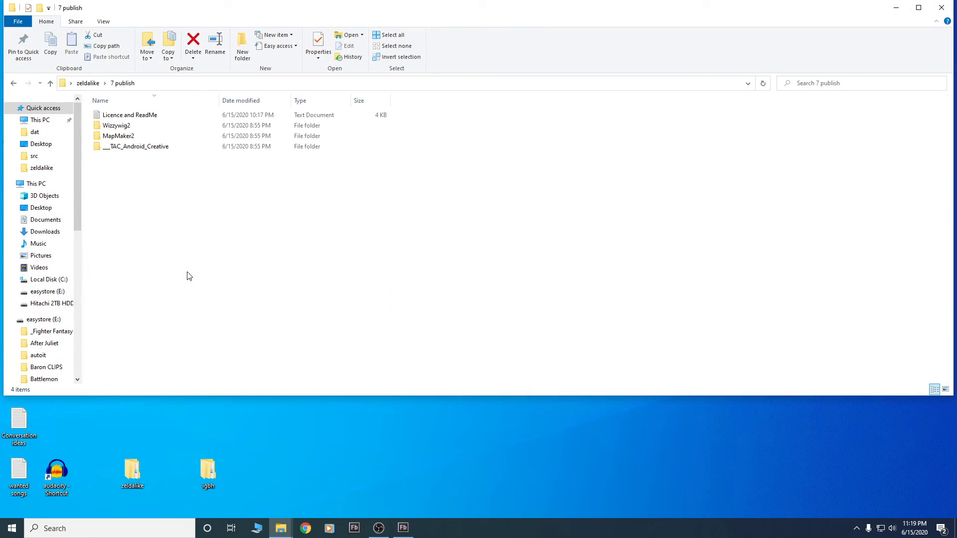
pyautogui.doubleClick(172, 116)
# Read Chapter 1 of the ReadMe, highlighting the Firefox releases URL and the Adobe Air 16 requirement
pyautogui.scroll(-13, 222, 180)
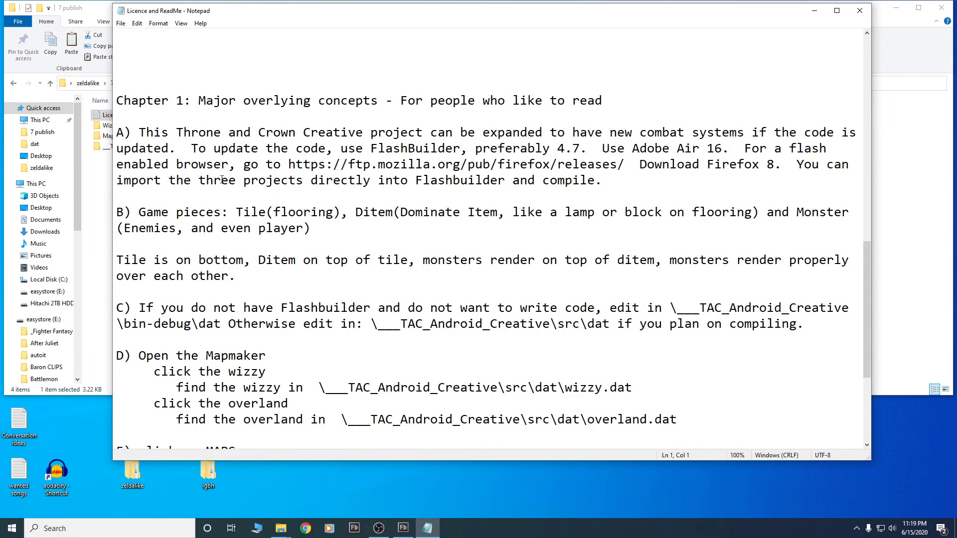
pyautogui.scroll(-4, 221, 180)
pyautogui.scroll(5, 219, 191)
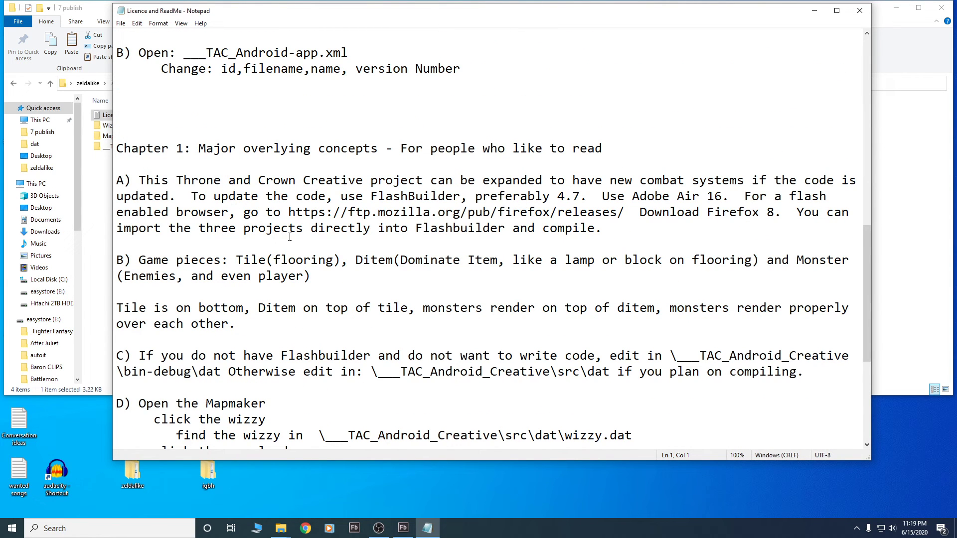
pyautogui.moveTo(290, 211); pyautogui.dragTo(628, 210)
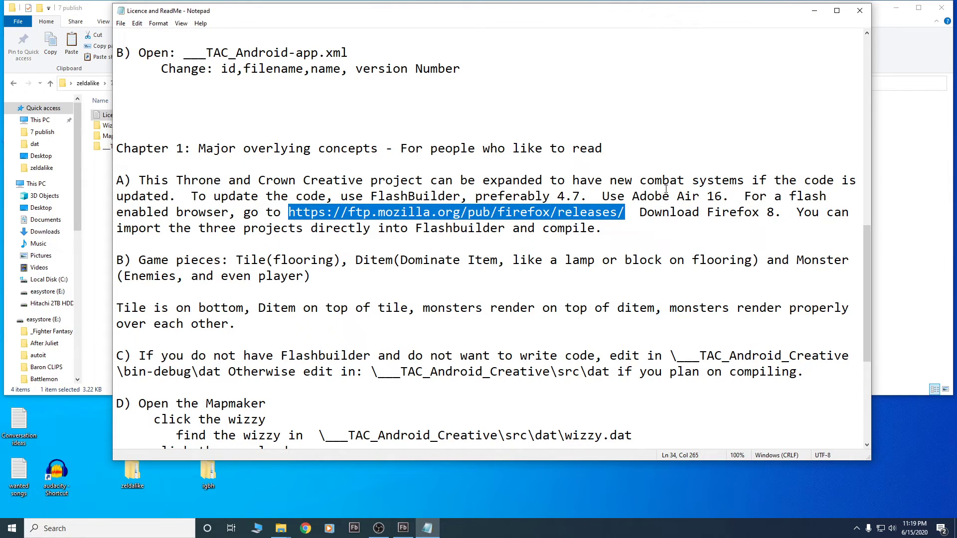
pyautogui.moveTo(630, 196); pyautogui.dragTo(654, 196)
pyautogui.moveTo(367, 196); pyautogui.dragTo(698, 196)
# Switch to Flash Builder and close every open editor file except ___TAC_Android-app.xml
pyautogui.hotkey('alt', 'Tab')
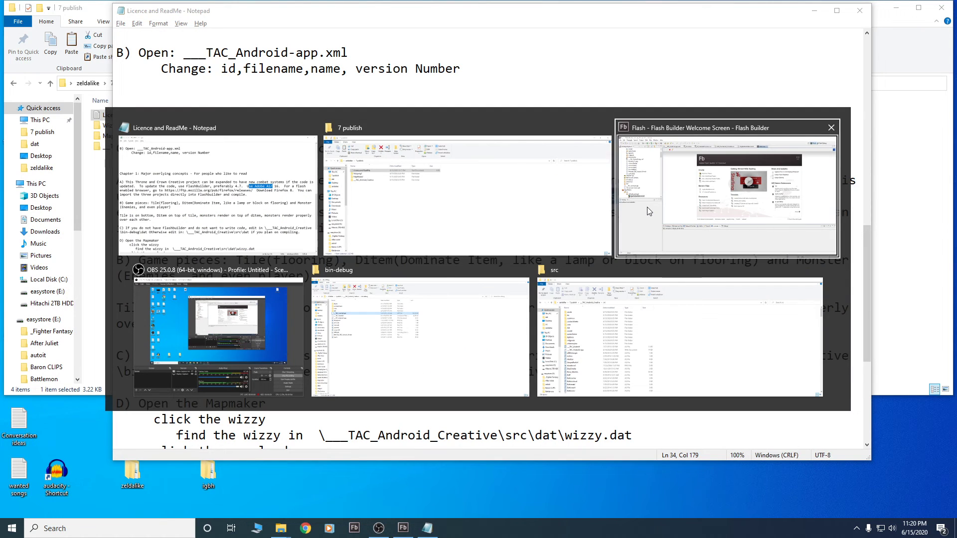
pyautogui.click(647, 207)
pyautogui.click(649, 44)
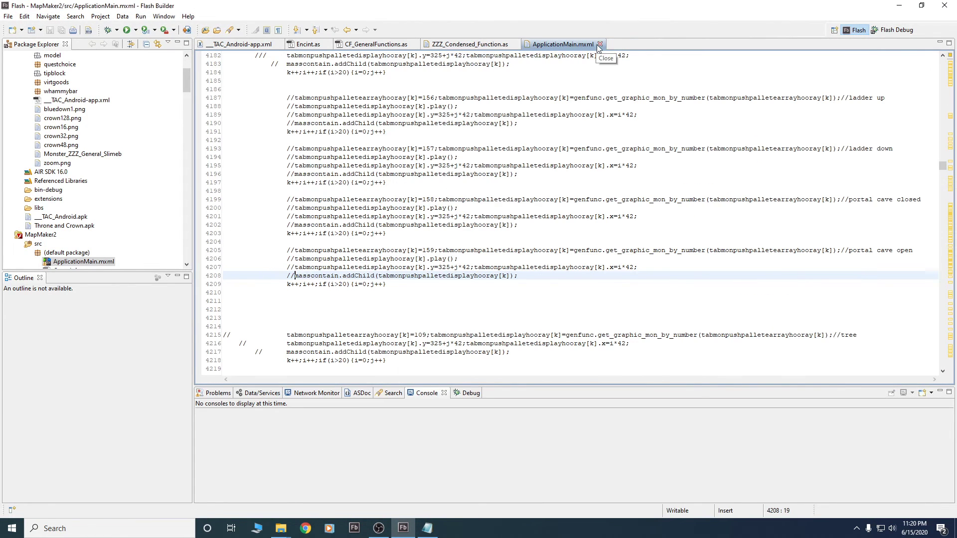
pyautogui.click(600, 45)
pyautogui.click(512, 44)
pyautogui.click(414, 45)
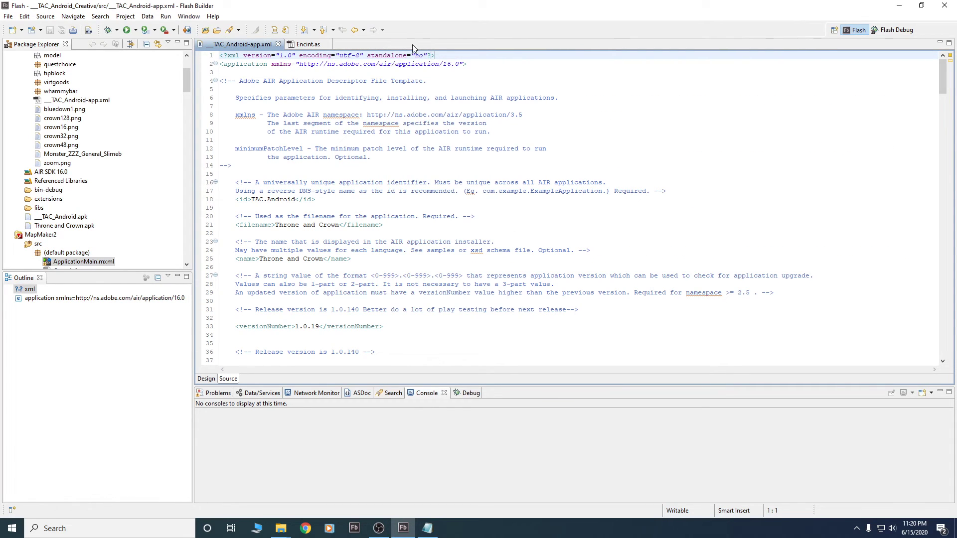
pyautogui.click(326, 44)
# Collapse the ___TAC_Android_Creative and MapMaker2 projects and bring up the commands for the Wizzywig2 project
pyautogui.moveTo(186, 79); pyautogui.dragTo(191, 49)
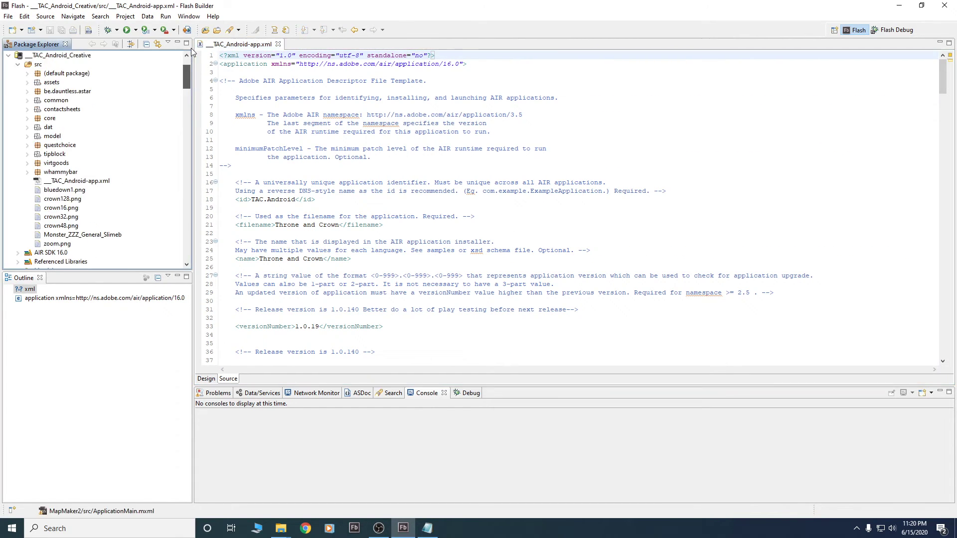
pyautogui.click(8, 55)
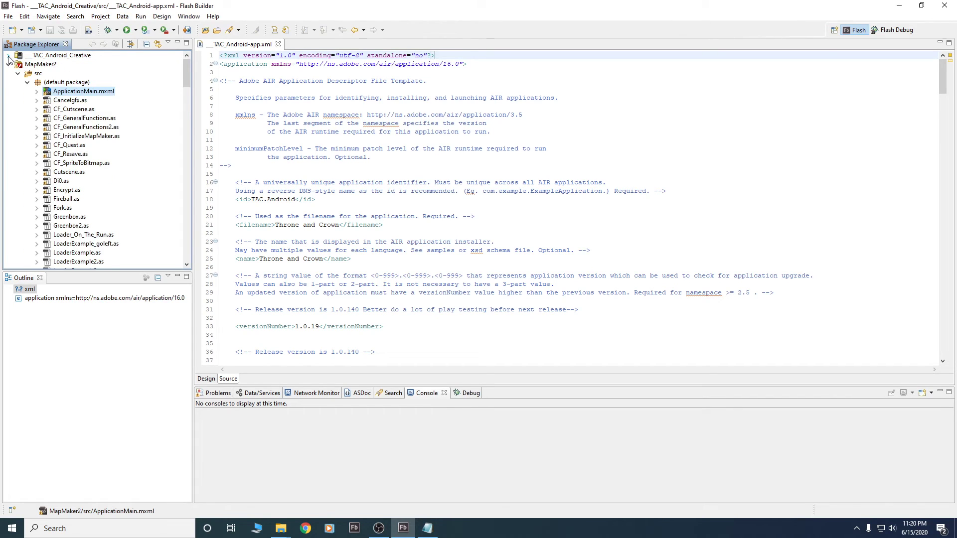
pyautogui.click(8, 64)
pyautogui.click(20, 73)
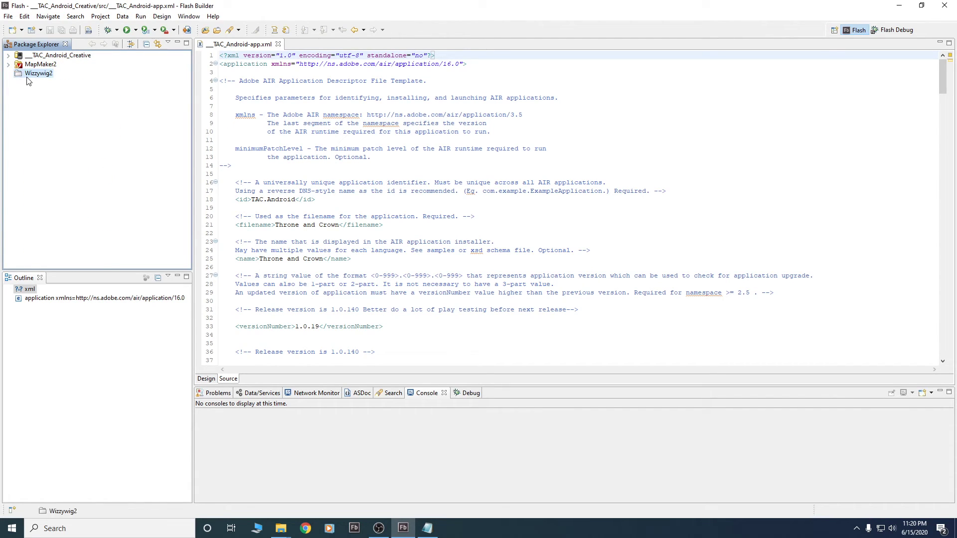
pyautogui.rightClick(27, 75)
pyautogui.click(60, 182)
# Open ___TAC_Android.as from the default package of the ___TAC_Android_Creative project's src folder
pyautogui.click(38, 55)
pyautogui.click(10, 55)
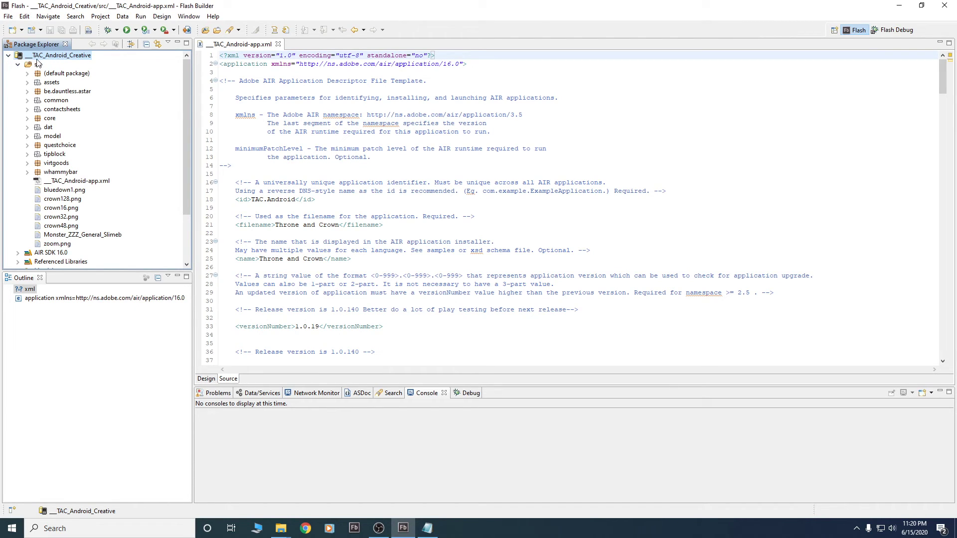
pyautogui.click(27, 73)
pyautogui.doubleClick(57, 63)
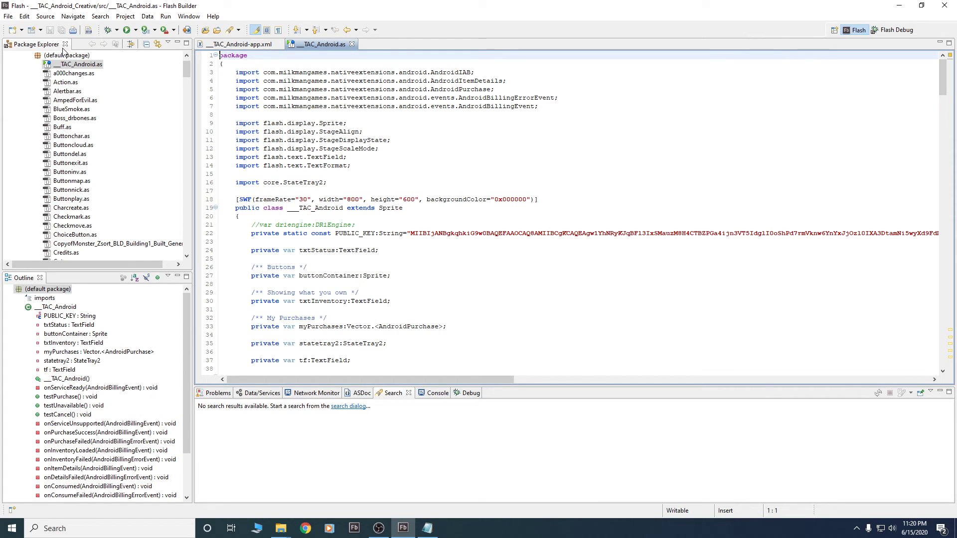
# Debug the ___TAC_Android application and start the game with the third saved character
pyautogui.click(335, 149)
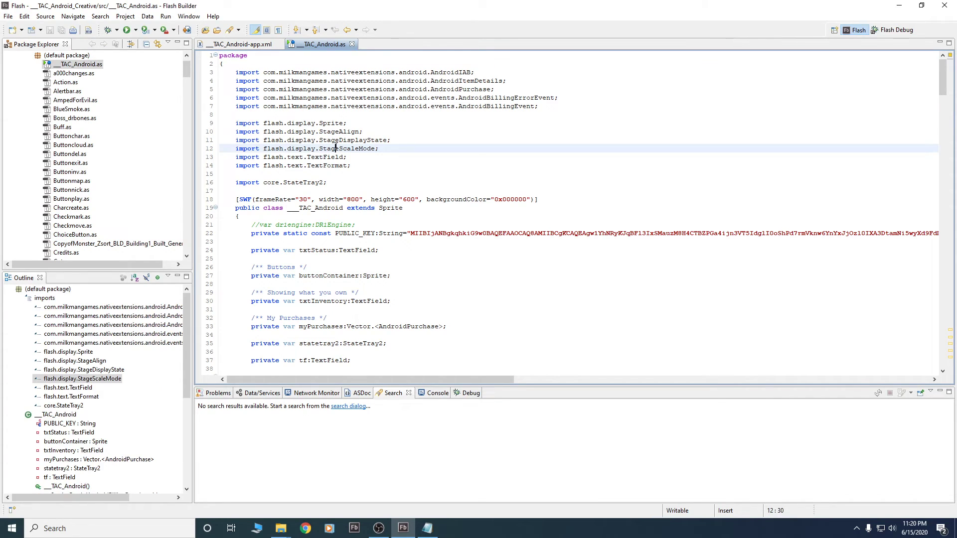
pyautogui.moveTo(335, 148)
pyautogui.press('F11')
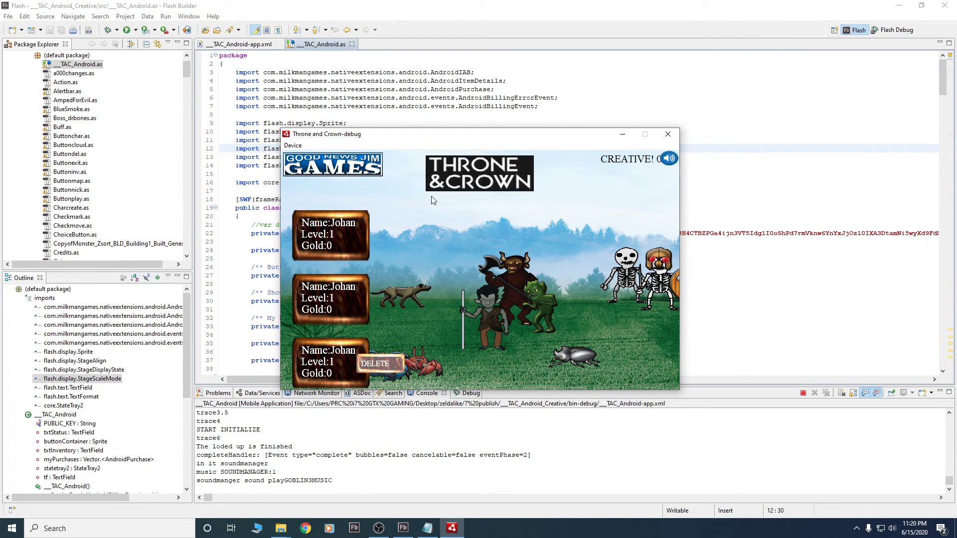
pyautogui.click(336, 354)
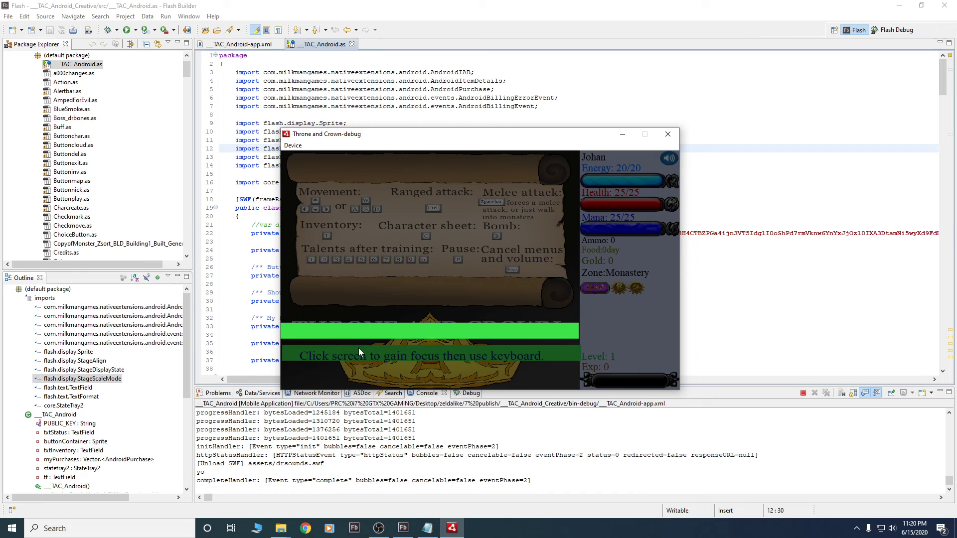
pyautogui.click(358, 348)
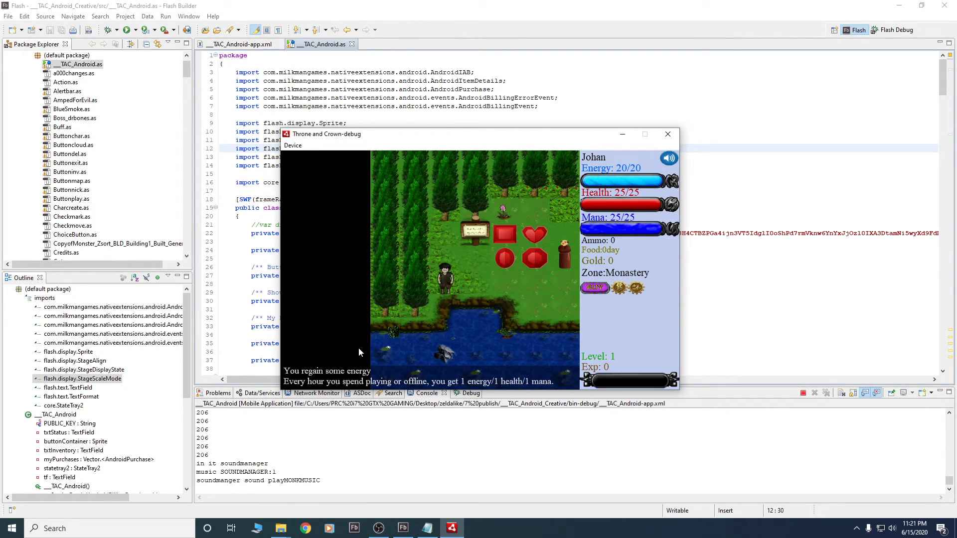
# Walk the character through the rubies to pick them up and stop beside the monk
pyautogui.press('Right')
pyautogui.press('Up')
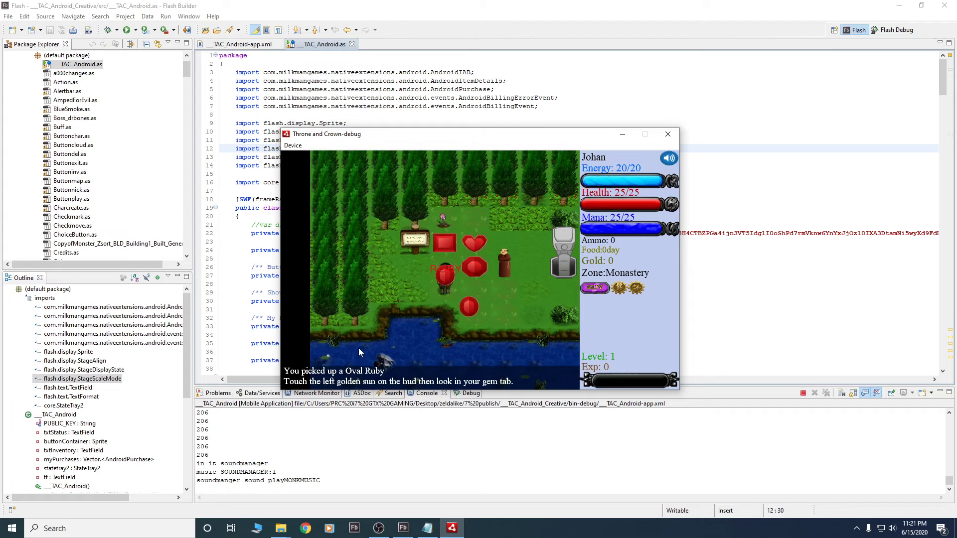
pyautogui.press('Right')
pyautogui.press('Down')
pyautogui.press('Right')
pyautogui.press('Up')
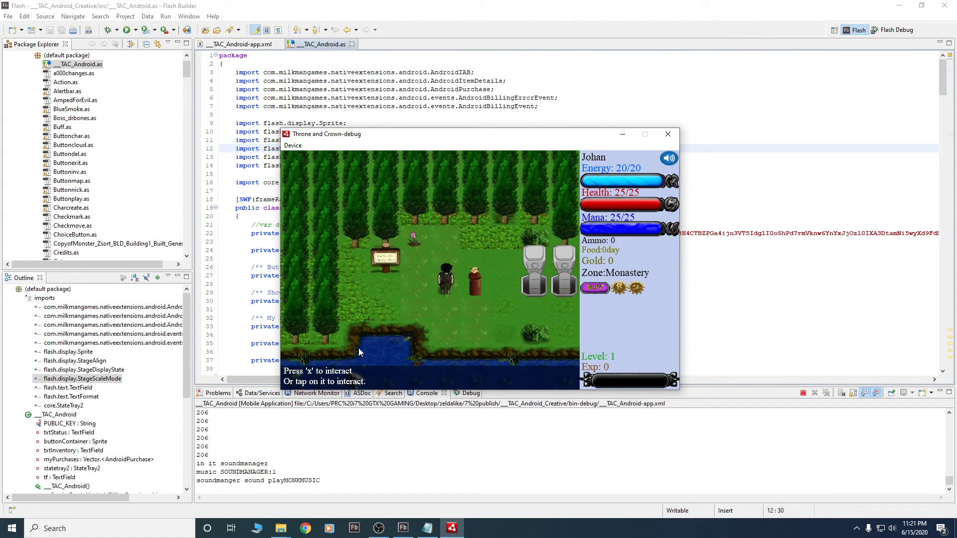
# Talk to the monk and advance through the whole dialogue
pyautogui.press('x')
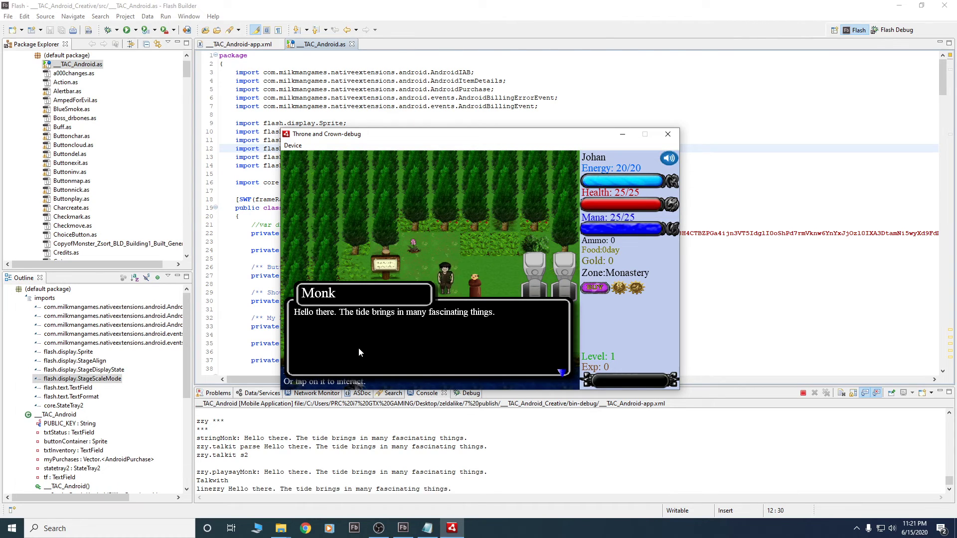
pyautogui.press('x')
pyautogui.press('x')
pyautogui.press('x')
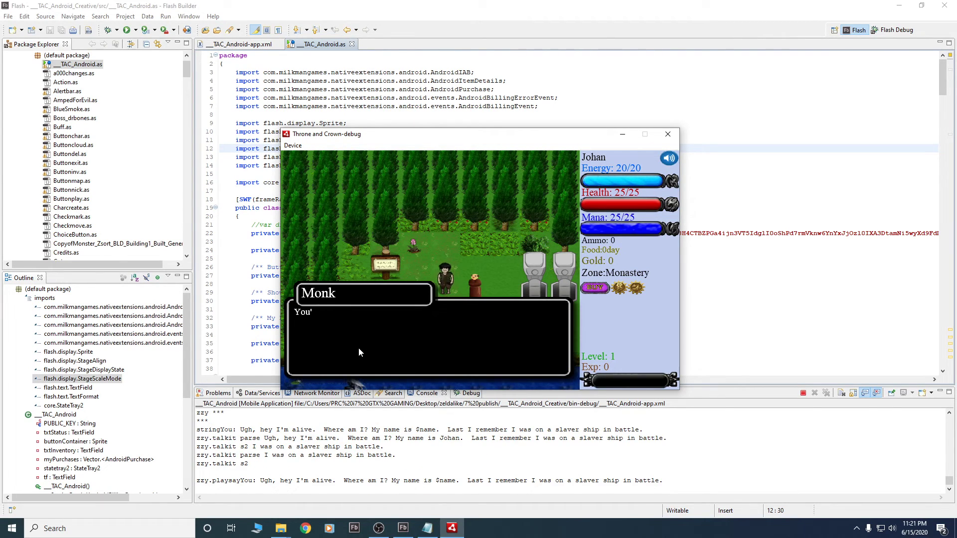
pyautogui.press('x')
pyautogui.press('x')
# Walk the character east past the row of statues to the tree, collecting rocks as ammo
pyautogui.press('Down')
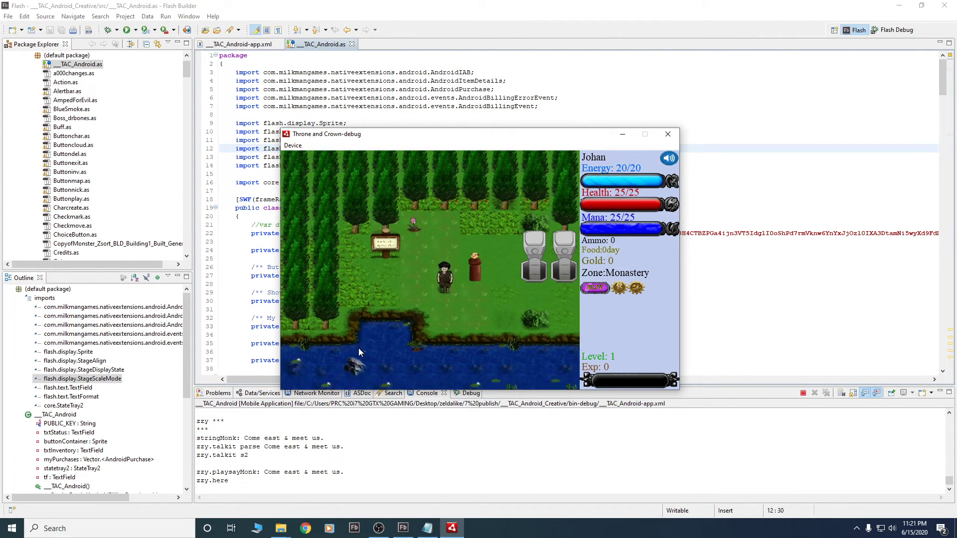
pyautogui.press('Right')
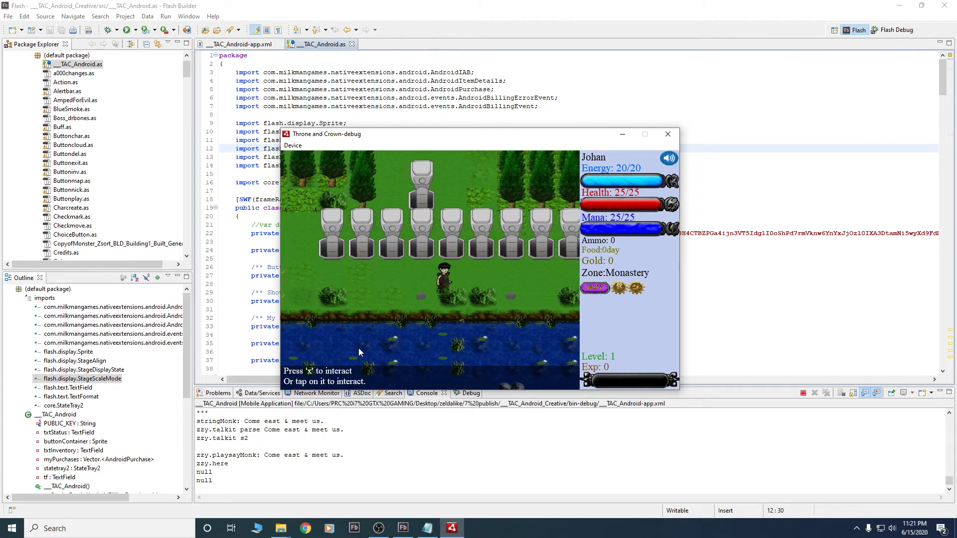
pyautogui.press('Up')
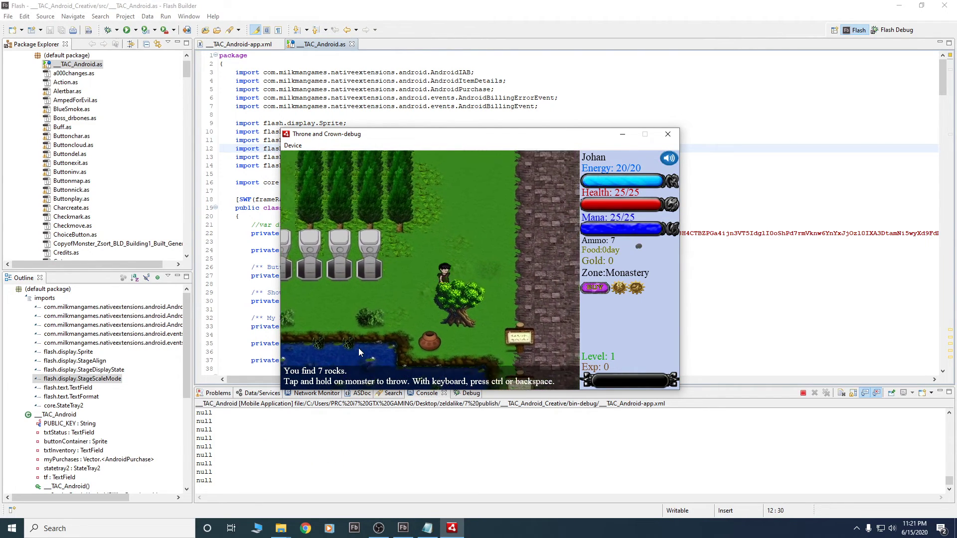
# Walk down the stone bridge and read the tip signs along its west edge
pyautogui.press('Down')
pyautogui.press('Left')
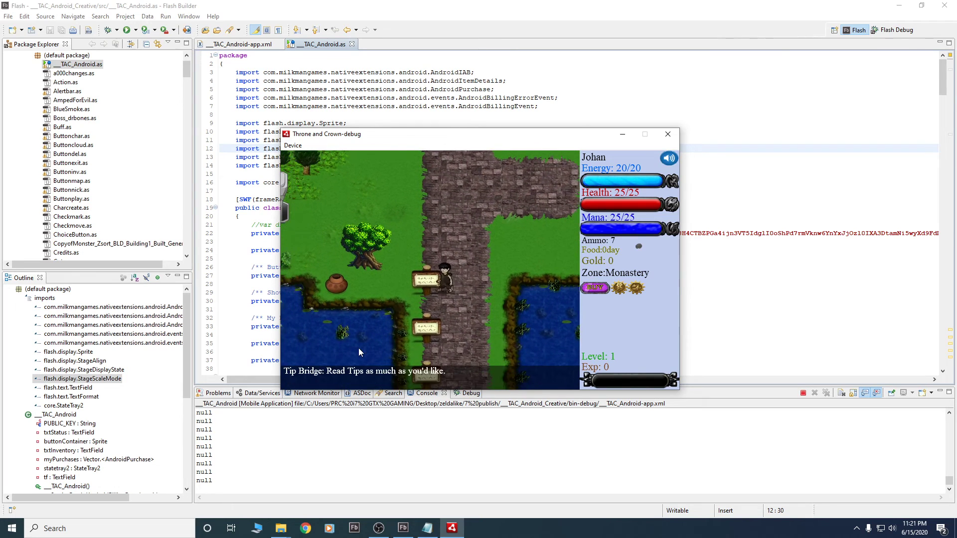
pyautogui.press('Right')
pyautogui.press('Down')
pyautogui.press('Left')
pyautogui.press('Right')
pyautogui.press('Down')
pyautogui.press('Left')
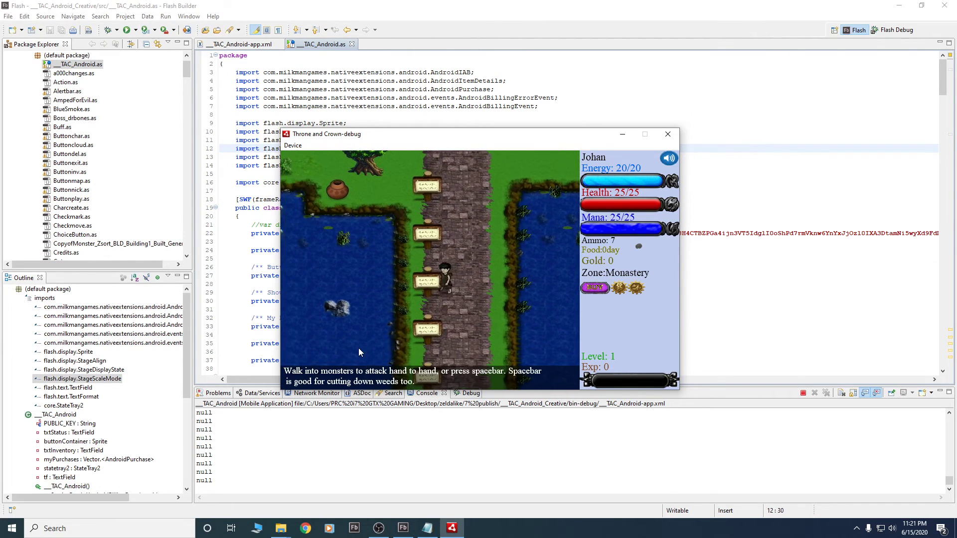
# Throw one rock and walk the character back north along the stone path, ending on the grass beside it
pyautogui.press('Right')
pyautogui.press('Up')
pyautogui.press('ctrl')
pyautogui.press('Up')
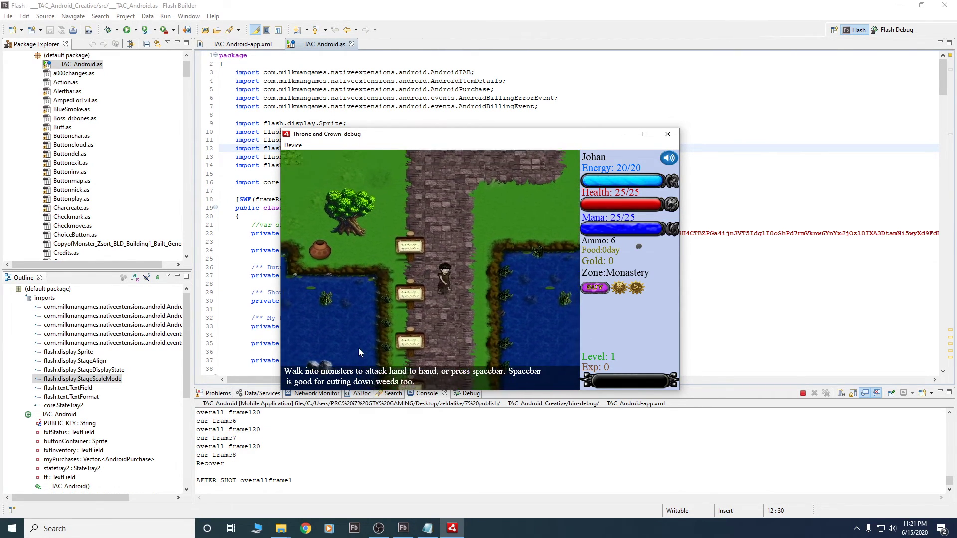
pyautogui.press('Up')
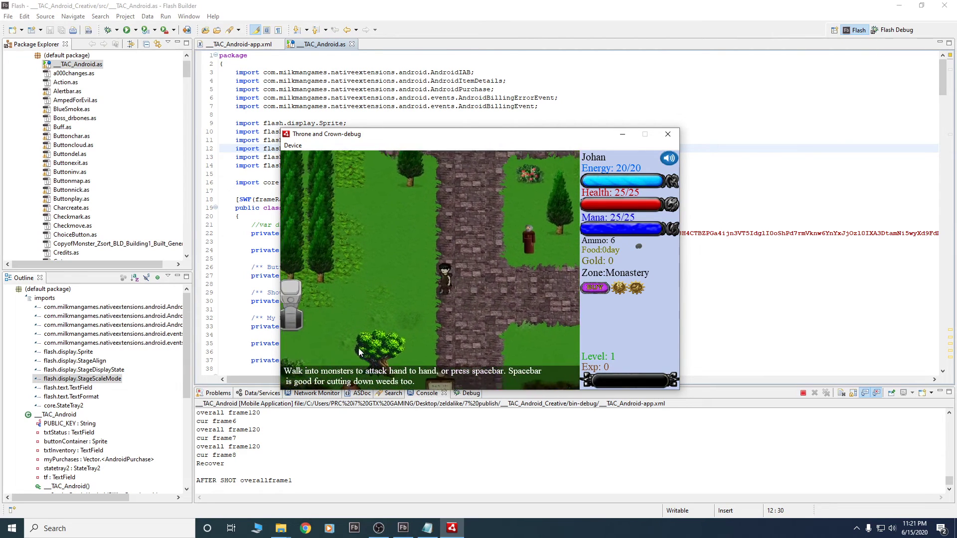
pyautogui.press('Up')
pyautogui.press('Left')
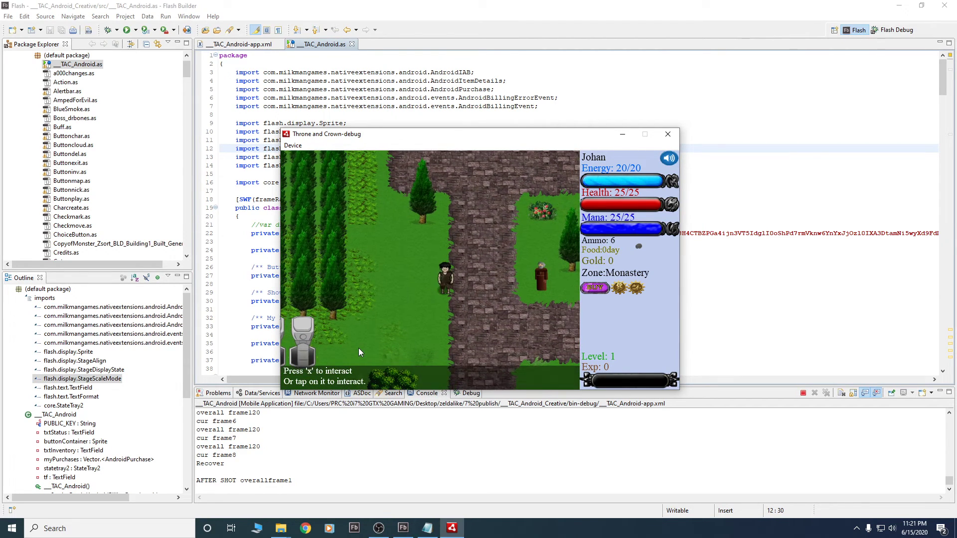
# Move the character back toward the statues using ground targeting, and close the game window
pyautogui.click(431, 288)
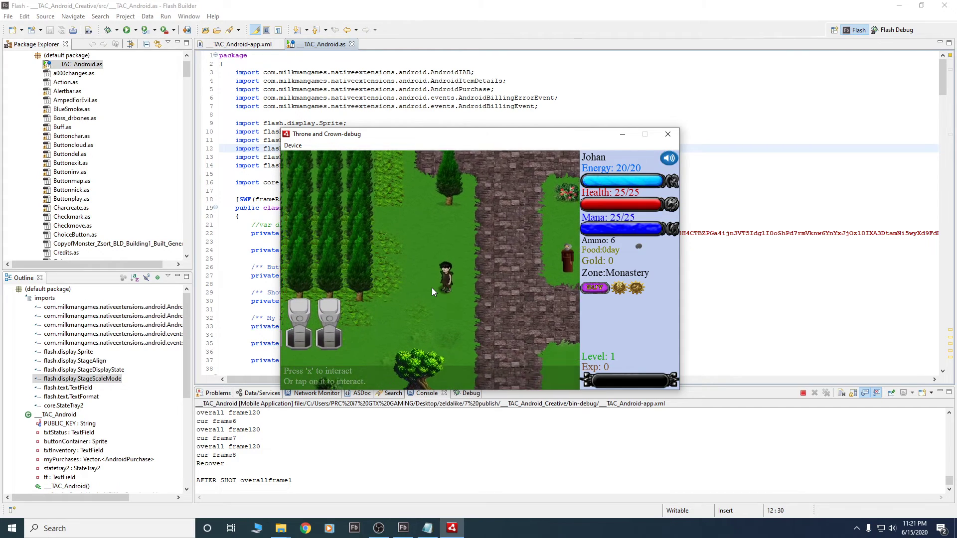
pyautogui.click(431, 288)
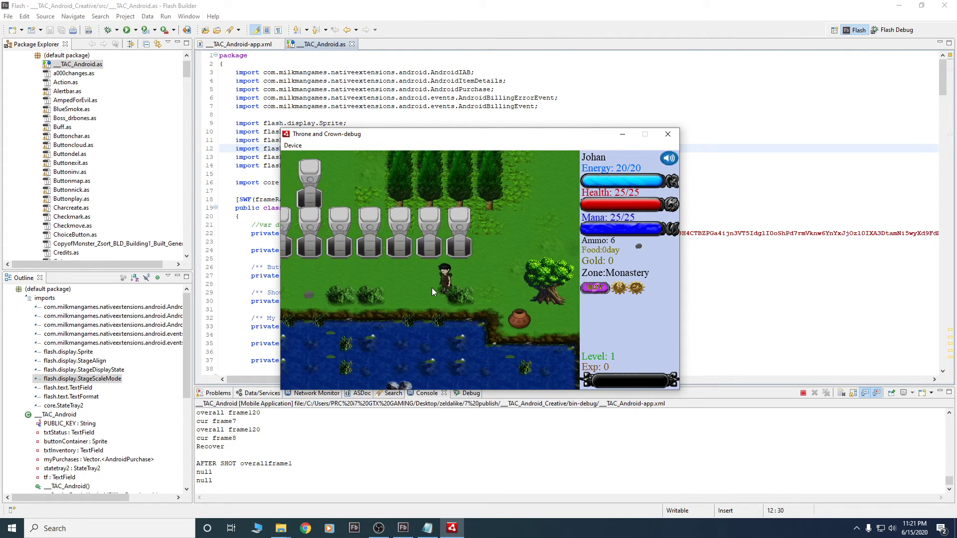
pyautogui.click(668, 134)
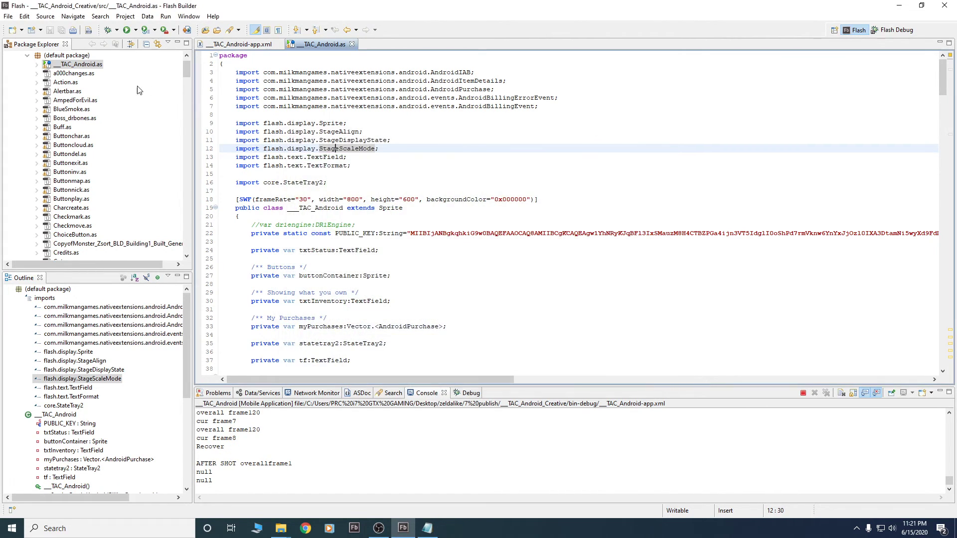
# Collapse the ___TAC_Android_Creative project and open ApplicationMain.mxml from MapMaker2's default package
pyautogui.scroll(1, 186, 69)
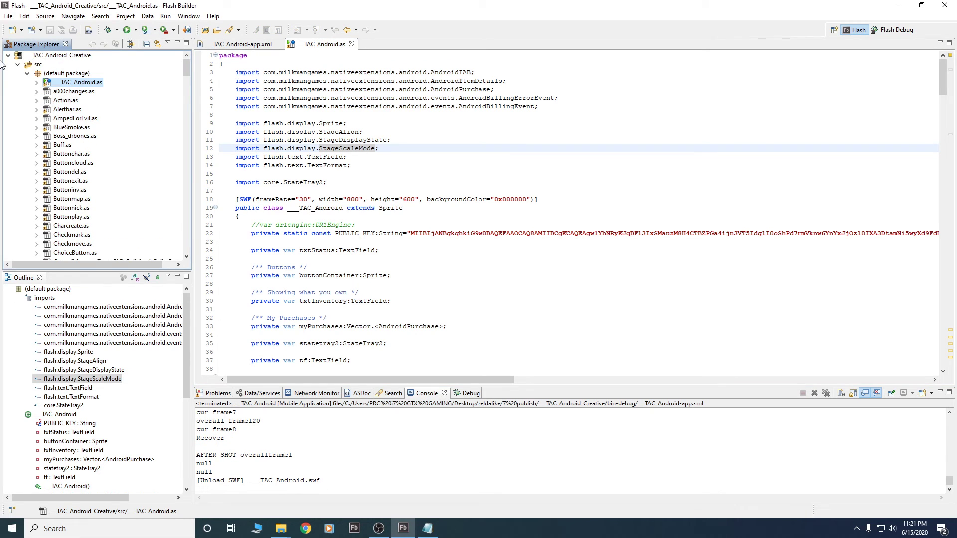
pyautogui.click(8, 55)
pyautogui.doubleClick(18, 64)
pyautogui.doubleClick(60, 82)
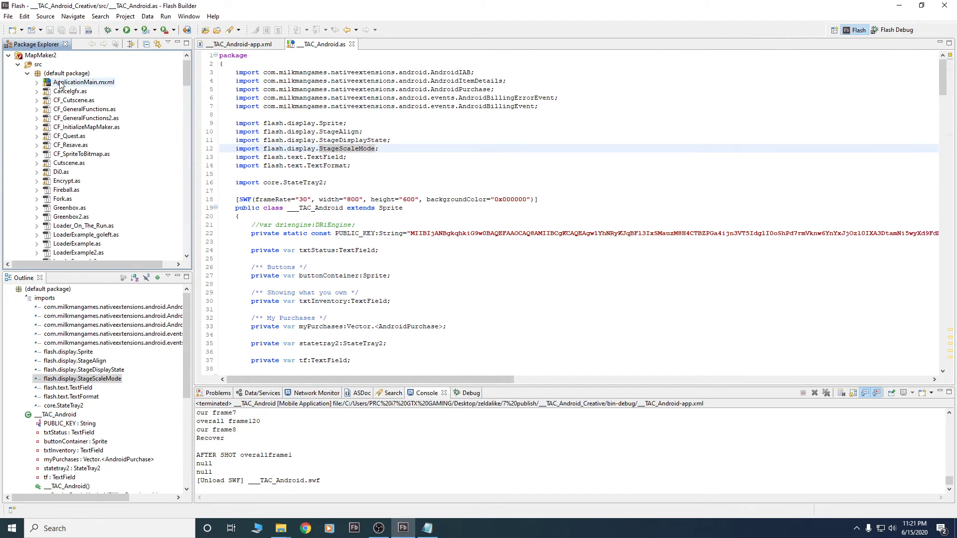
# Run MapMaker2 and load the wizzy and overland data files into the map editor
pyautogui.hotkey('ctrl', 'F11')
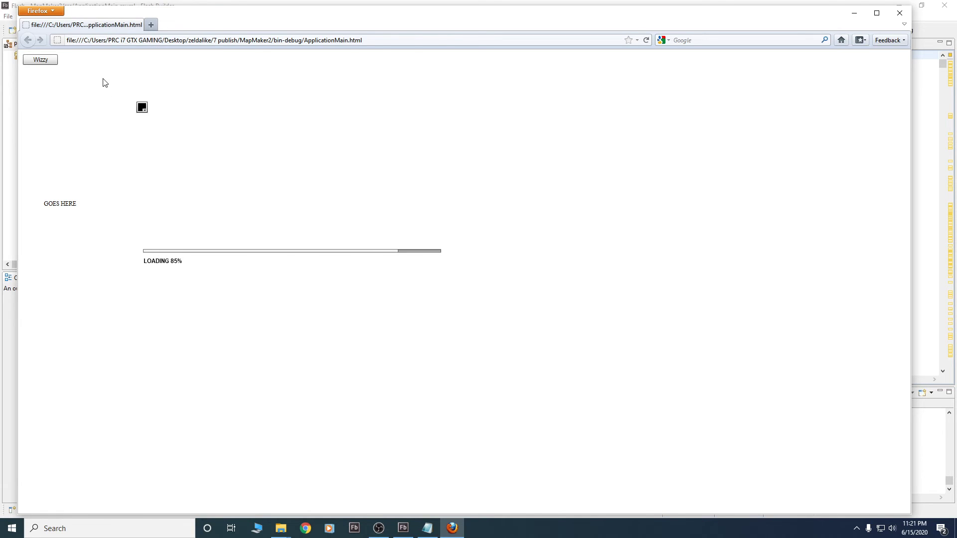
pyautogui.click(50, 61)
pyautogui.doubleClick(80, 65)
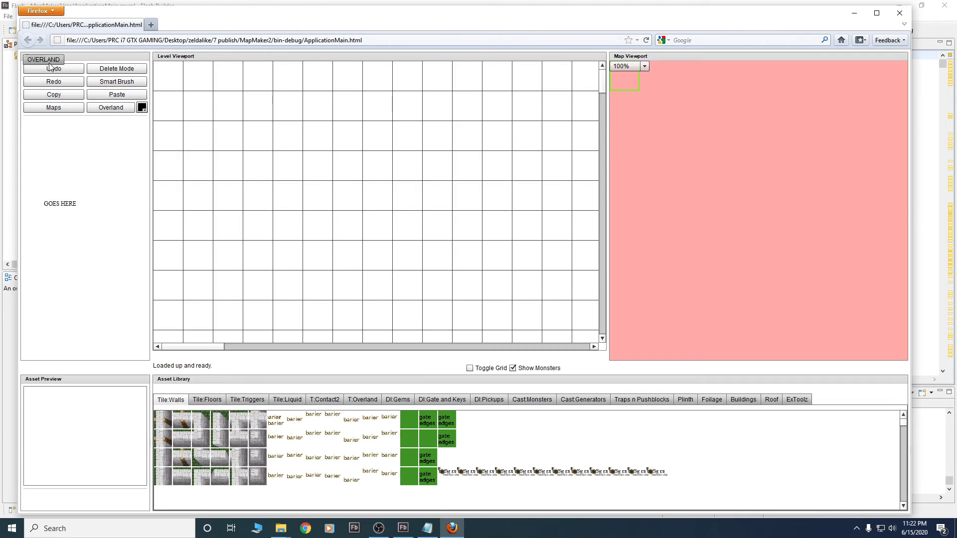
pyautogui.click(50, 60)
pyautogui.doubleClick(99, 56)
# List the available maps and open map 1628:Monestary from its data file
pyautogui.click(58, 108)
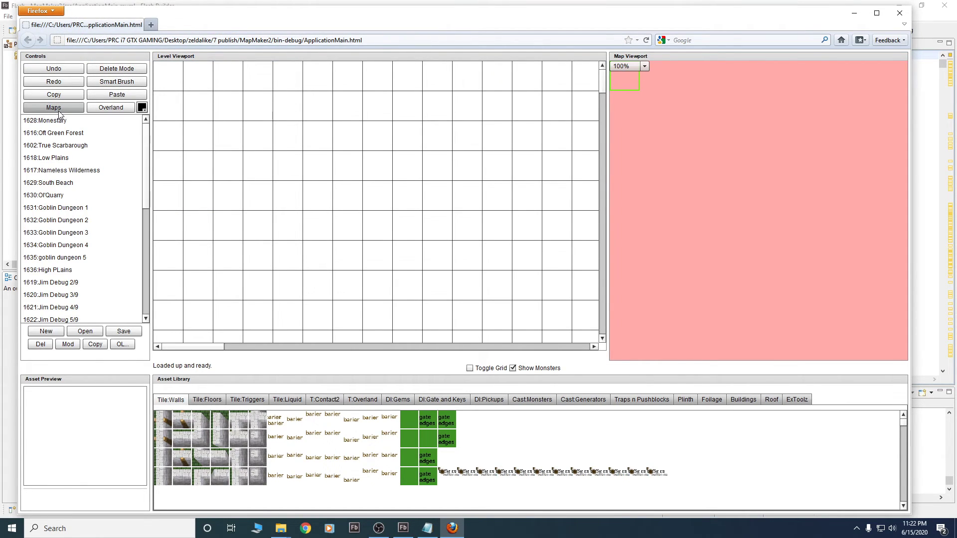
pyautogui.click(88, 332)
pyautogui.doubleClick(118, 58)
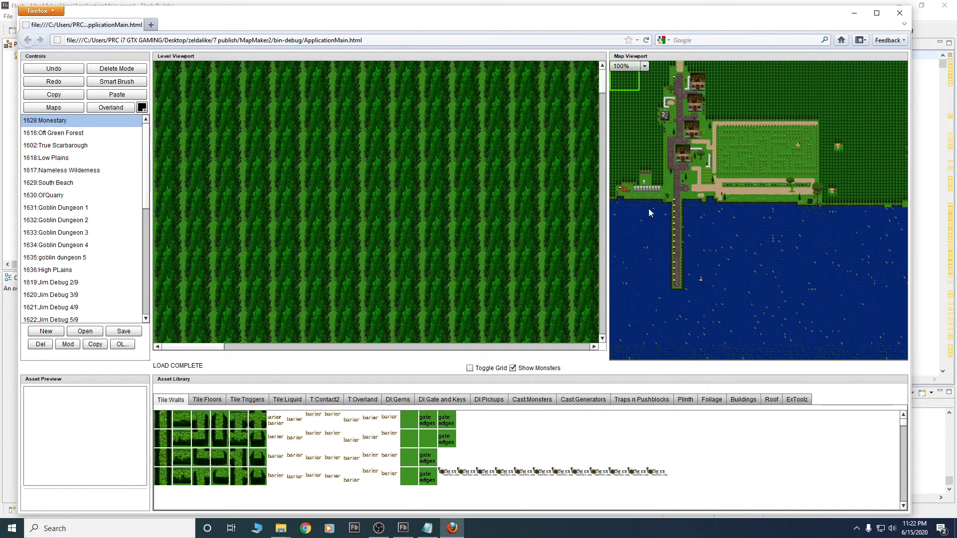
# View the area around the stone path on the map, and sample its grass and path-edge tiles
pyautogui.click(669, 184)
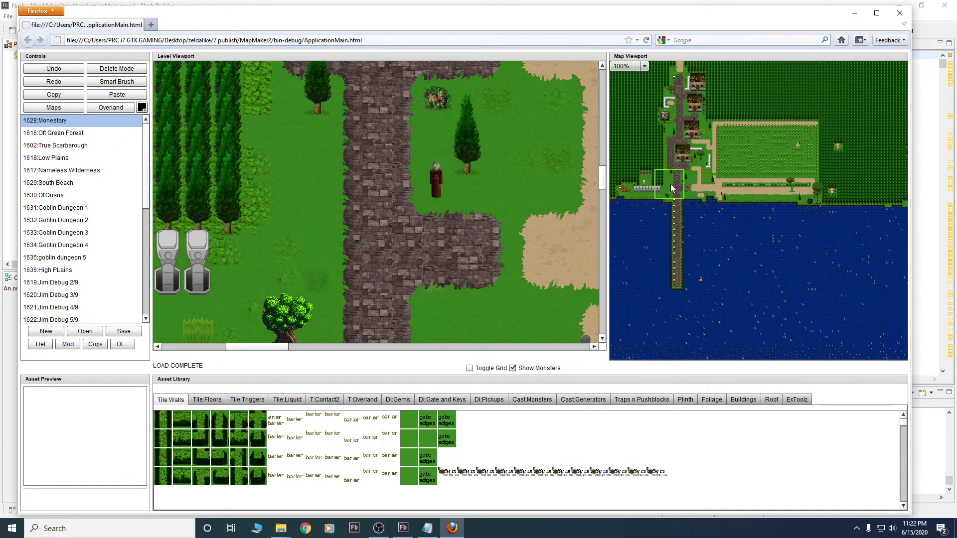
pyautogui.click(306, 205)
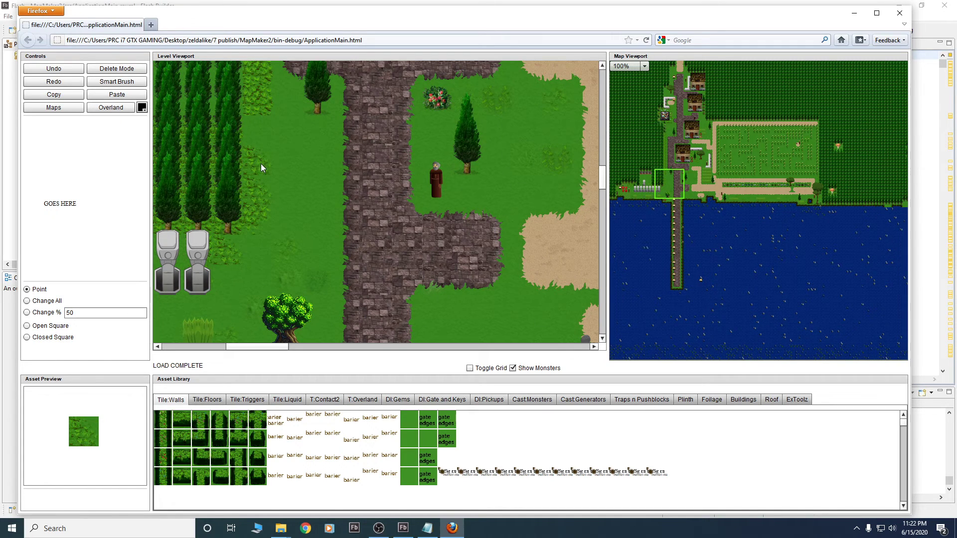
pyautogui.click(304, 186)
pyautogui.click(357, 196)
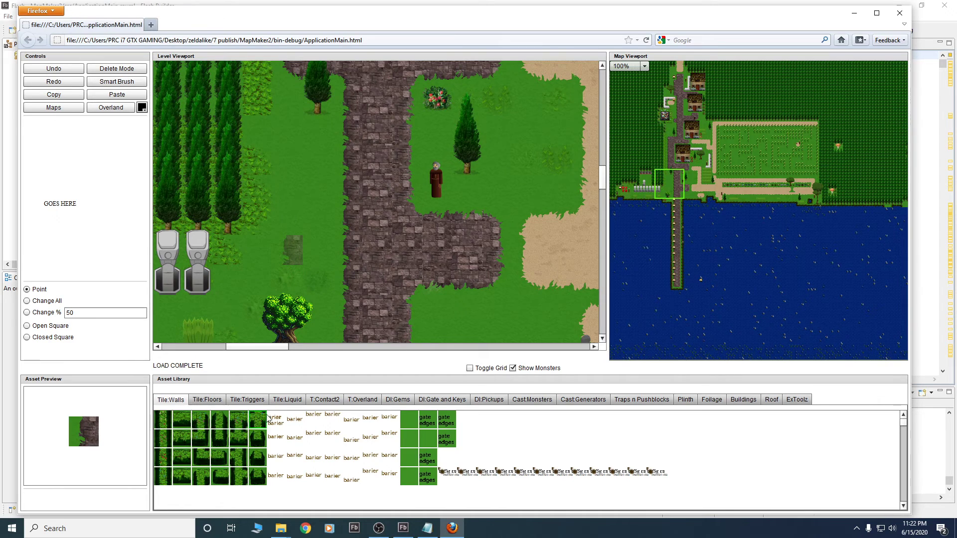
# Sample the red heart gem beside the sign from the gem layer, and the ground tile beneath it from the wall tile layer
pyautogui.click(410, 401)
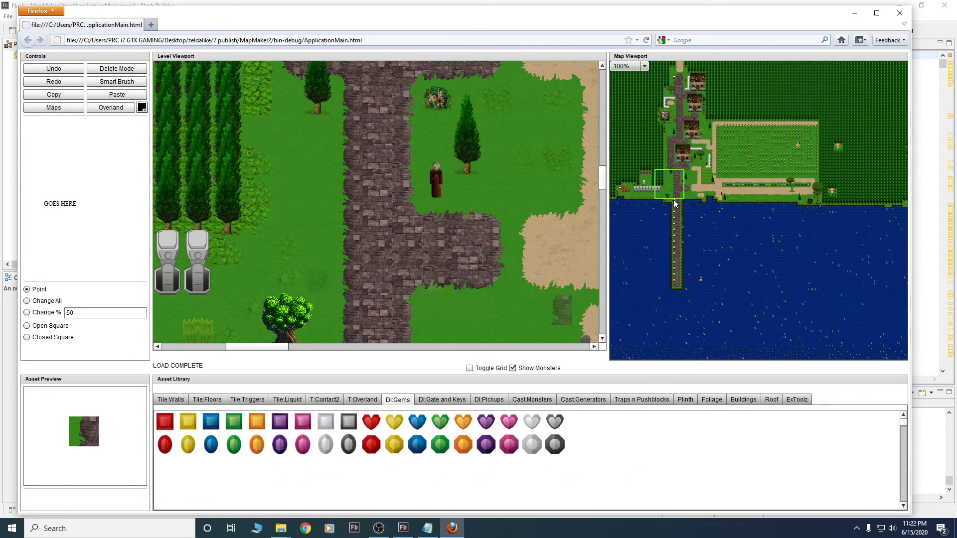
pyautogui.click(623, 186)
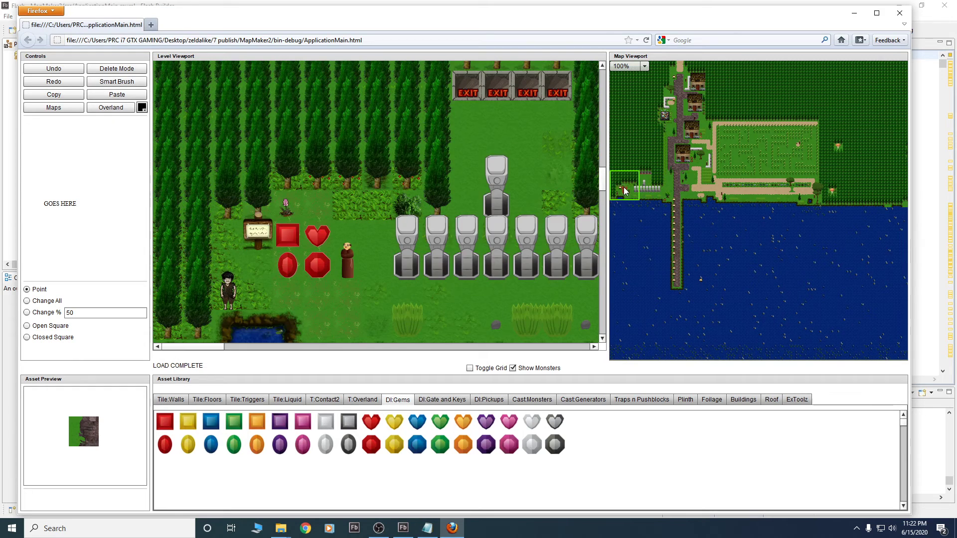
pyautogui.click(325, 238)
pyautogui.click(285, 320)
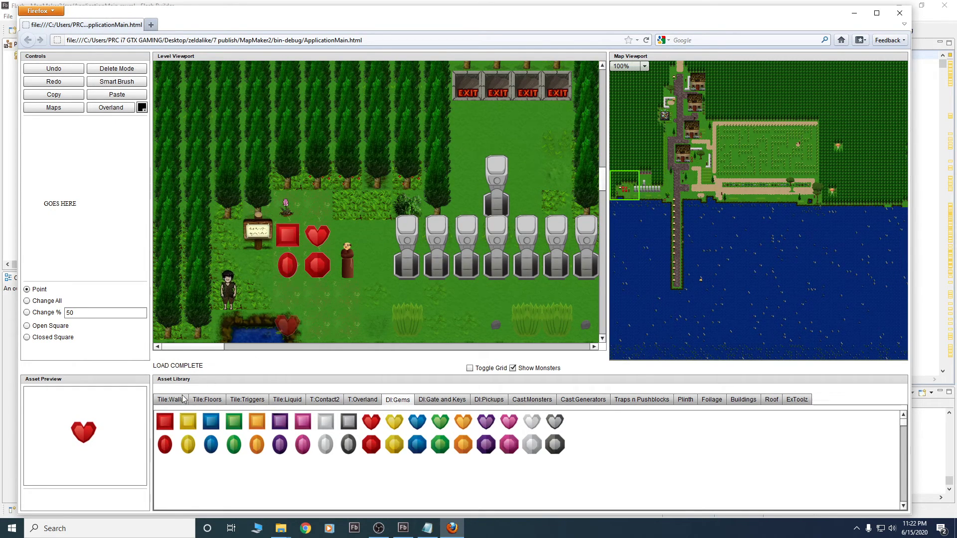
pyautogui.click(179, 400)
pyautogui.click(320, 242)
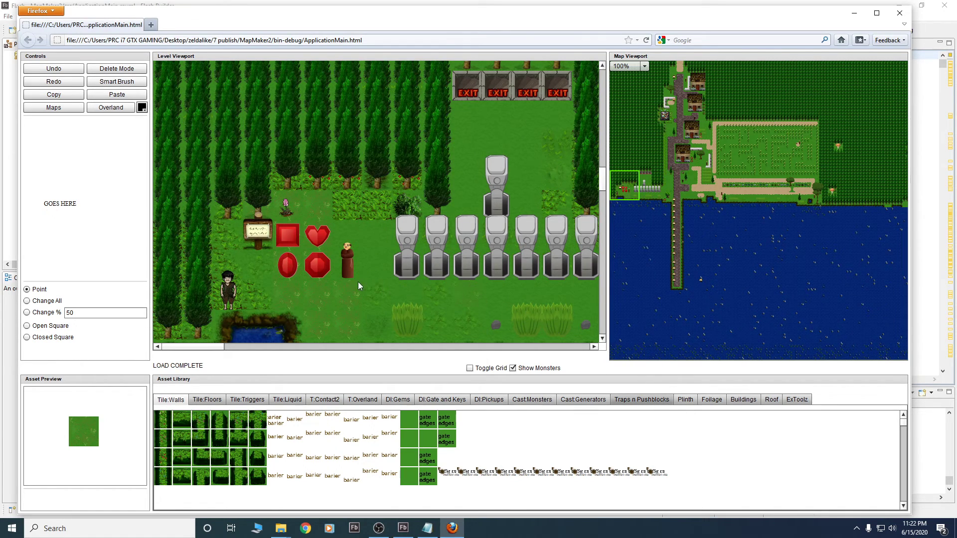
# Sample the dark-haired character by the pond from the monster assets, and place a Level 1 green monster beside the tall grass
pyautogui.click(641, 400)
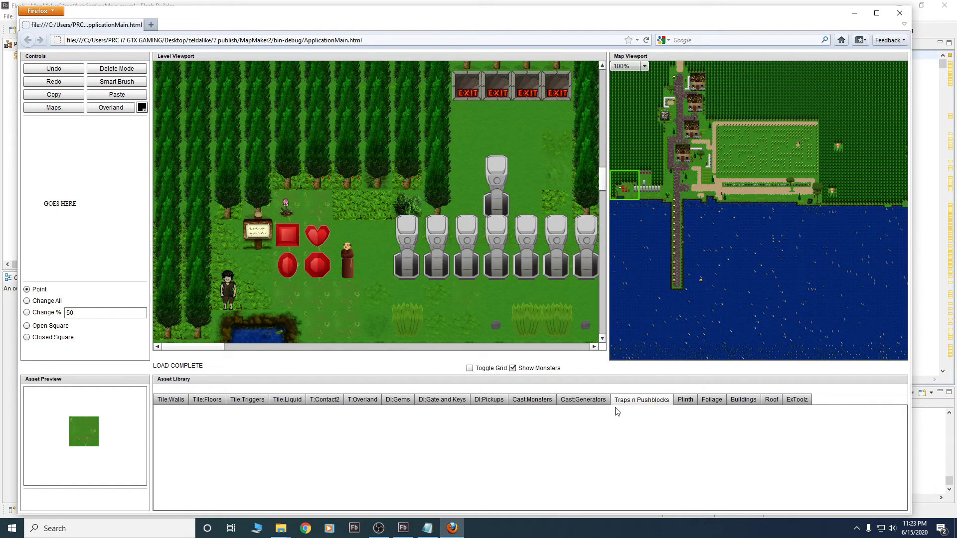
pyautogui.click(549, 401)
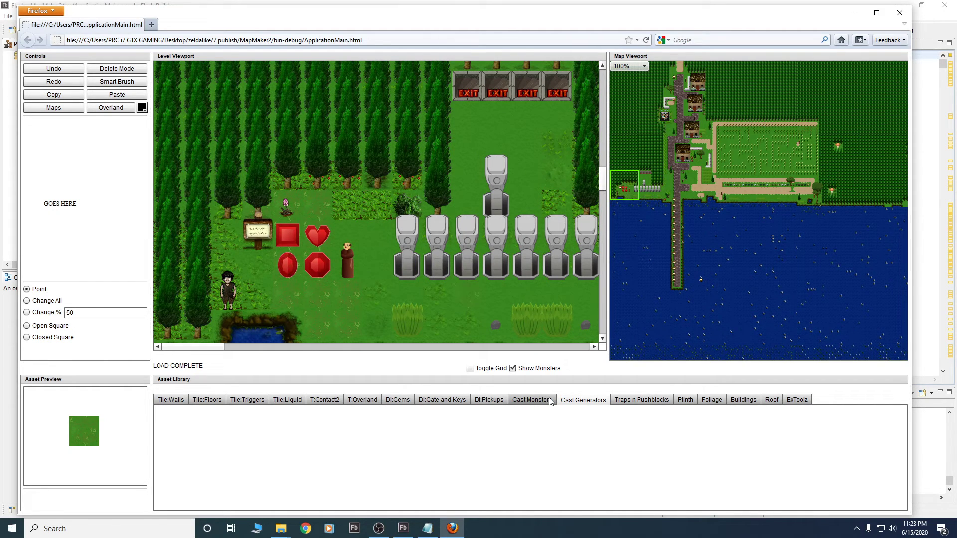
pyautogui.click(549, 401)
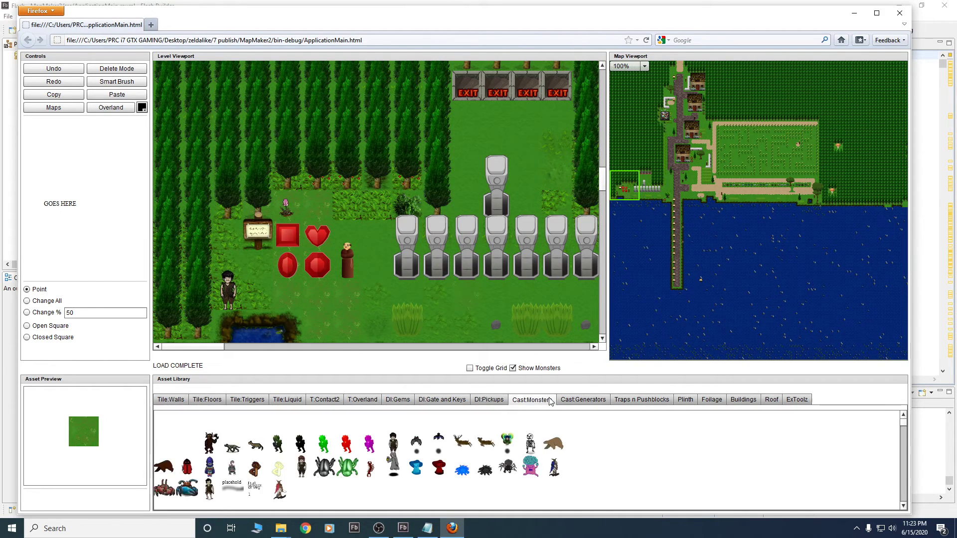
pyautogui.click(226, 300)
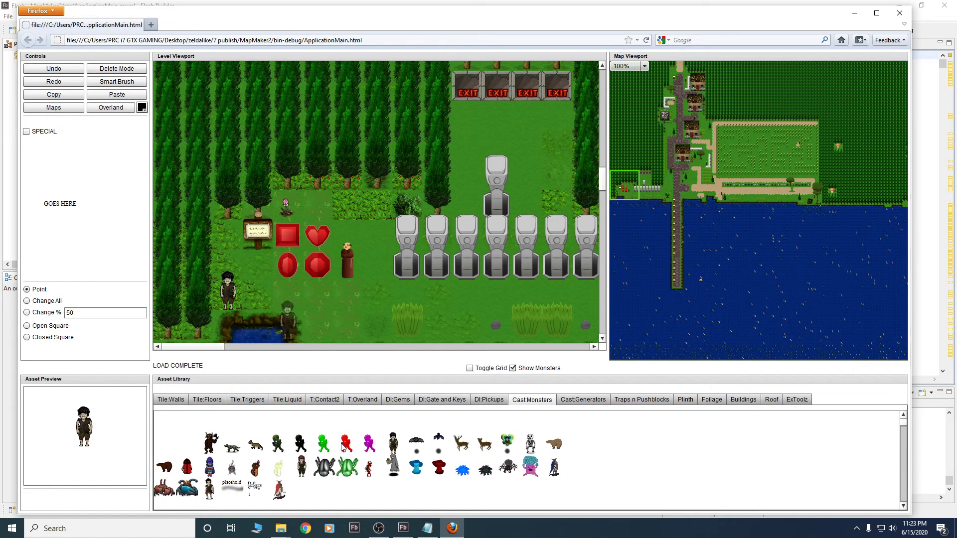
pyautogui.click(325, 445)
pyautogui.click(382, 313)
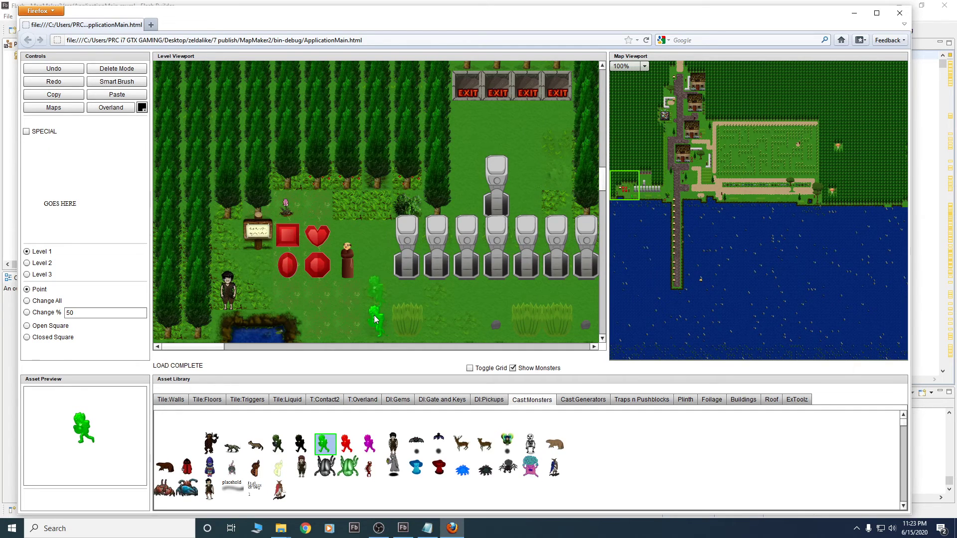
# Delete the four red gems beside the sign with the gem assets active
pyautogui.click(397, 399)
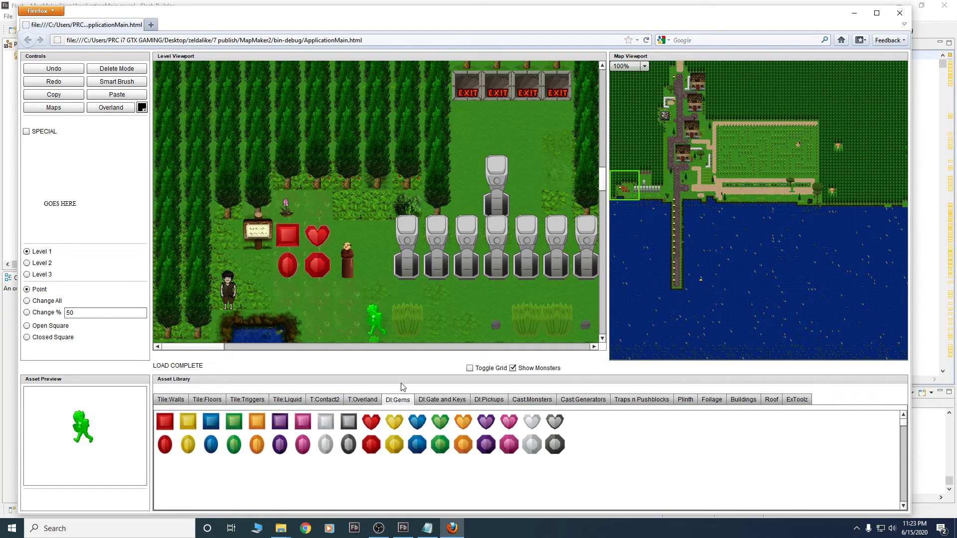
pyautogui.click(314, 267)
pyautogui.click(312, 235)
pyautogui.click(290, 238)
pyautogui.click(286, 265)
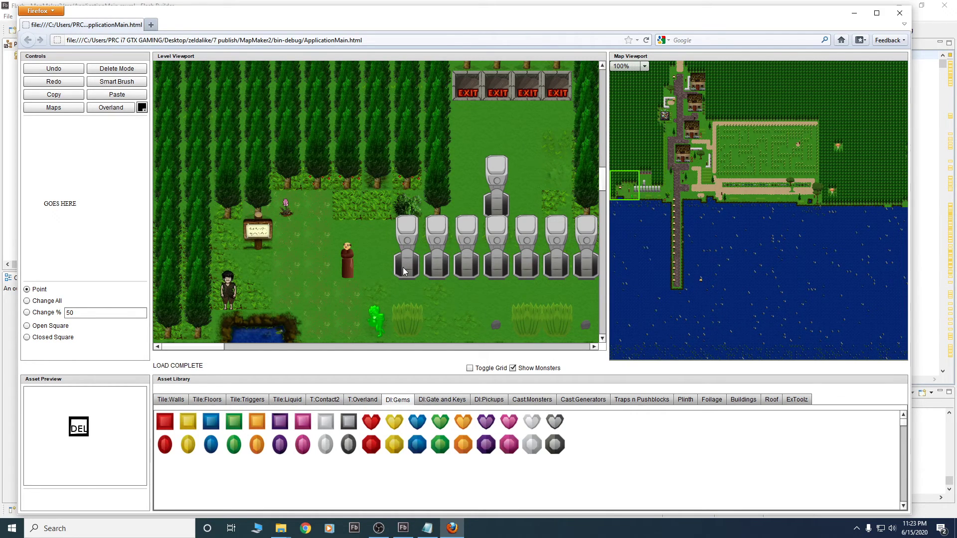
# Delete the stone statues standing in the clearing below the exit signs, with the Plinth assets active
pyautogui.click(641, 399)
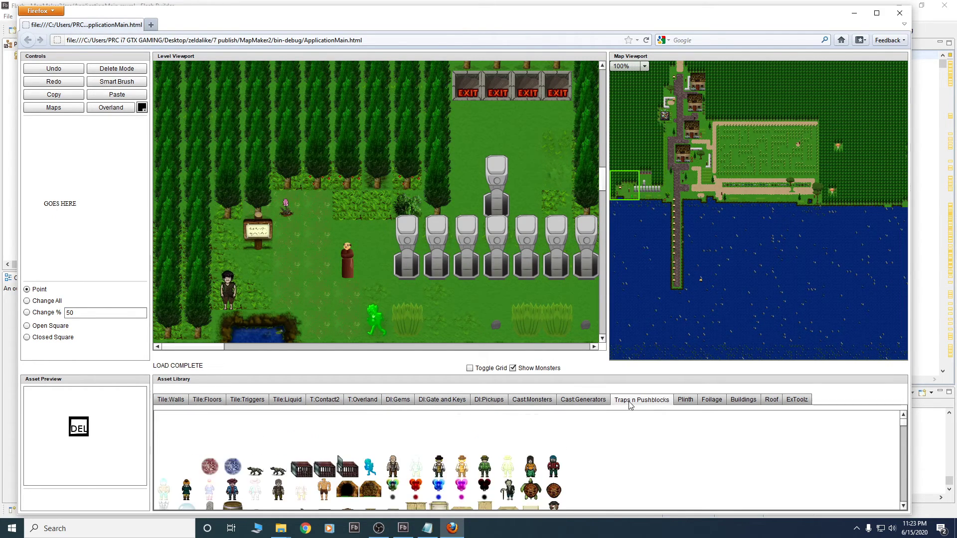
pyautogui.click(683, 399)
pyautogui.click(416, 265)
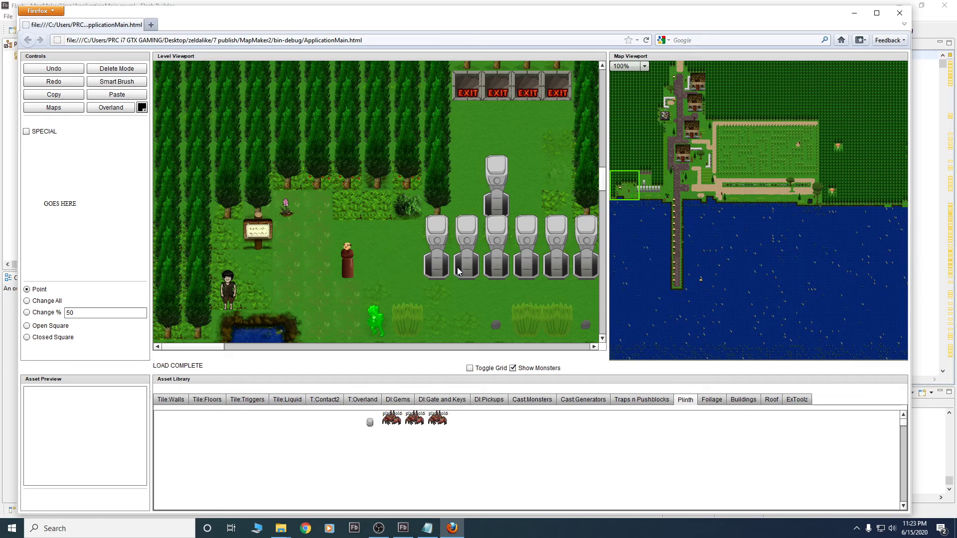
pyautogui.click(437, 269)
pyautogui.click(468, 269)
pyautogui.click(496, 270)
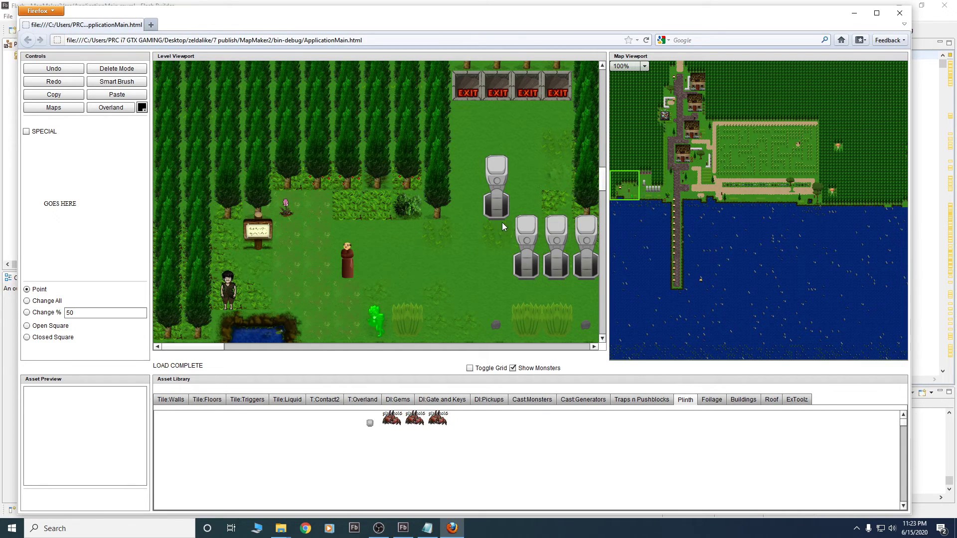
pyautogui.click(499, 212)
pyautogui.click(526, 269)
pyautogui.click(556, 269)
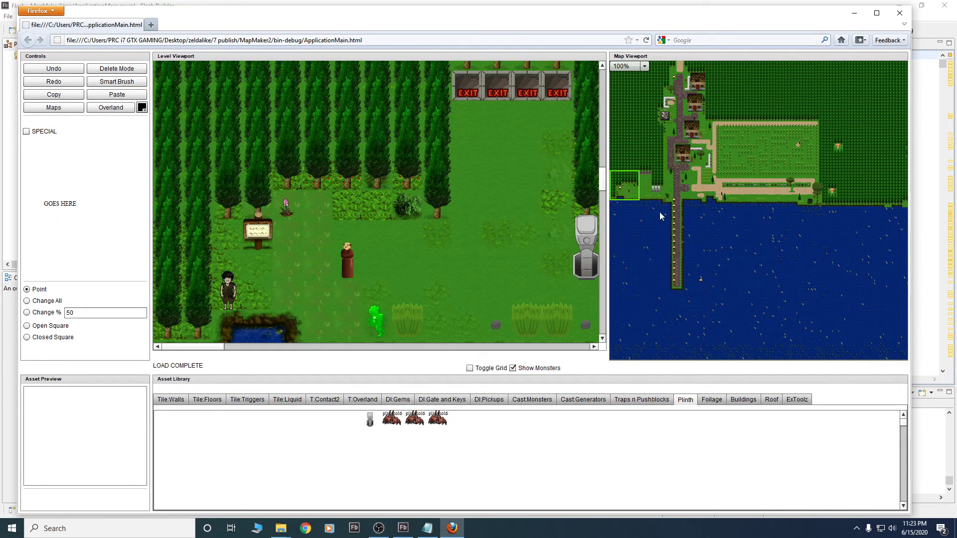
# Delete the two stone statues below the trees west of the stone path
pyautogui.click(657, 190)
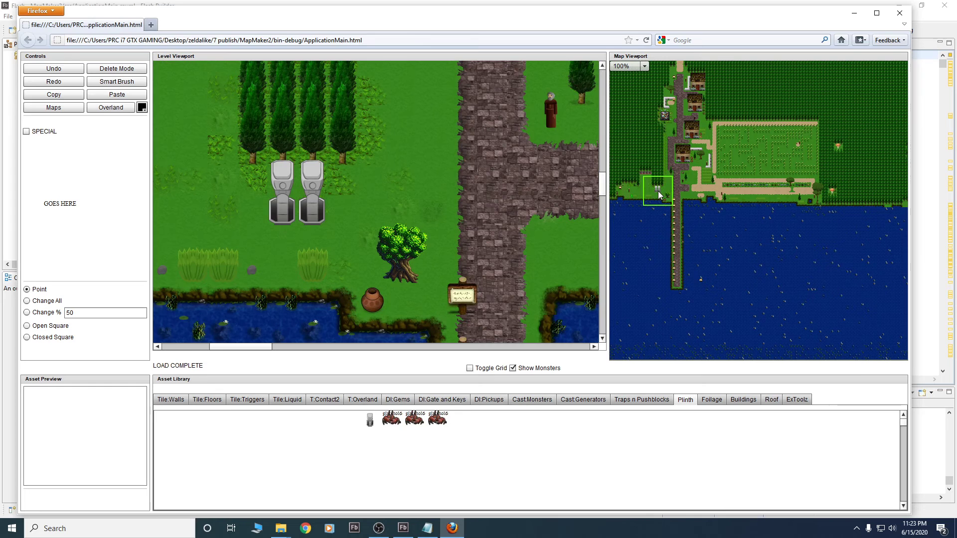
pyautogui.click(316, 215)
pyautogui.click(282, 209)
# Delete the green monster beside the tall grass with the monster assets active
pyautogui.click(631, 199)
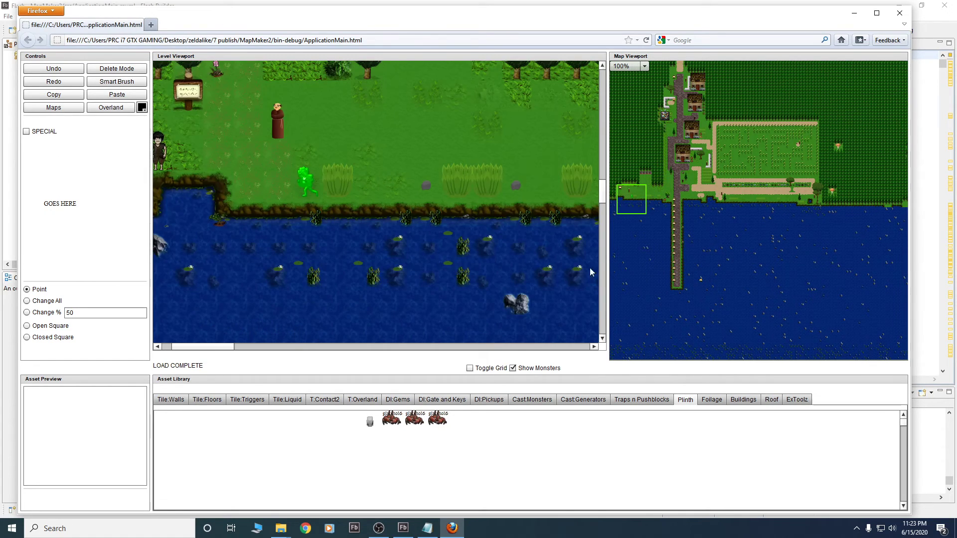
pyautogui.click(583, 399)
pyautogui.click(531, 399)
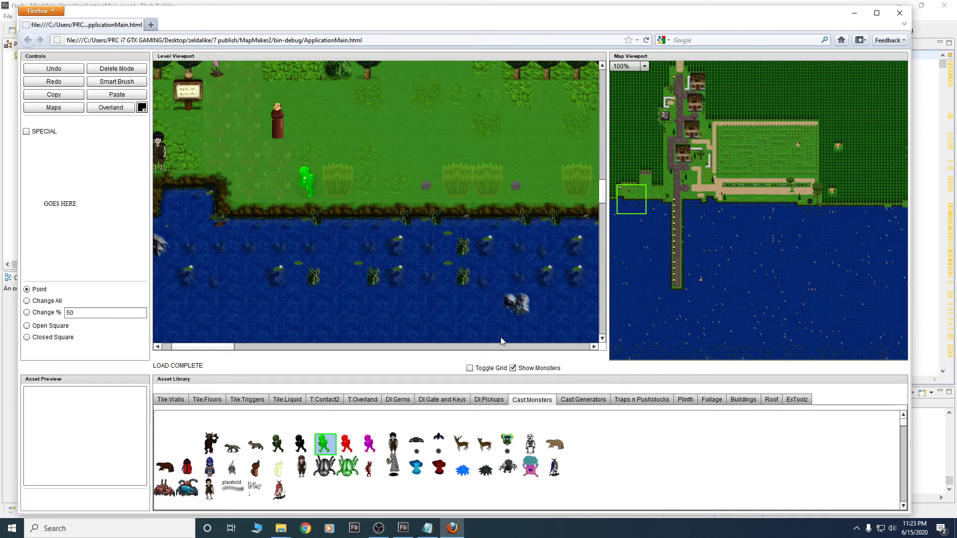
pyautogui.click(310, 184)
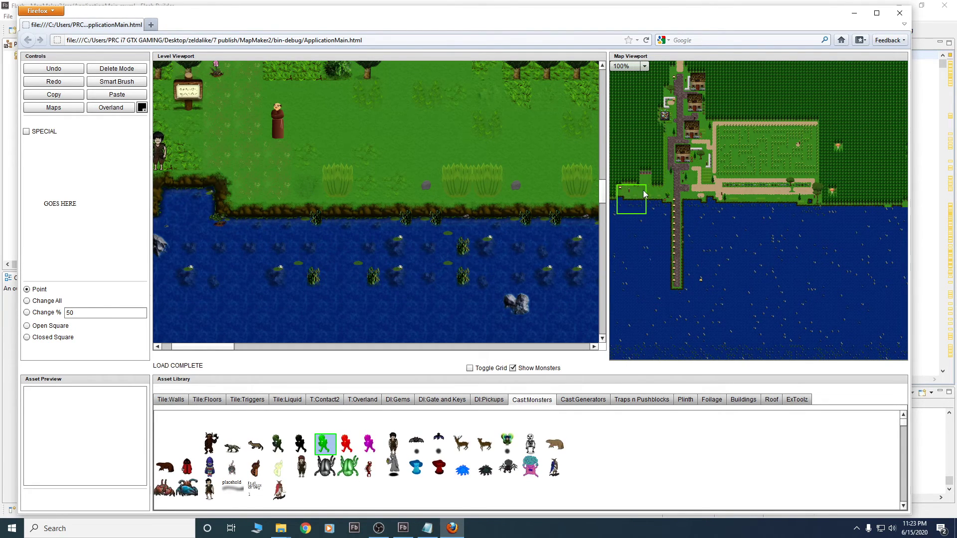
# Save the edited Monestary map as 1628 in the dat folder
pyautogui.click(626, 190)
pyautogui.click(36, 107)
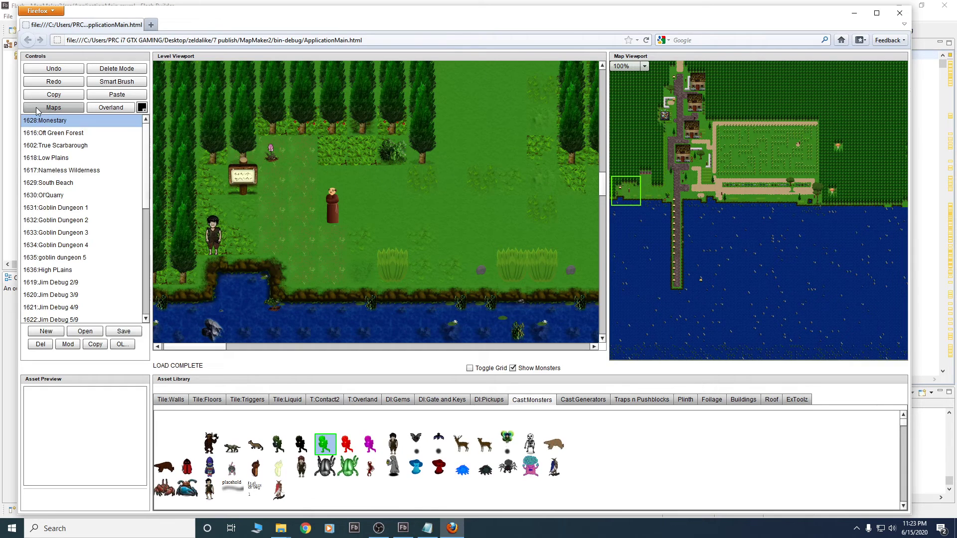
pyautogui.click(123, 331)
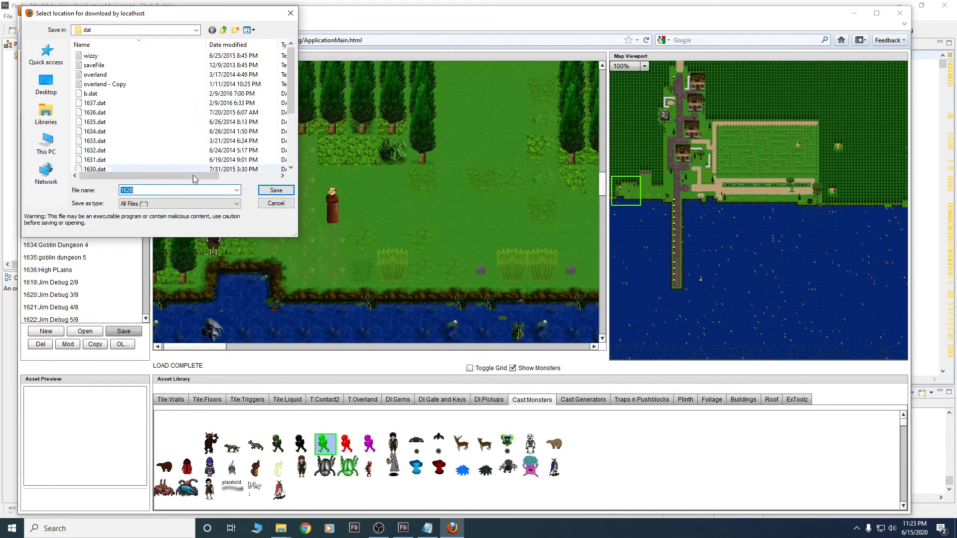
pyautogui.click(276, 190)
pyautogui.click(514, 269)
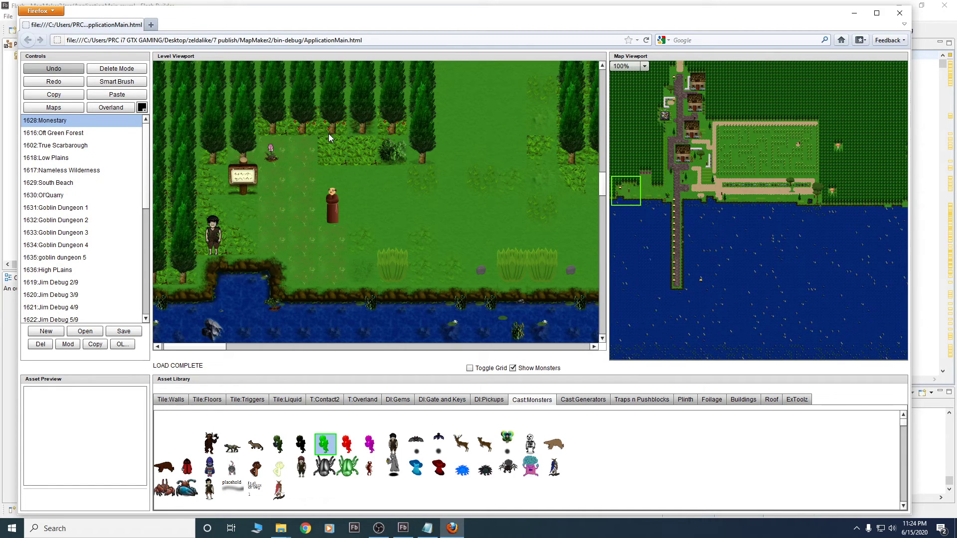
# Place a green monster west of the tall grass near the shore, and delete it again
pyautogui.click(645, 192)
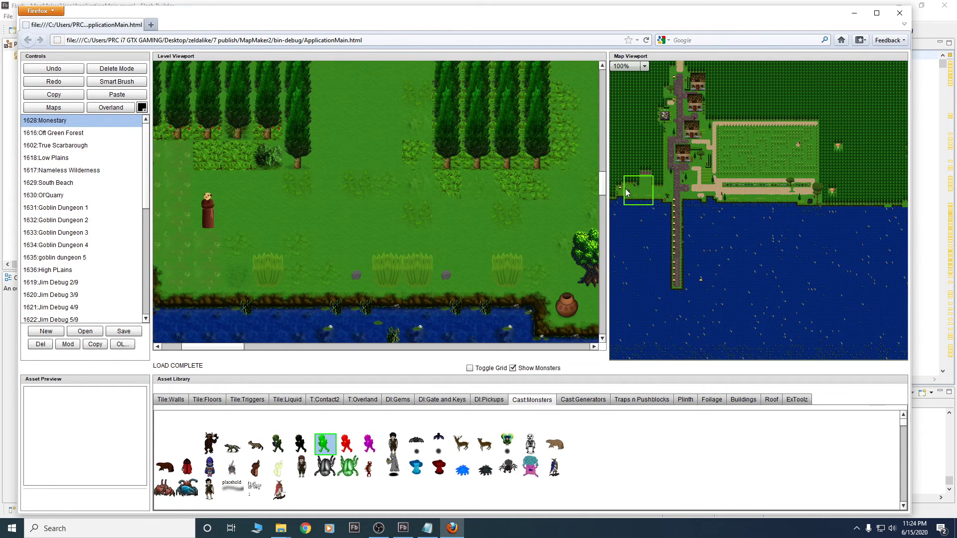
pyautogui.click(625, 189)
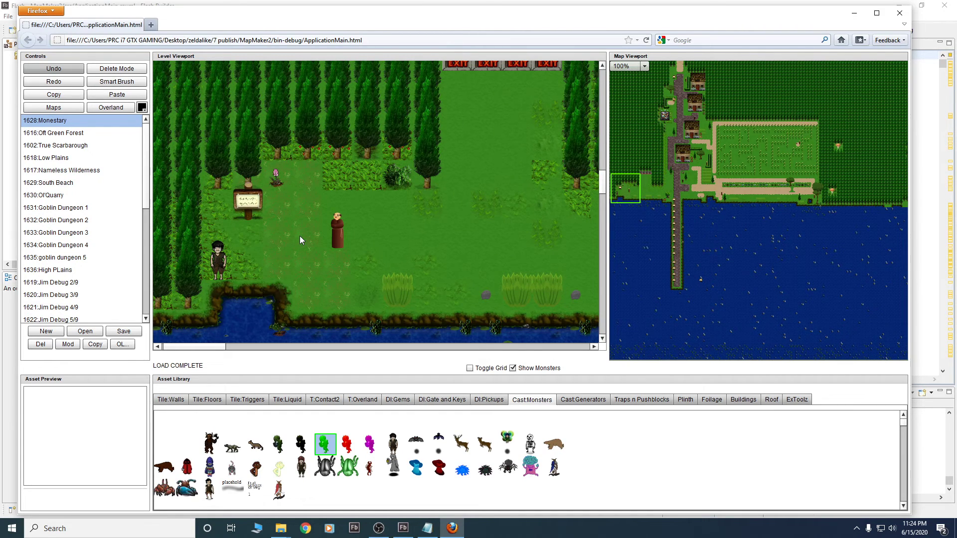
pyautogui.click(364, 288)
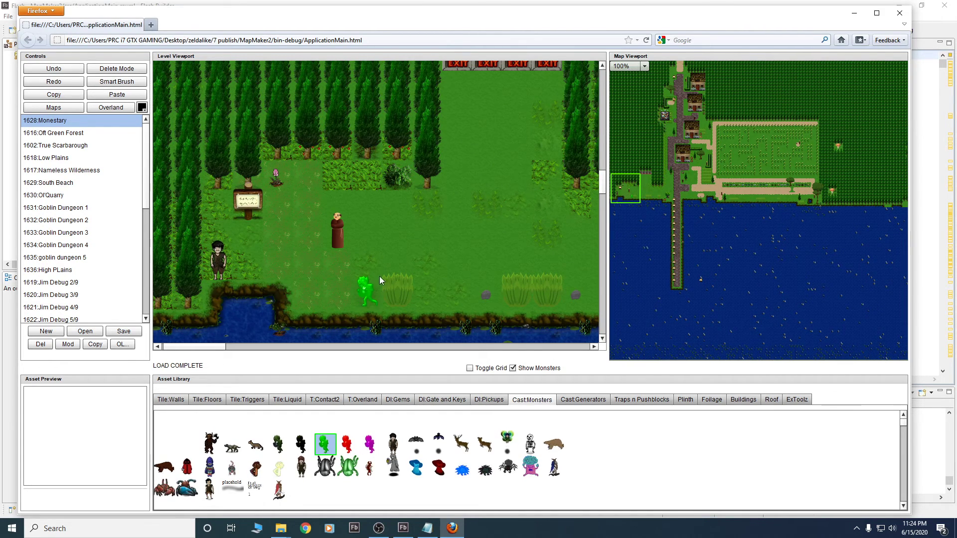
pyautogui.click(370, 300)
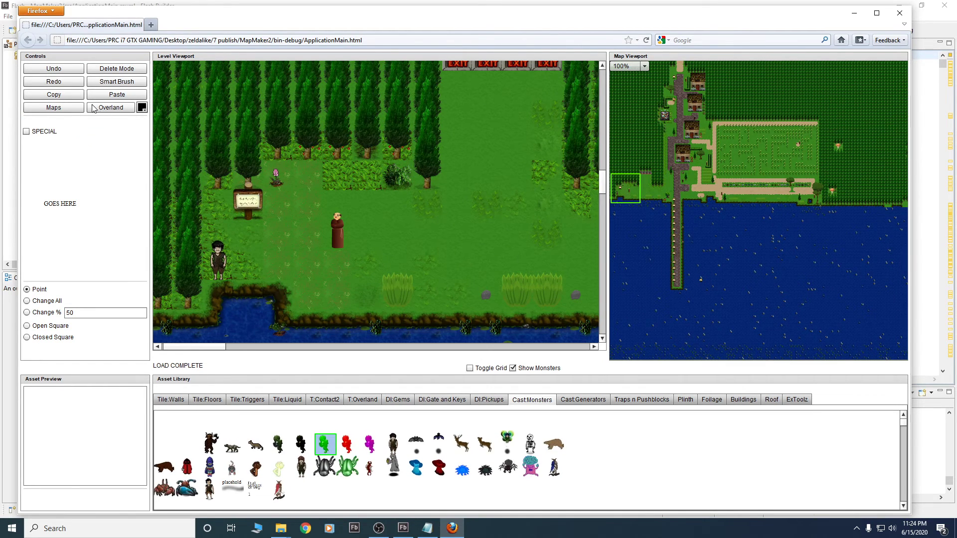
# Copy the rectangular map area covering the trees below and west of the exit signs
pyautogui.click(58, 94)
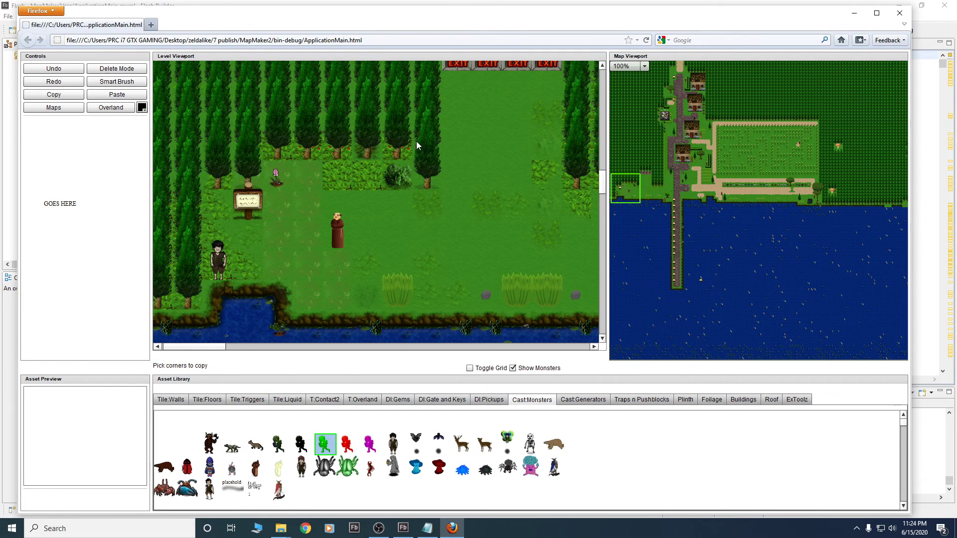
pyautogui.click(343, 87)
pyautogui.click(441, 148)
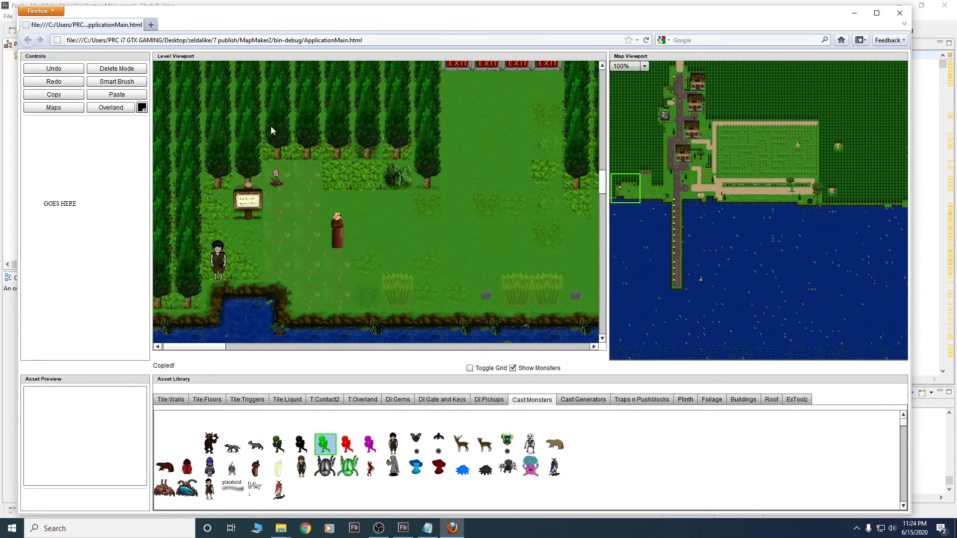
# Paste the copied tree area onto the open grass below the exit signs, just above the tall grass
pyautogui.click(136, 98)
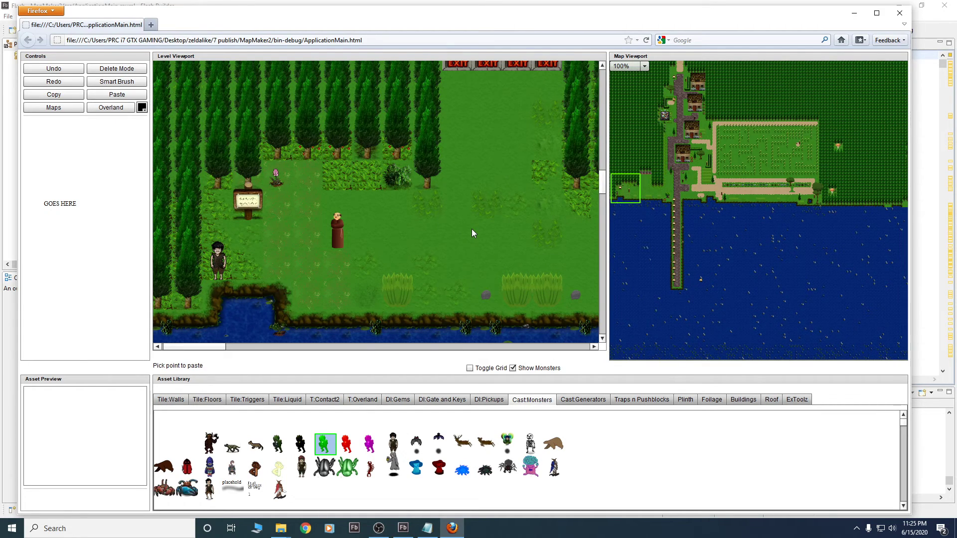
pyautogui.click(443, 207)
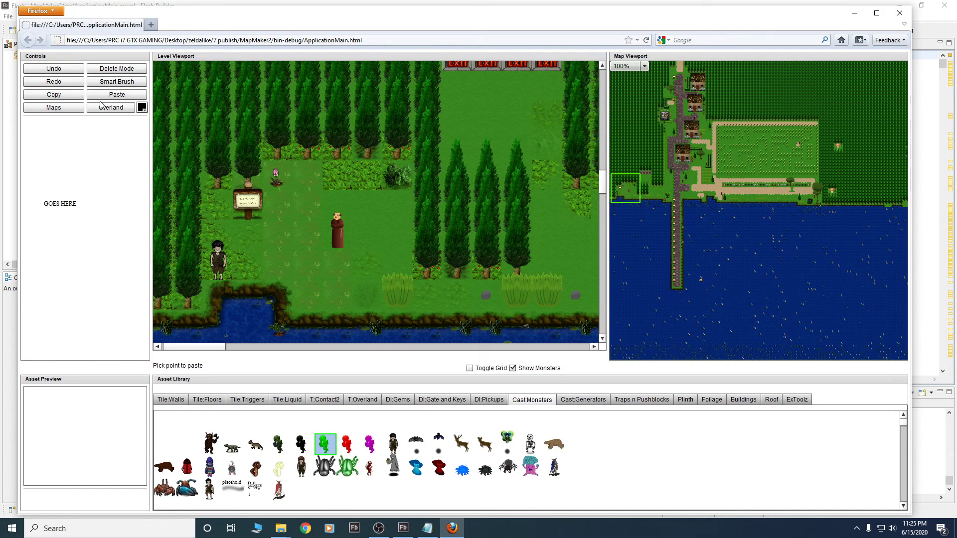
# Paint a horizontal row of hedge wall tiles above the tall grass, east of the tree below the dirt path
pyautogui.click(173, 401)
pyautogui.click(182, 420)
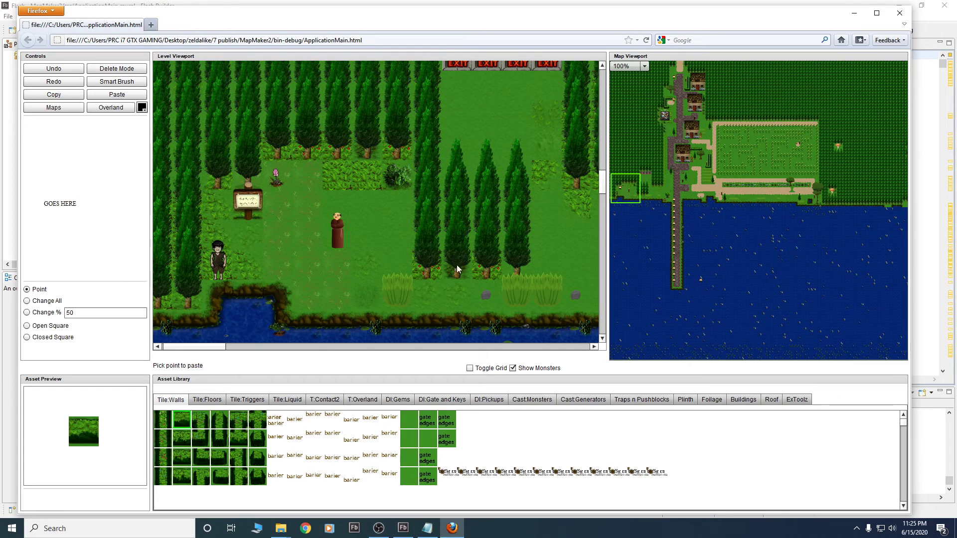
pyautogui.click(732, 194)
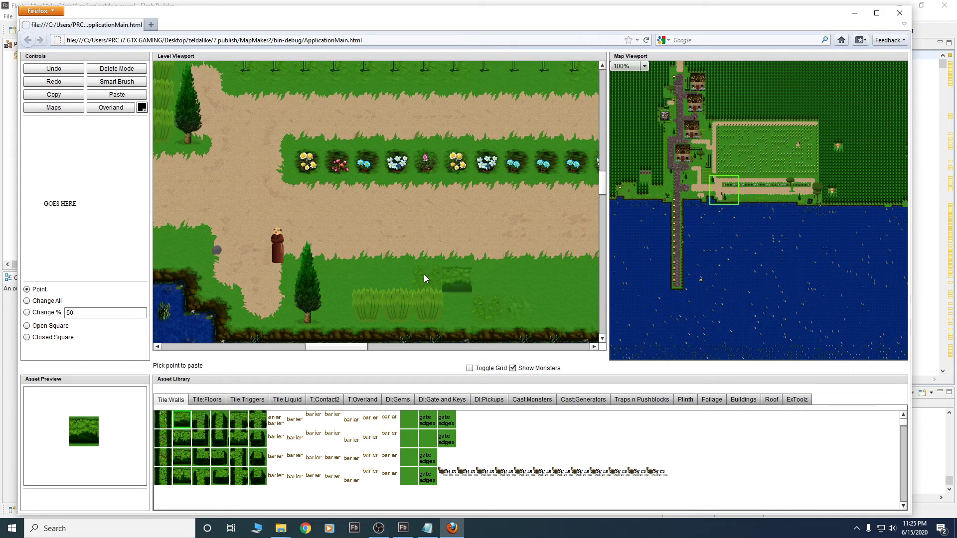
pyautogui.moveTo(355, 265); pyautogui.dragTo(480, 272)
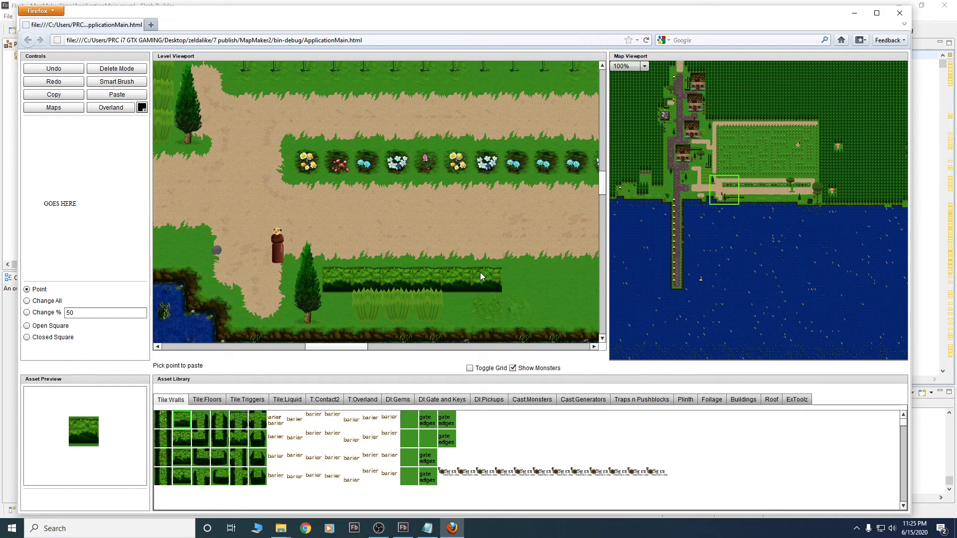
# Draw an open square of hedge tiles across the dirt path and shore grass, and fill the same area using Closed Square
pyautogui.click(752, 204)
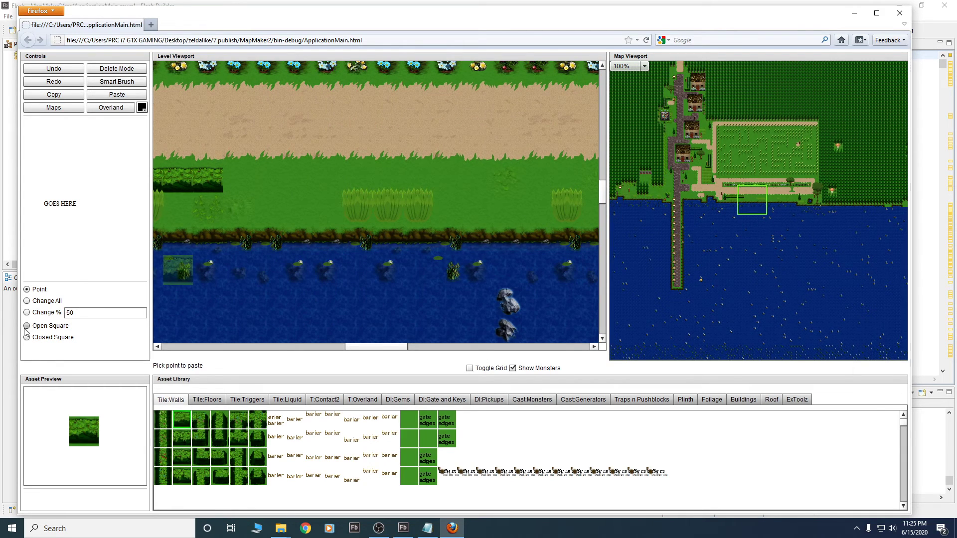
pyautogui.moveTo(262, 94); pyautogui.dragTo(480, 207)
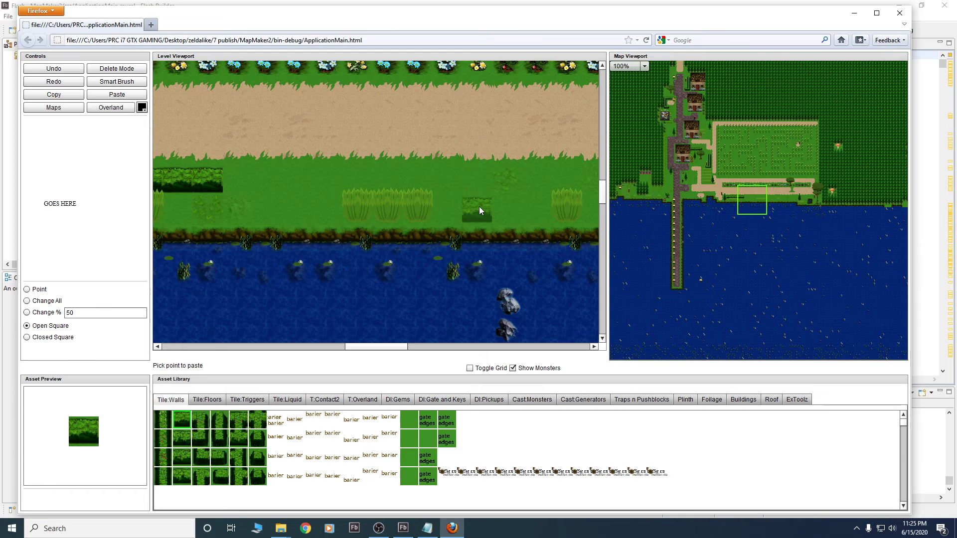
pyautogui.click(35, 334)
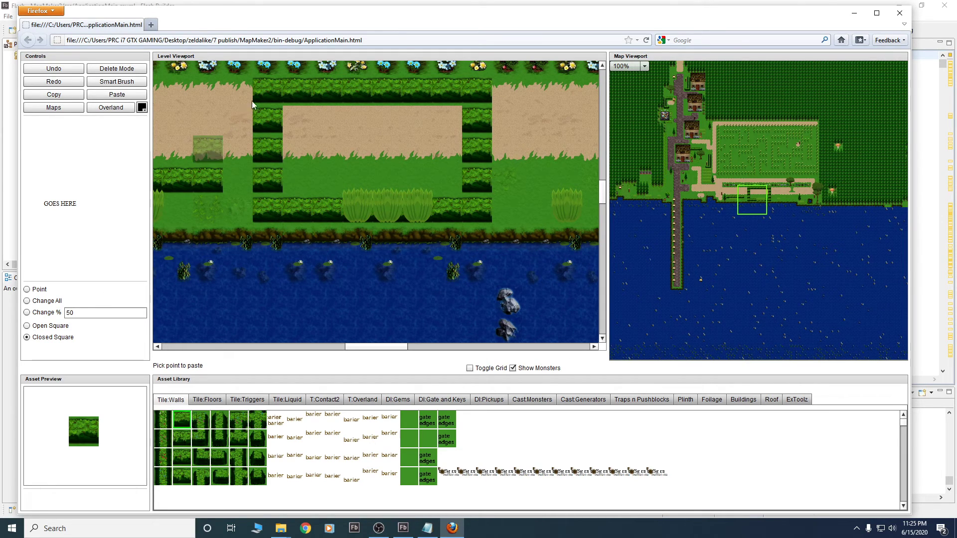
pyautogui.click(480, 212)
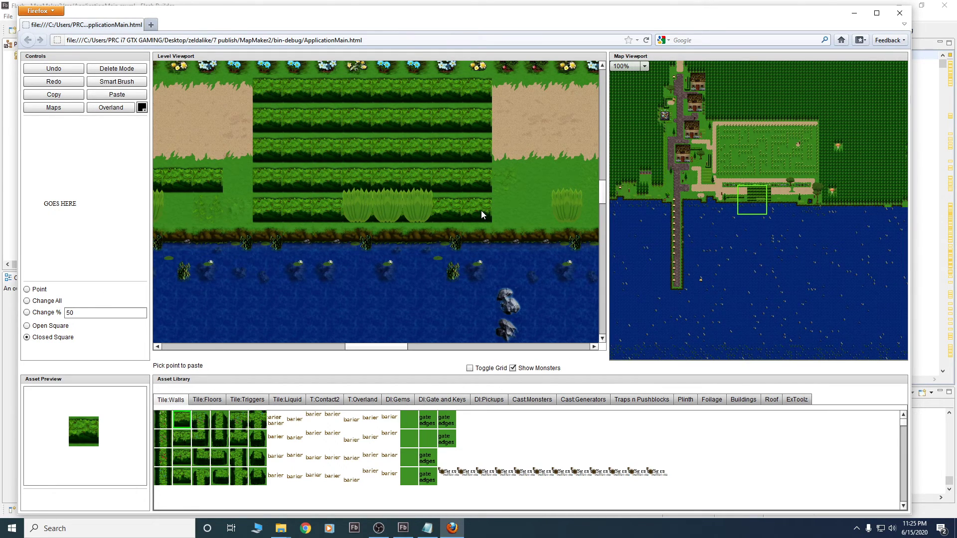
# Set the hedge brush to Change % mode with a value of 5
pyautogui.click(27, 312)
pyautogui.doubleClick(77, 309)
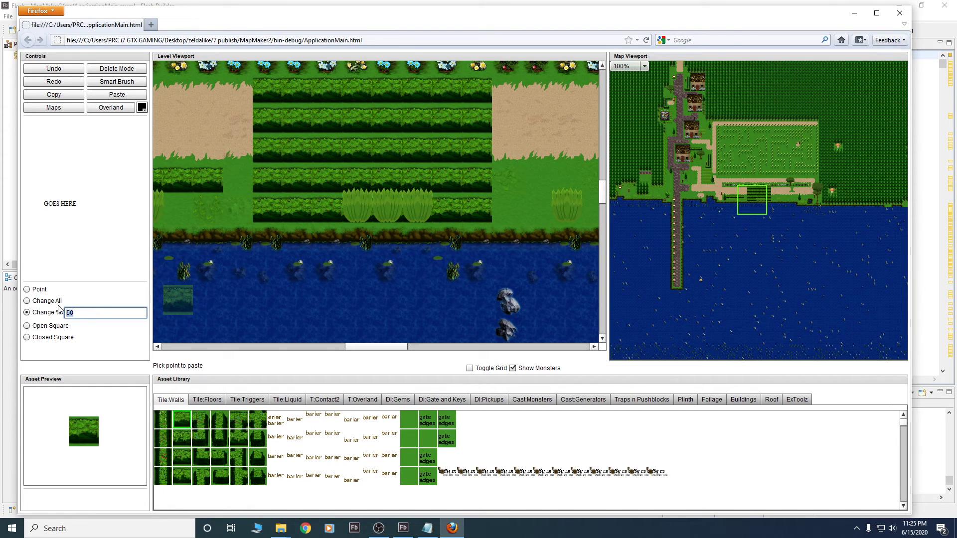
pyautogui.write('5')
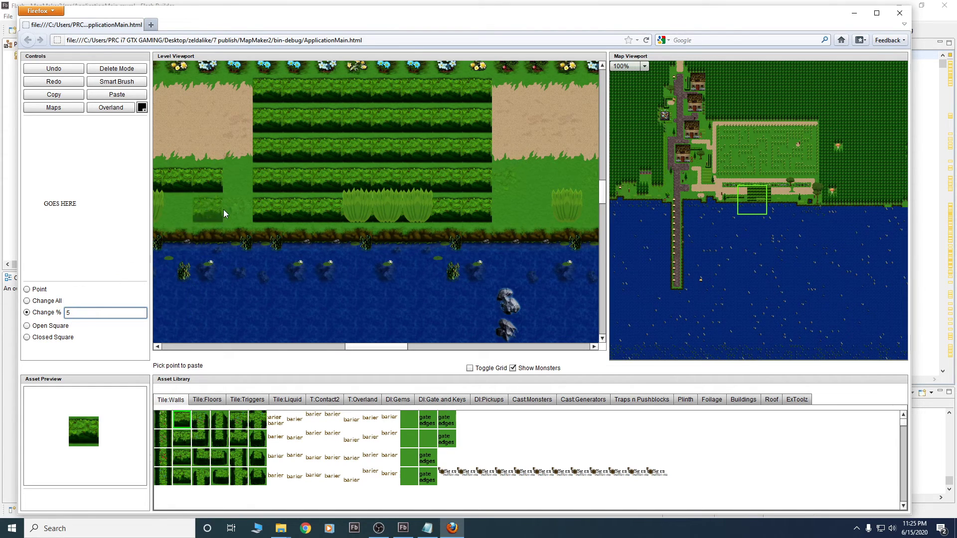
pyautogui.moveTo(749, 291); pyautogui.dragTo(761, 308)
pyautogui.moveTo(763, 202); pyautogui.dragTo(749, 190)
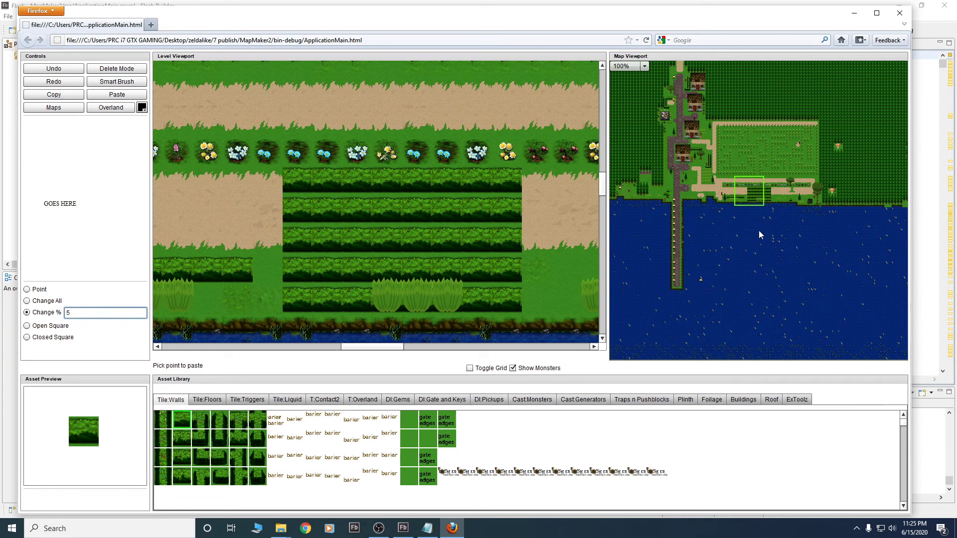
pyautogui.click(776, 213)
pyautogui.click(796, 199)
pyautogui.click(816, 203)
pyautogui.moveTo(809, 198); pyautogui.dragTo(660, 187)
pyautogui.click(663, 187)
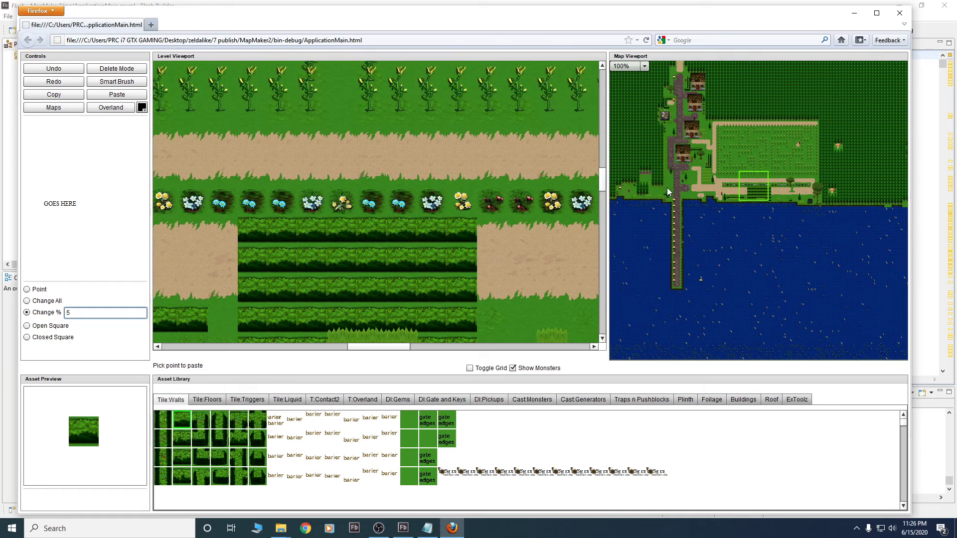
# Set the change percentage to 50 and scatter hedge tiles over the grass, starting from the lawn west of the stone road
pyautogui.click(101, 312)
pyautogui.write('5')
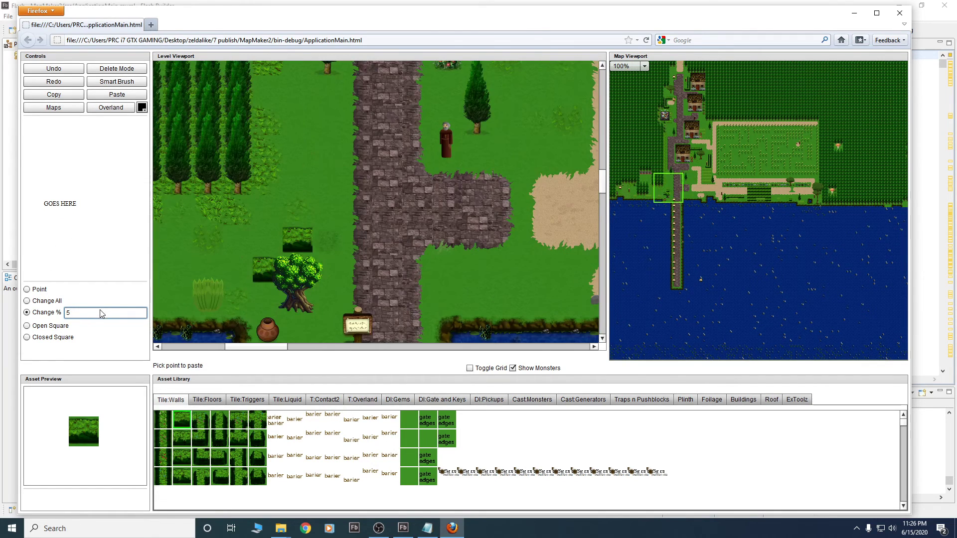
pyautogui.write('0')
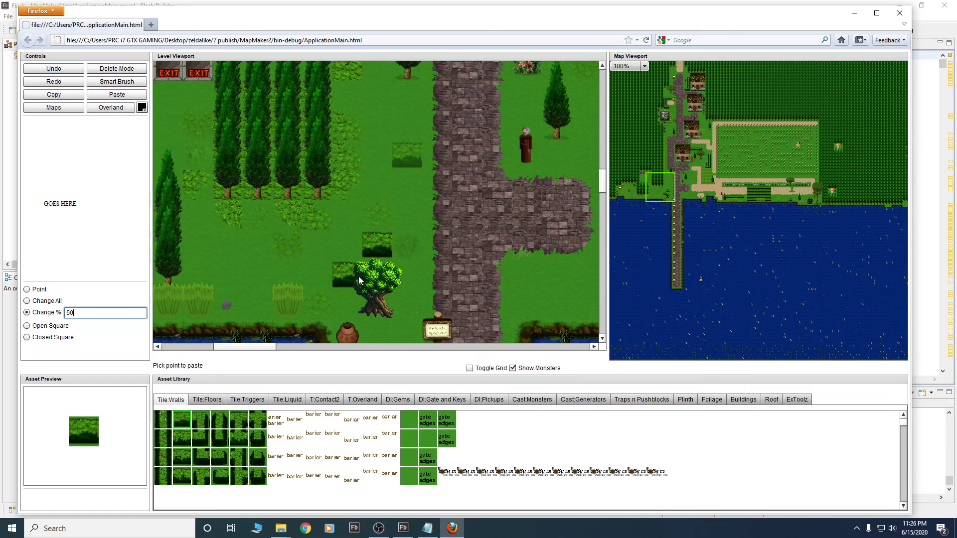
pyautogui.click(335, 254)
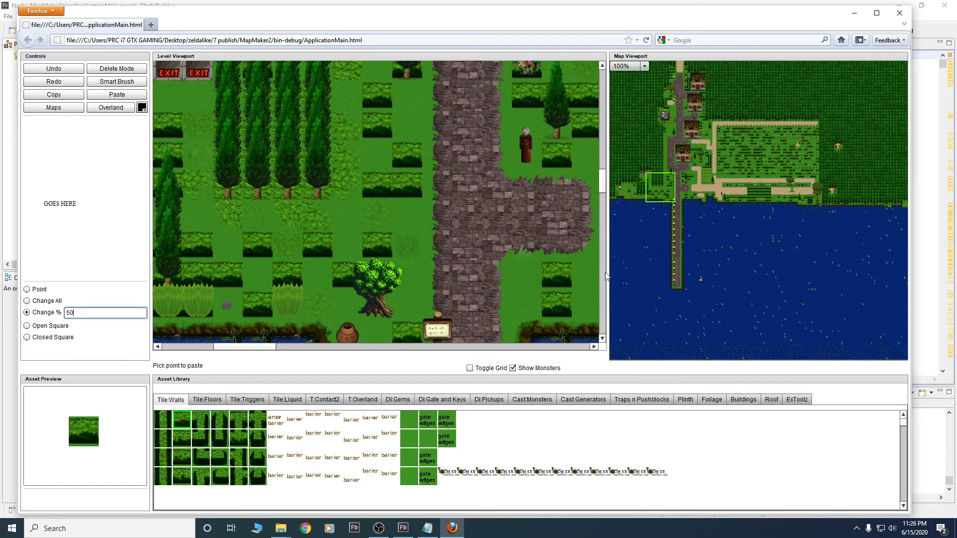
# Paint a rectangular patch of plain blue cobblestone floor west of the stone road using the Point brush
pyautogui.click(216, 401)
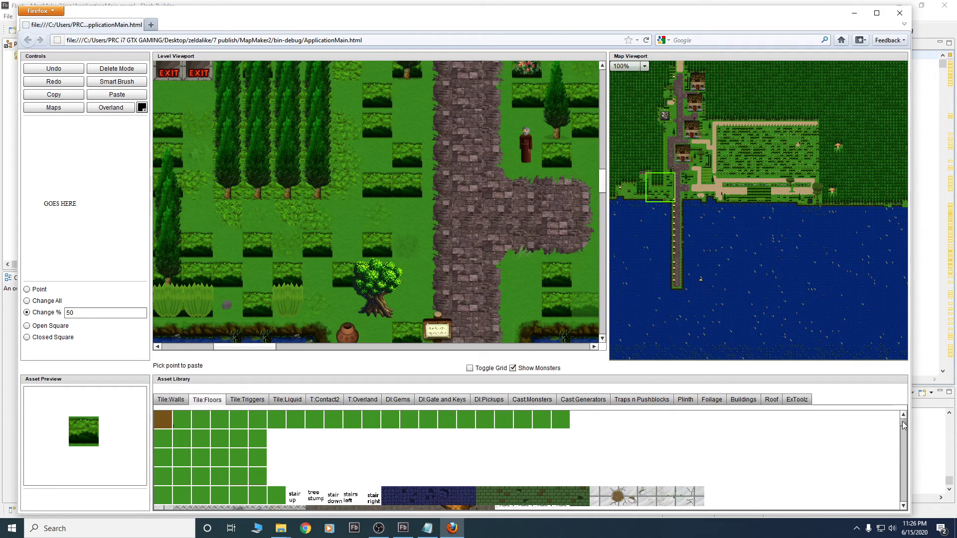
pyautogui.scroll(-3, 904, 425)
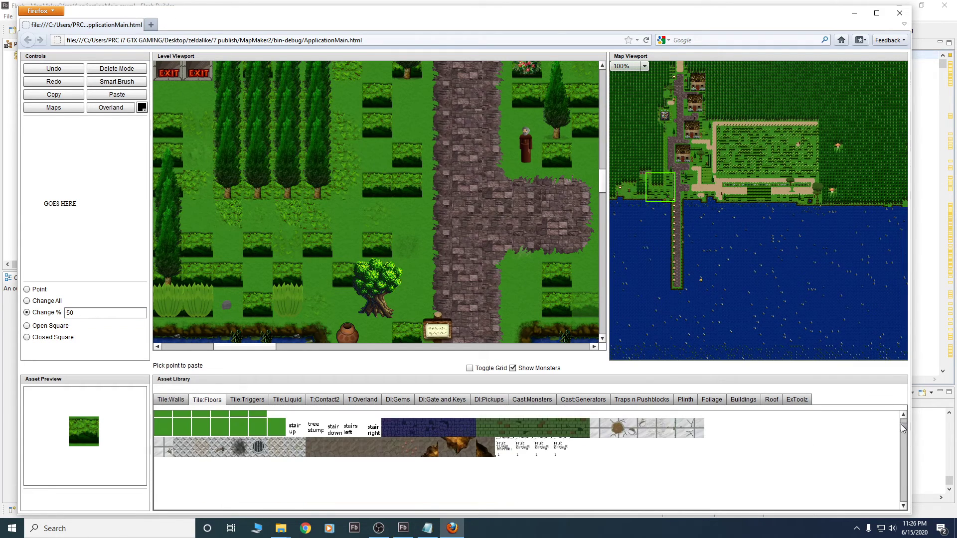
pyautogui.click(456, 428)
pyautogui.click(27, 289)
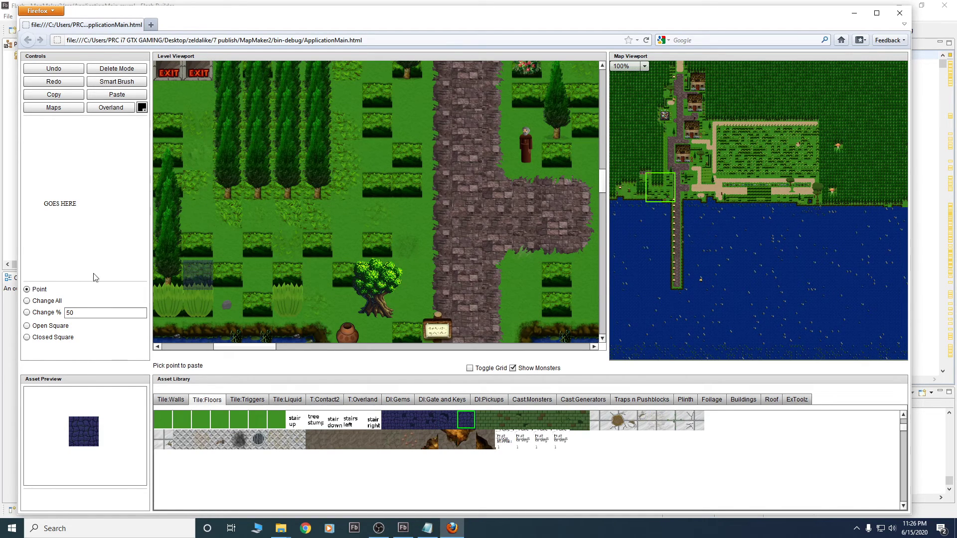
pyautogui.moveTo(399, 229)
pyautogui.mouseDown()
pyautogui.moveTo(375, 238)
pyautogui.moveTo(393, 144)
pyautogui.moveTo(378, 123)
pyautogui.moveTo(350, 183)
pyautogui.moveTo(338, 251)
pyautogui.mouseUp()
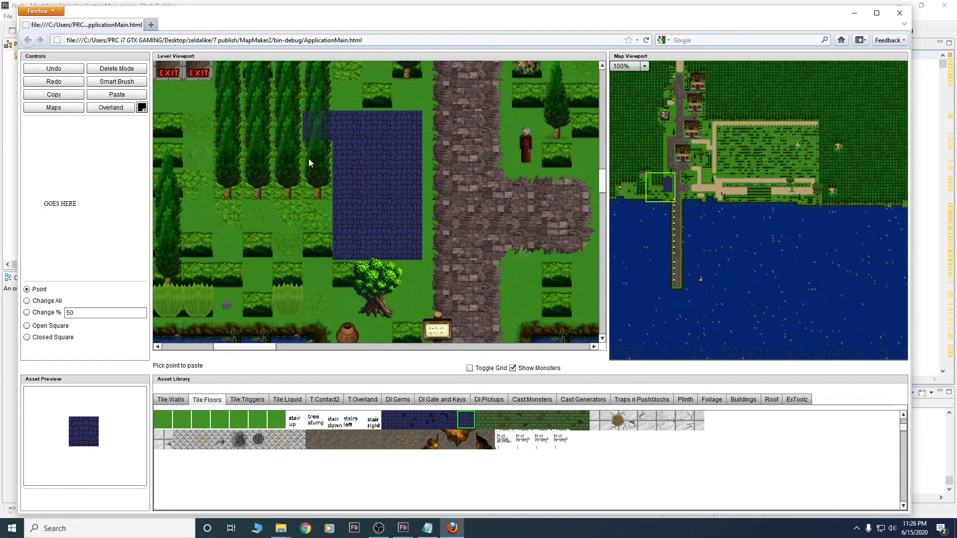
pyautogui.moveTo(309, 227); pyautogui.dragTo(309, 240)
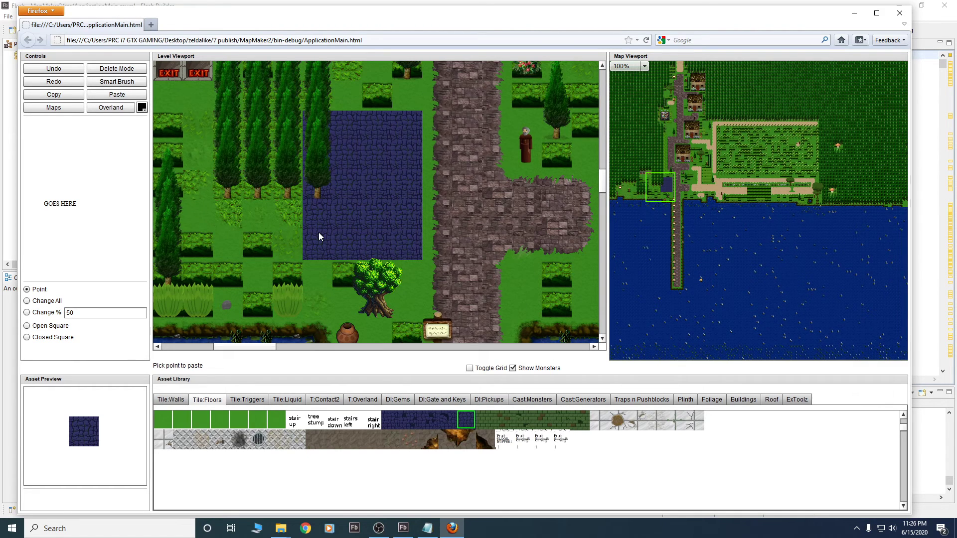
# Paint two damaged blue floor variants along the patch's lower edge and set the change percentage to 10
pyautogui.click(406, 423)
pyautogui.doubleClick(67, 312)
pyautogui.write('10')
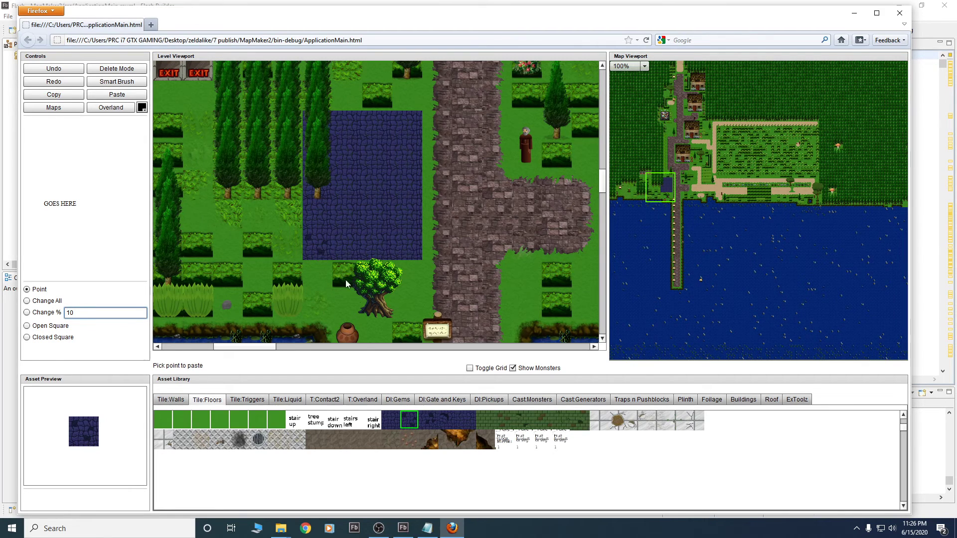
pyautogui.click(428, 420)
pyautogui.click(345, 245)
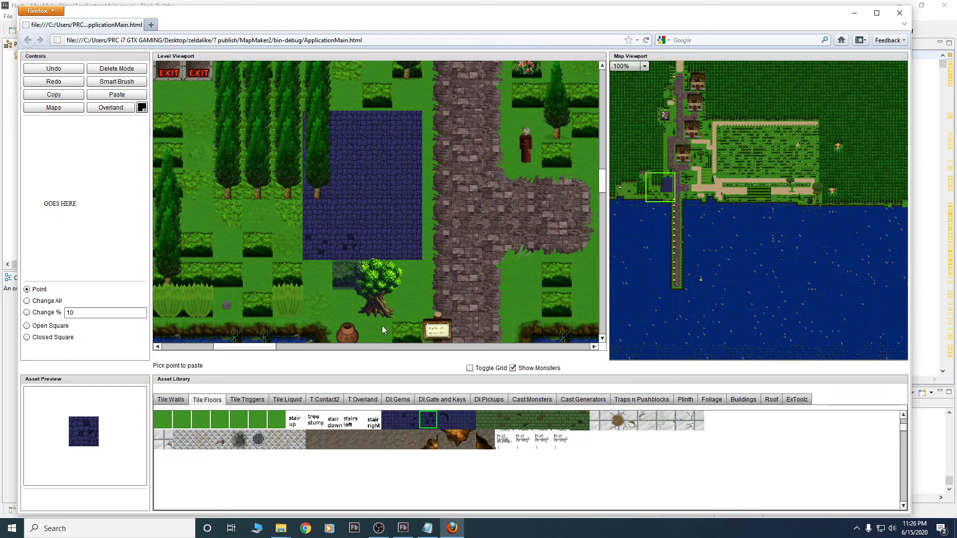
# Fill the area from below the exit signs to the leafy tree with plain blue floor tiles using Closed Square
pyautogui.click(27, 312)
pyautogui.click(390, 420)
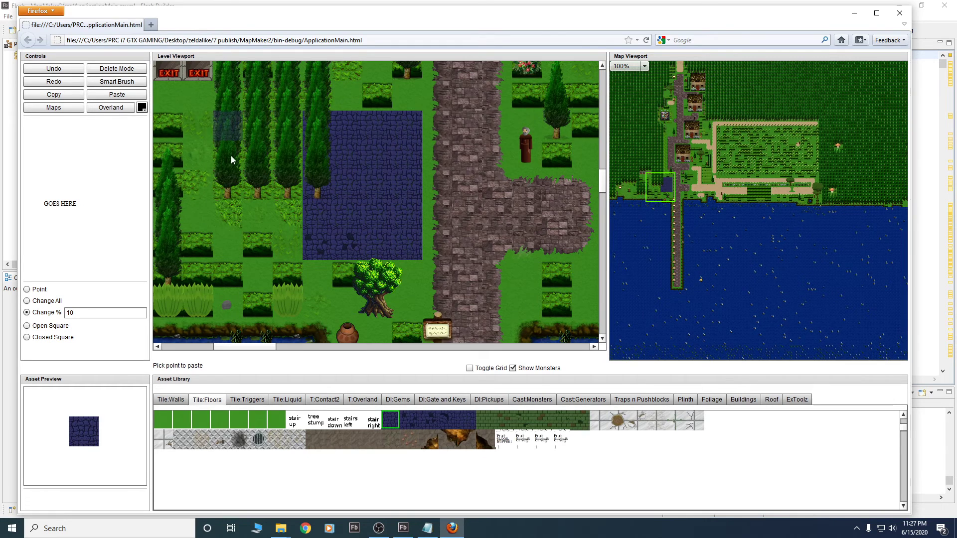
pyautogui.click(27, 290)
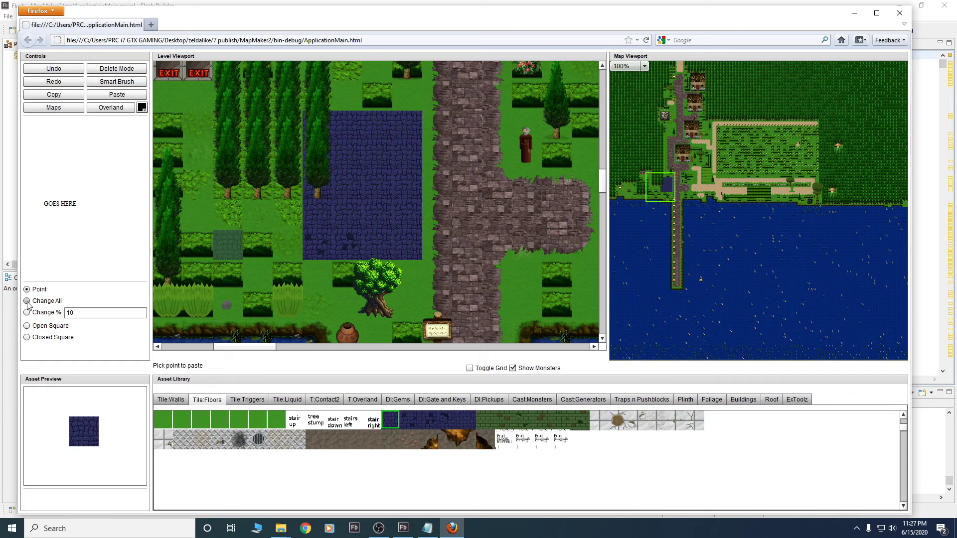
pyautogui.click(27, 338)
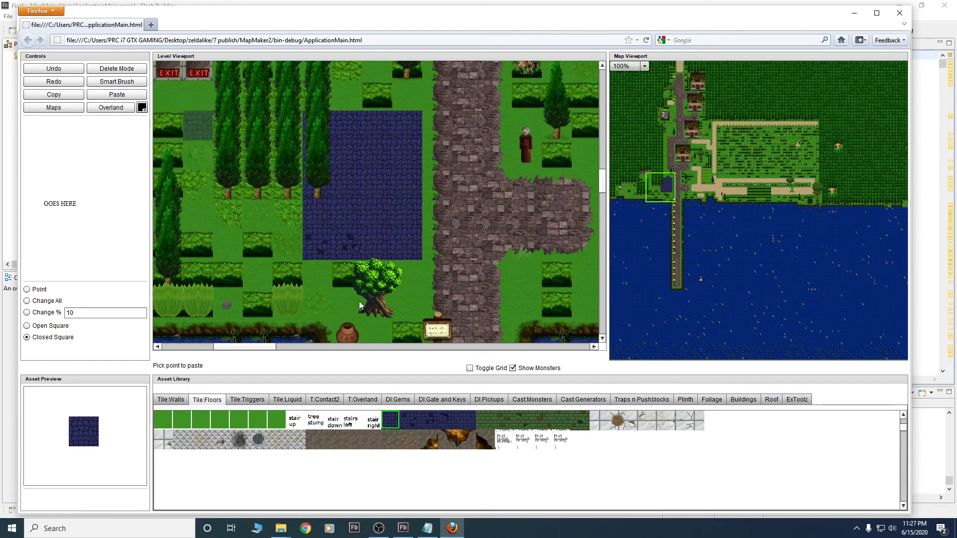
pyautogui.click(413, 317)
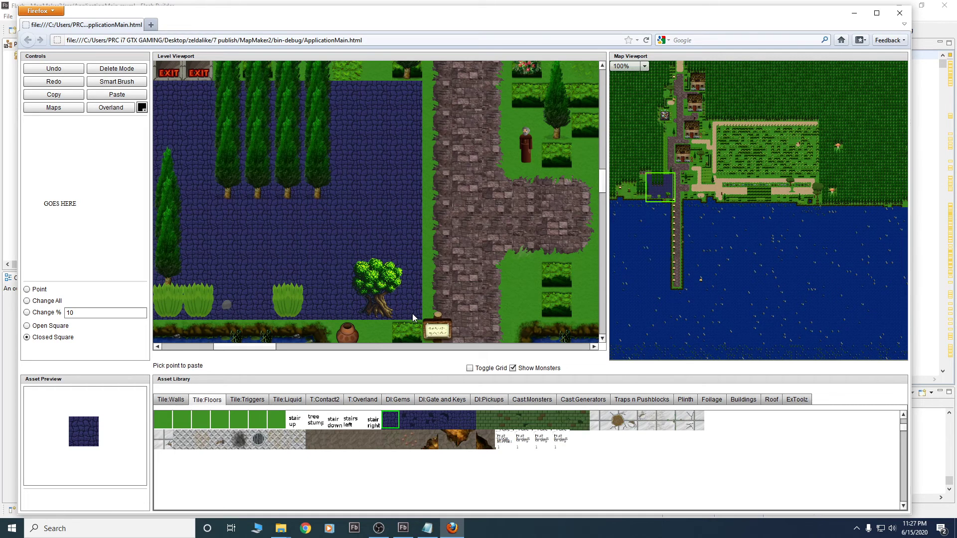
# Scatter the damaged blue floor variants across the enlarged blue floor using Change % at 10
pyautogui.click(409, 420)
pyautogui.click(27, 313)
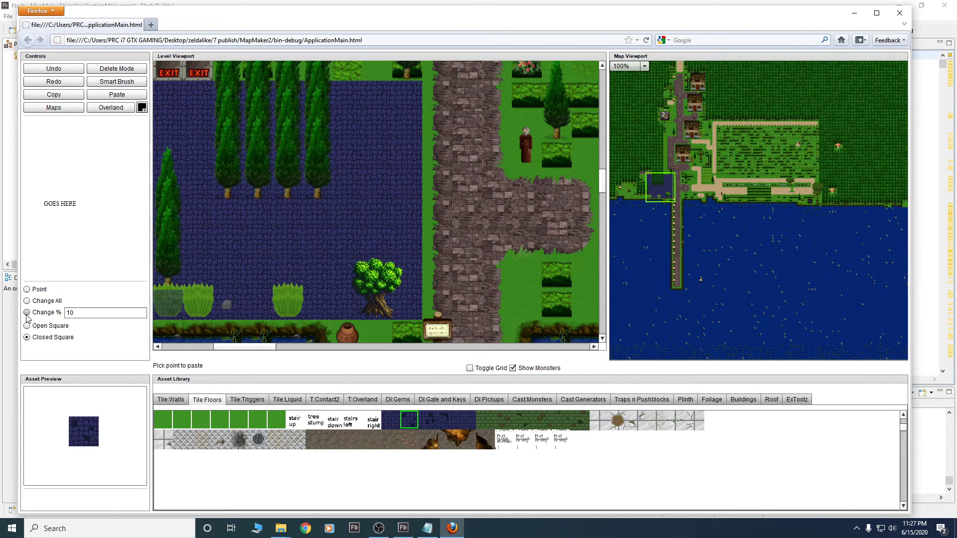
pyautogui.click(428, 419)
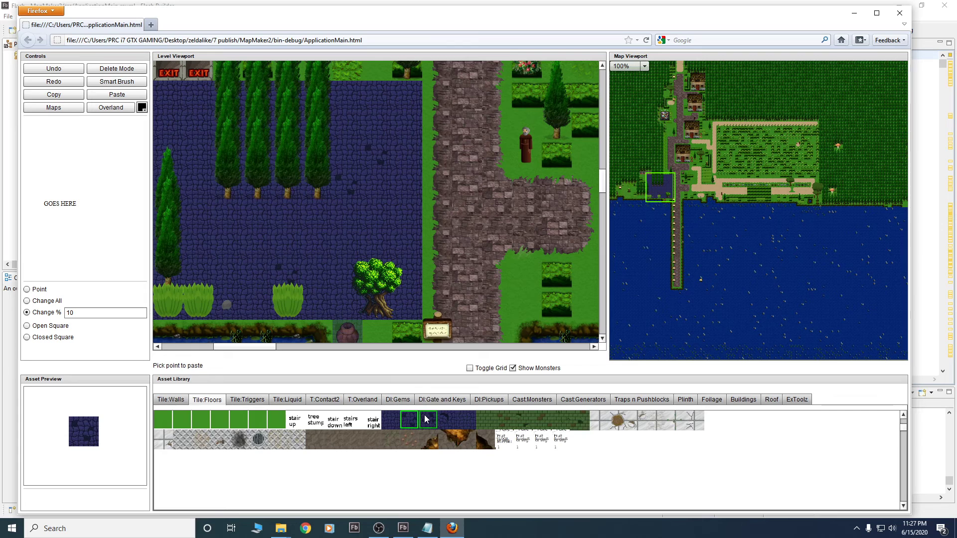
pyautogui.click(363, 228)
pyautogui.click(448, 420)
pyautogui.click(396, 232)
pyautogui.click(465, 419)
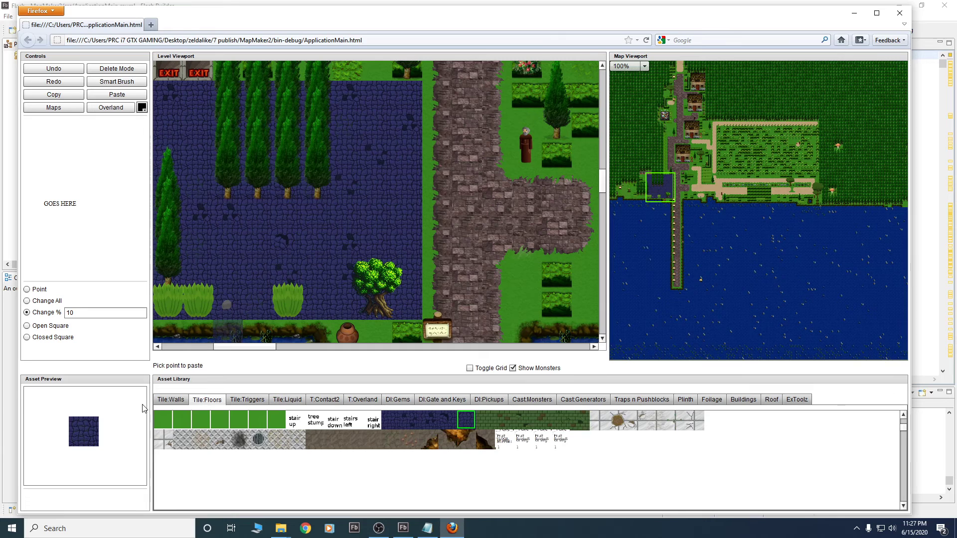
# Scatter red square gems across the map with the Change % brush and inspect the water and shoreline
pyautogui.click(170, 399)
pyautogui.click(195, 403)
pyautogui.click(247, 401)
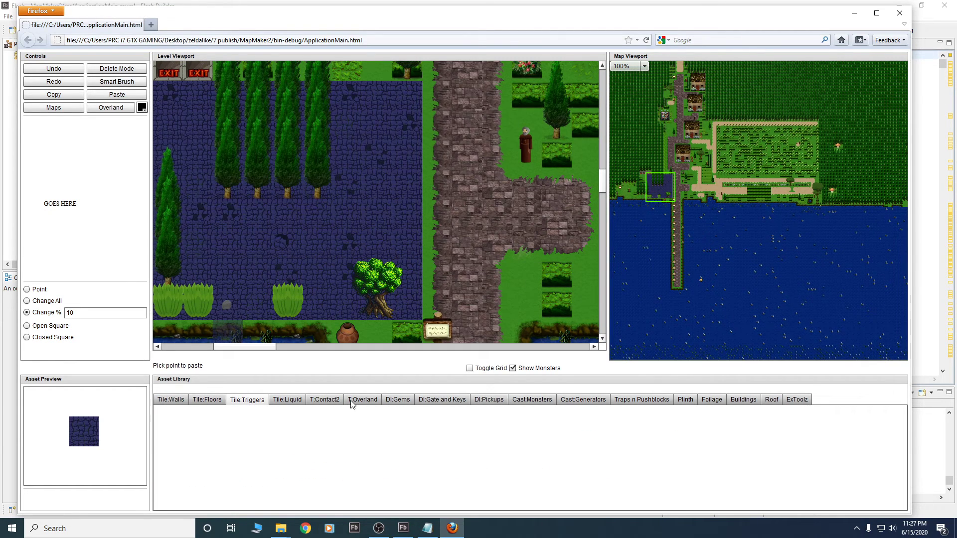
pyautogui.press('Right')
pyautogui.click(397, 400)
pyautogui.click(165, 422)
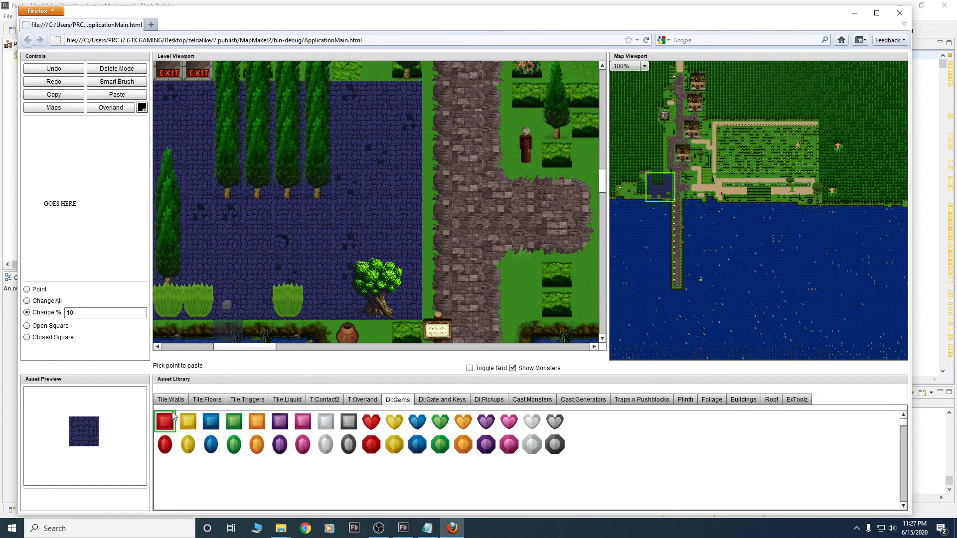
pyautogui.click(258, 261)
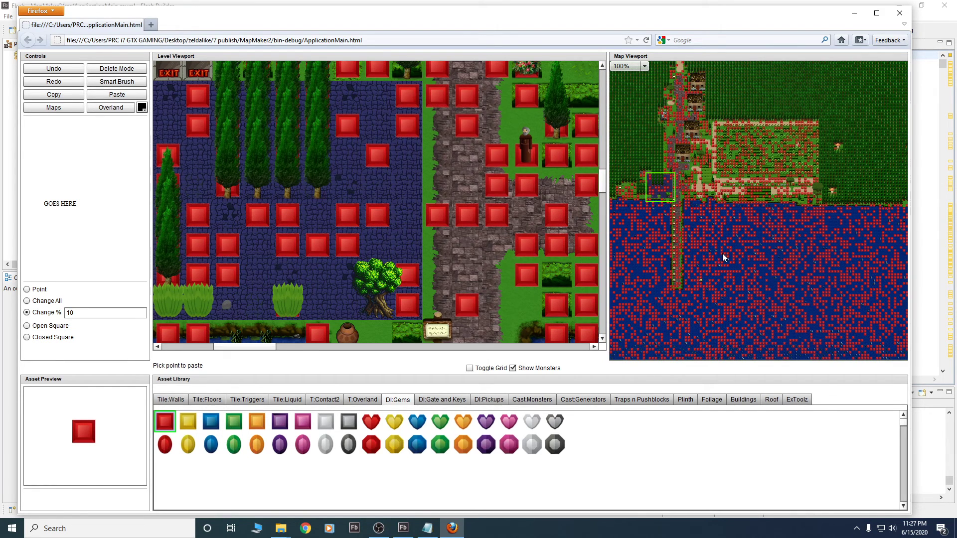
pyautogui.click(734, 253)
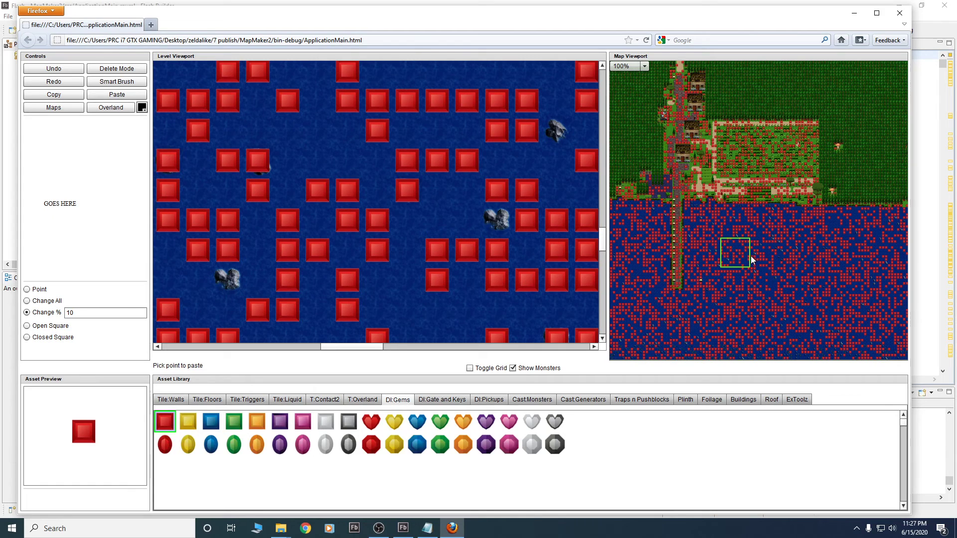
pyautogui.click(748, 256)
pyautogui.click(760, 206)
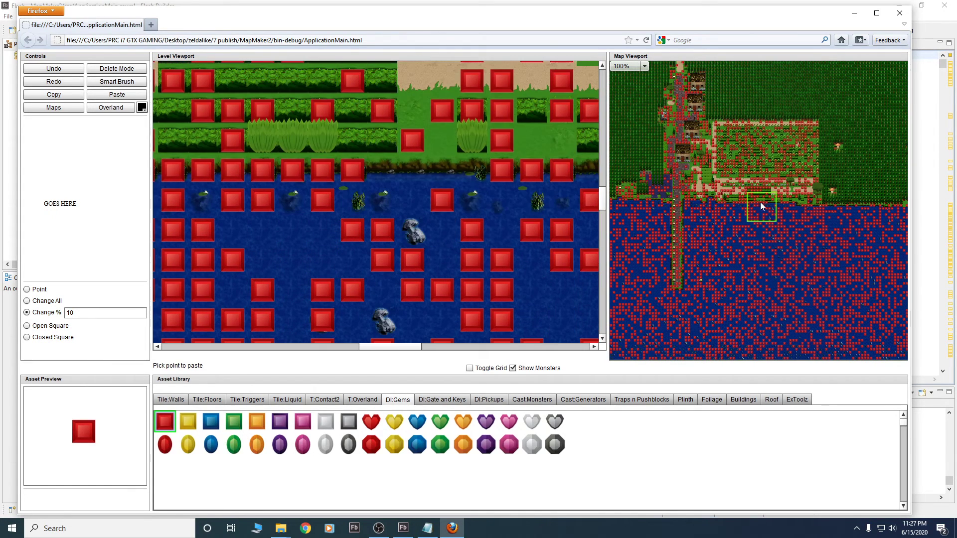
# Inspect the scattered red gems across the hedges, village and water, and undo the gem scatter
pyautogui.moveTo(738, 161); pyautogui.dragTo(723, 117)
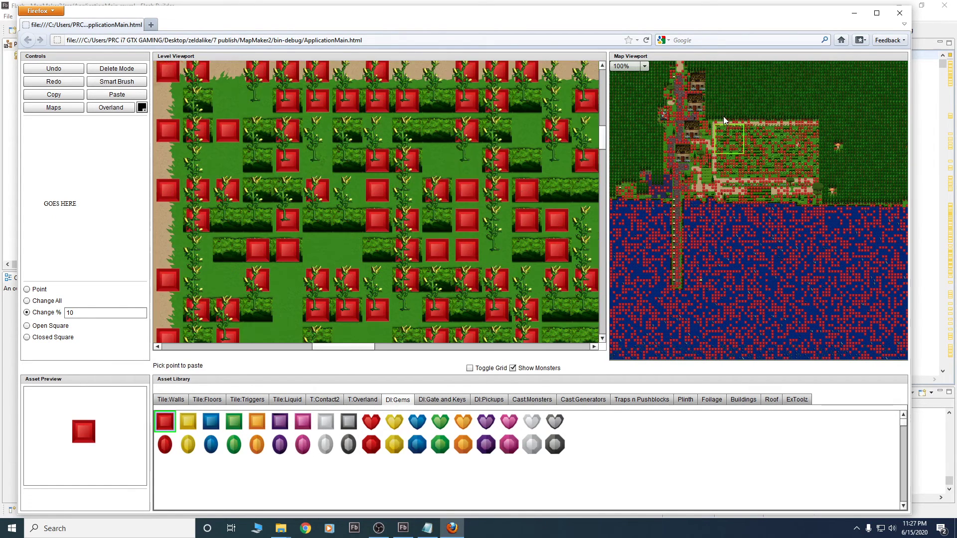
pyautogui.click(723, 117)
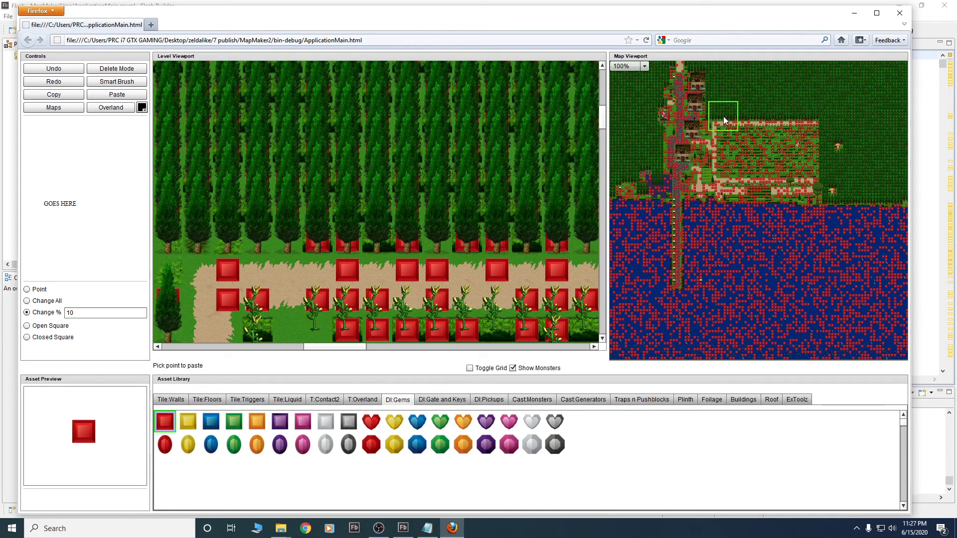
pyautogui.click(698, 145)
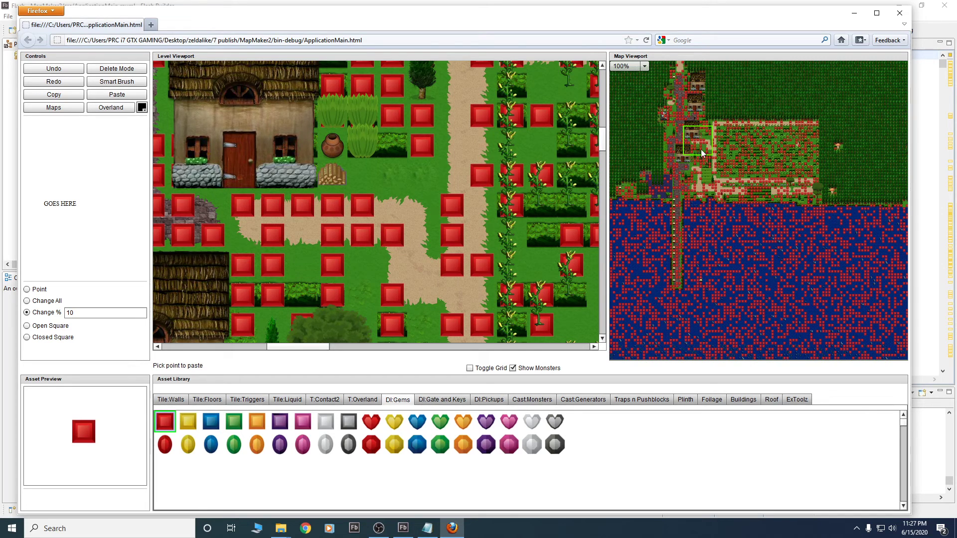
pyautogui.click(737, 278)
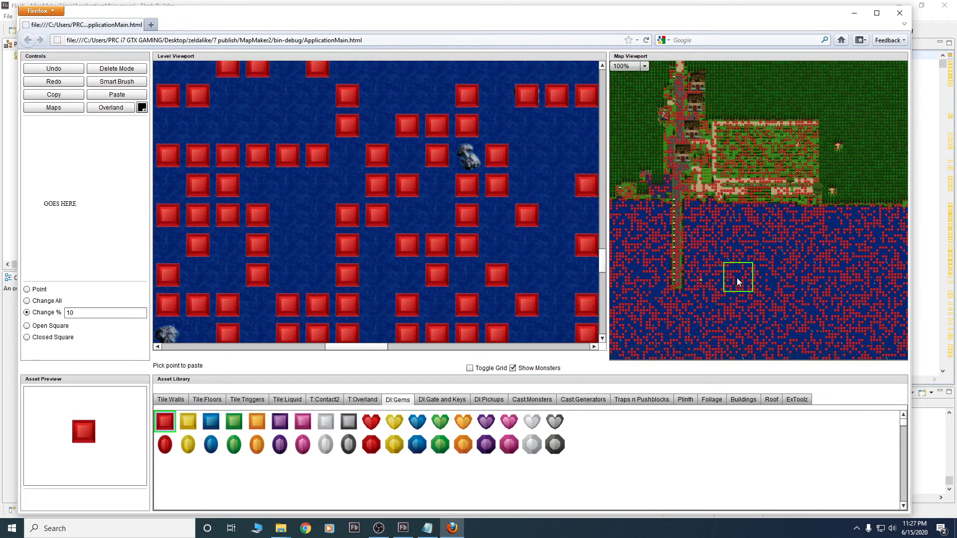
pyautogui.click(73, 68)
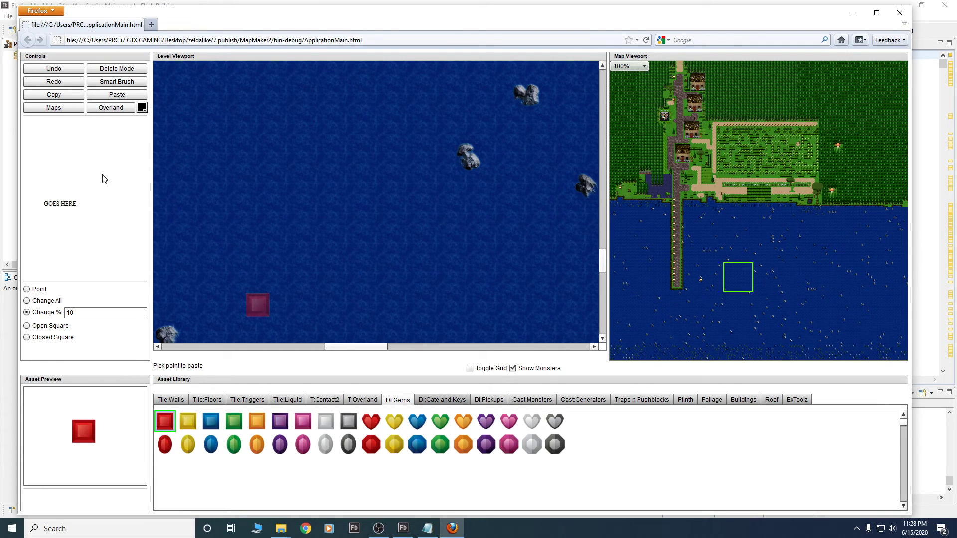
# Open the map 1616:Oft Green Forest from the file 1616.dat
pyautogui.click(53, 108)
pyautogui.click(56, 131)
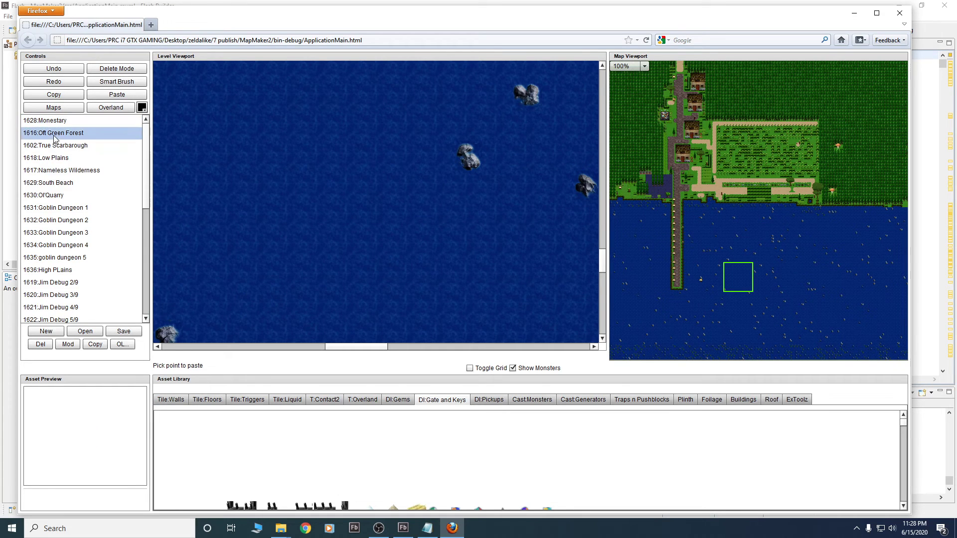
pyautogui.click(85, 331)
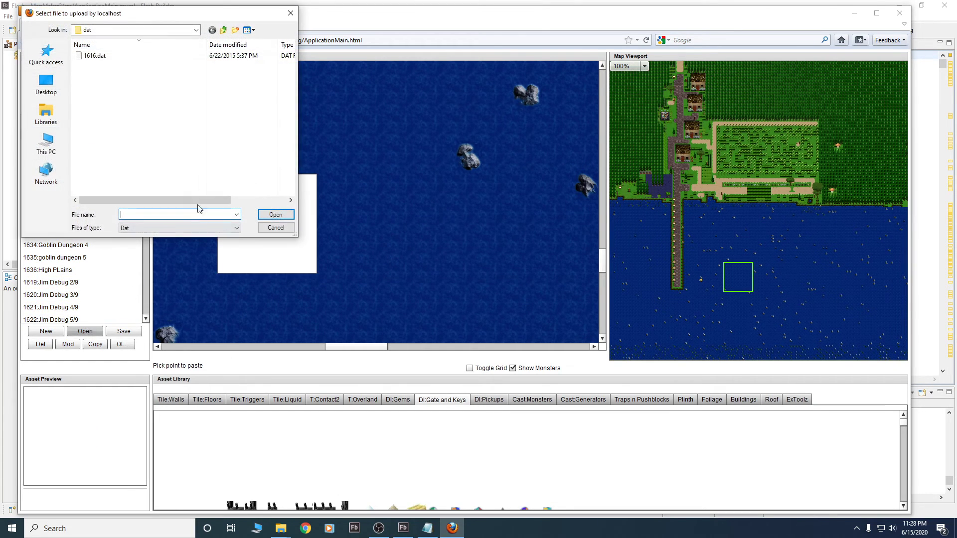
pyautogui.doubleClick(97, 58)
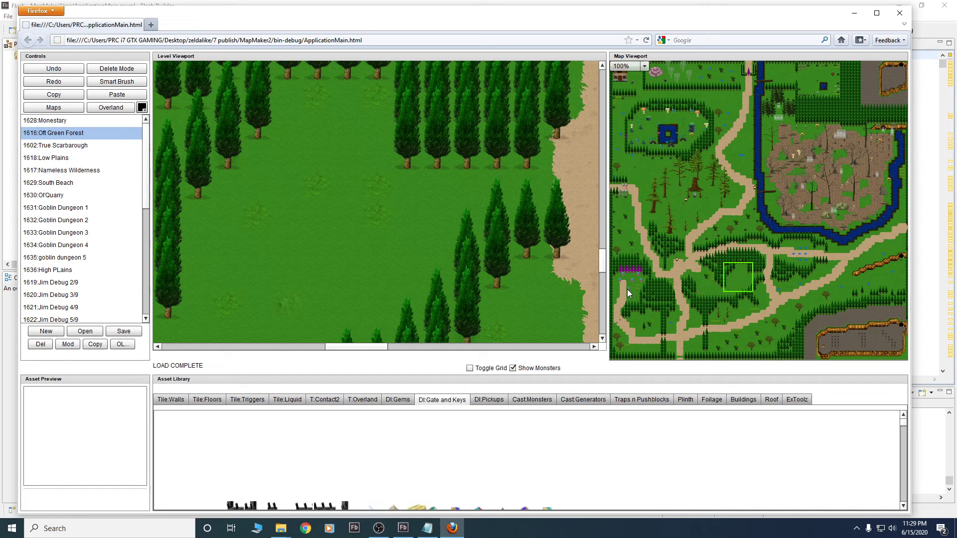
# Examine the forest map's southern dirt paths, from the pink tree creatures to the owl and leafy trees
pyautogui.click(627, 293)
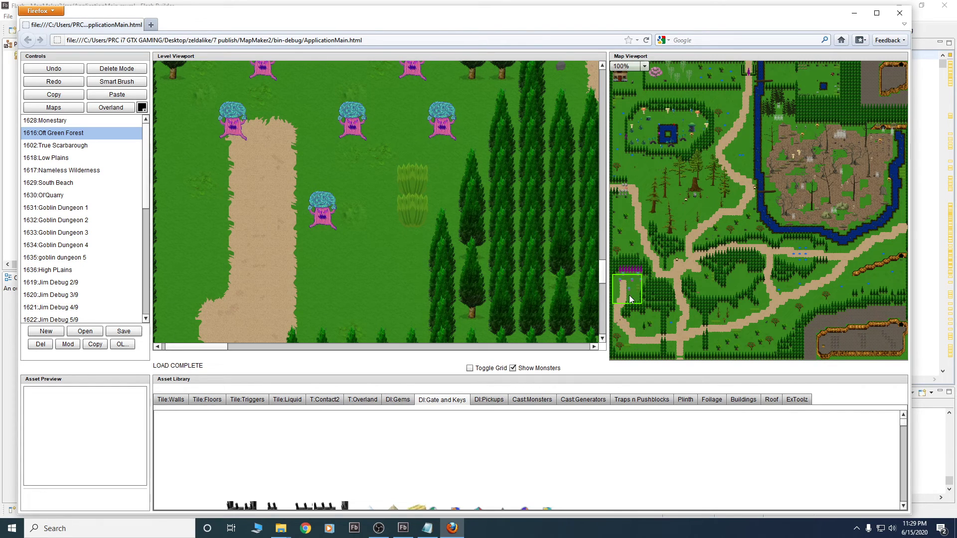
pyautogui.click(623, 338)
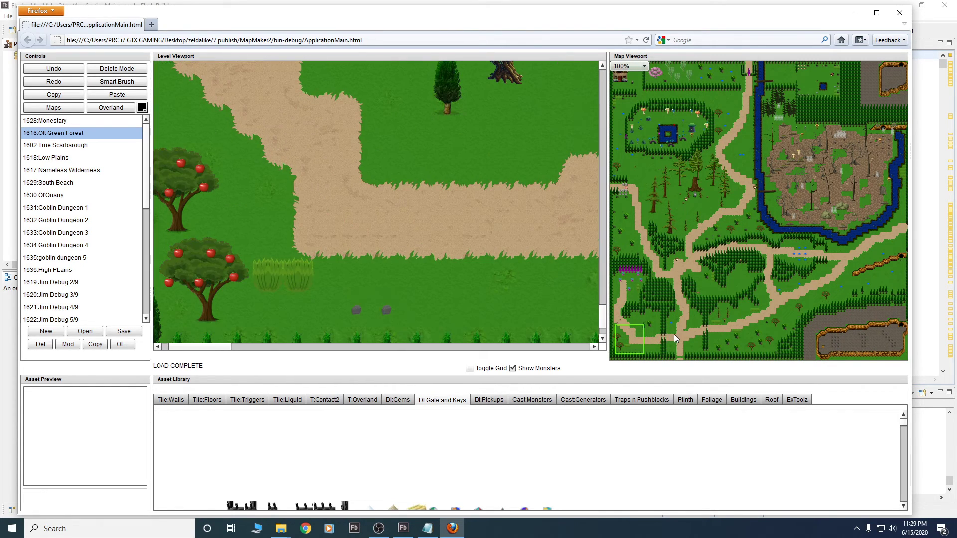
pyautogui.click(665, 334)
pyautogui.click(676, 333)
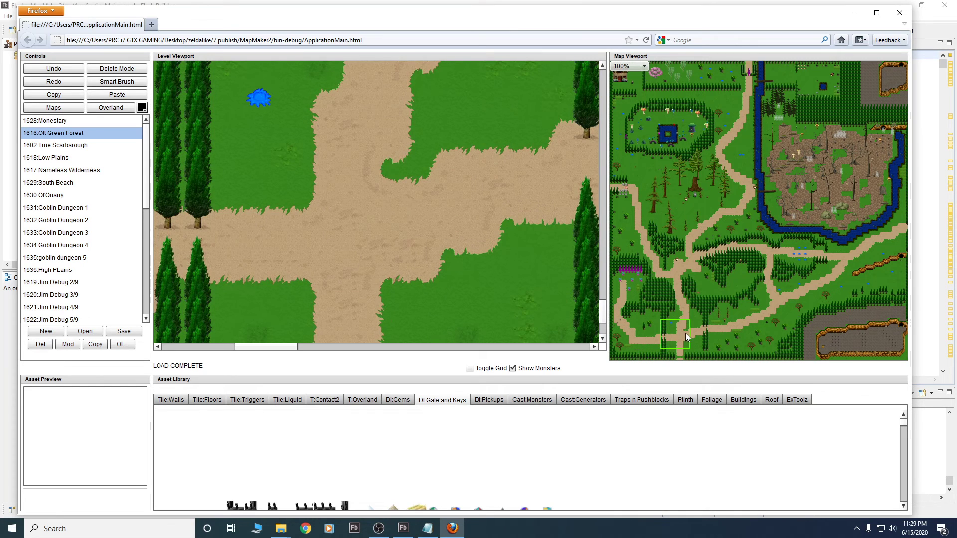
pyautogui.click(701, 332)
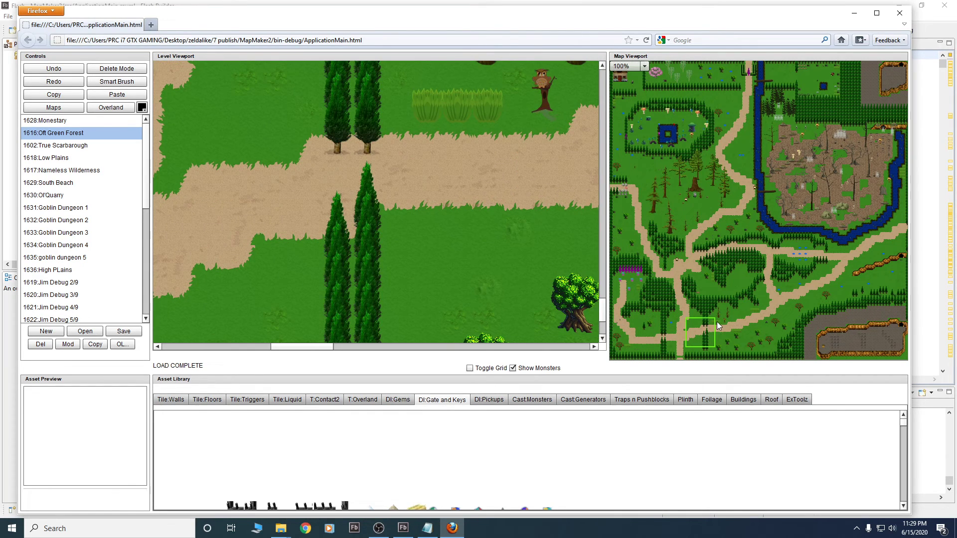
pyautogui.click(716, 325)
pyautogui.click(719, 322)
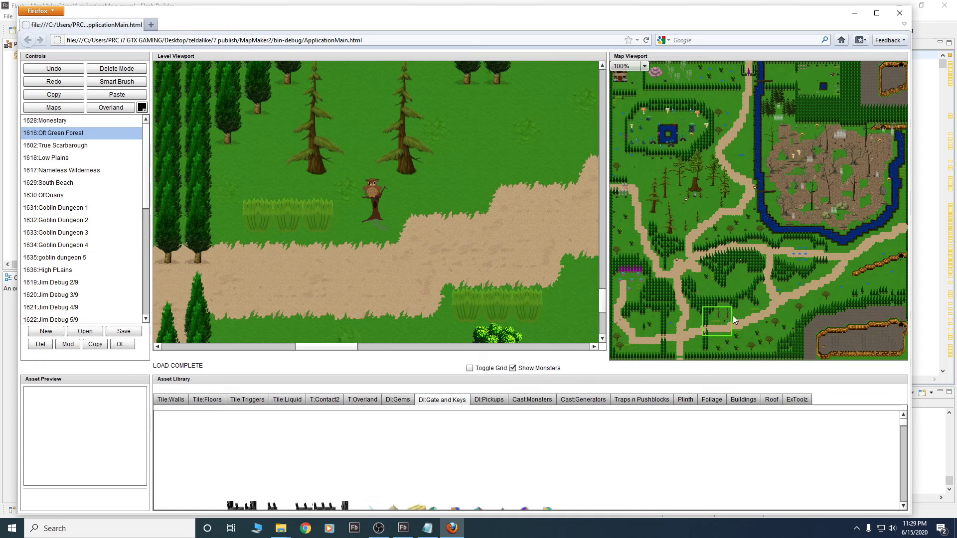
pyautogui.click(733, 318)
pyautogui.click(739, 322)
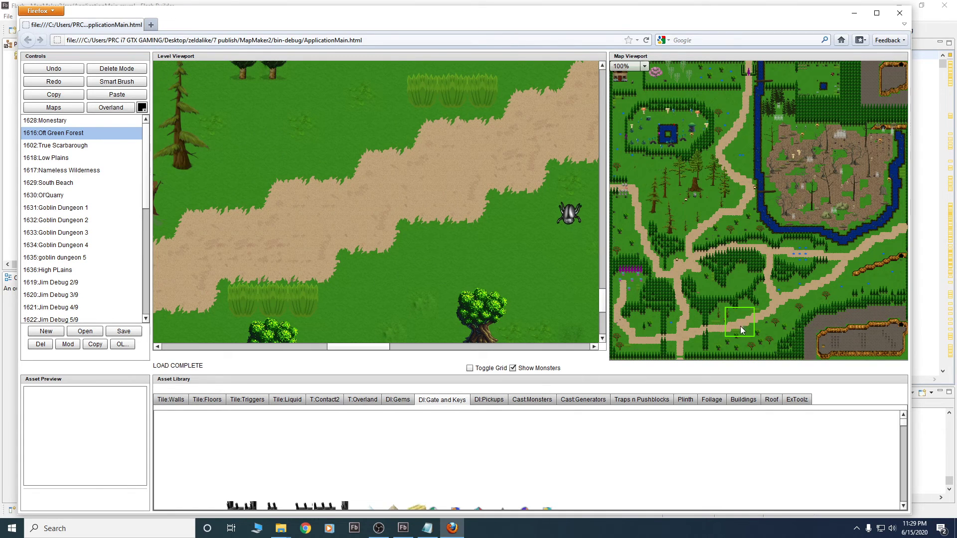
pyautogui.click(735, 328)
pyautogui.click(728, 331)
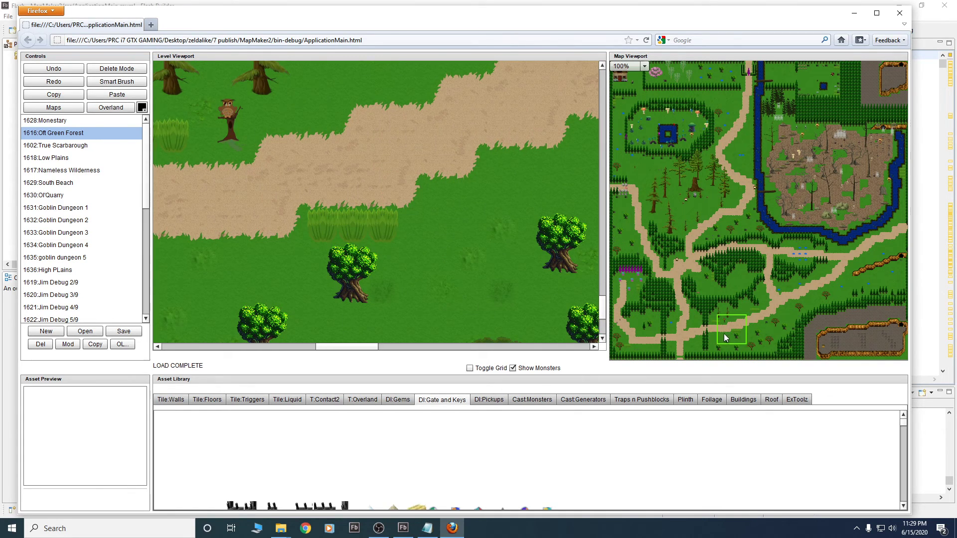
# Look through the asset library's walls, gems, gates and keys, pickups, monsters and generators
pyautogui.click(532, 399)
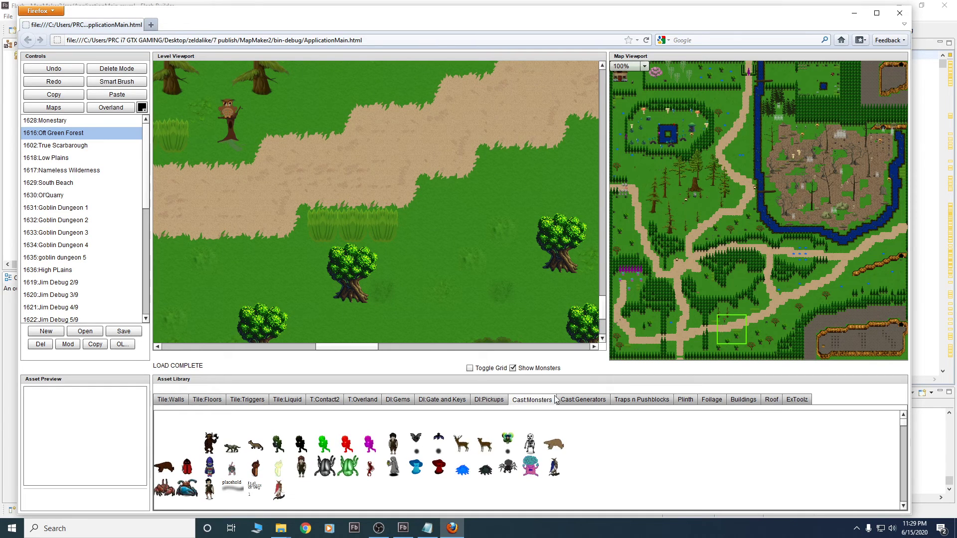
pyautogui.click(172, 404)
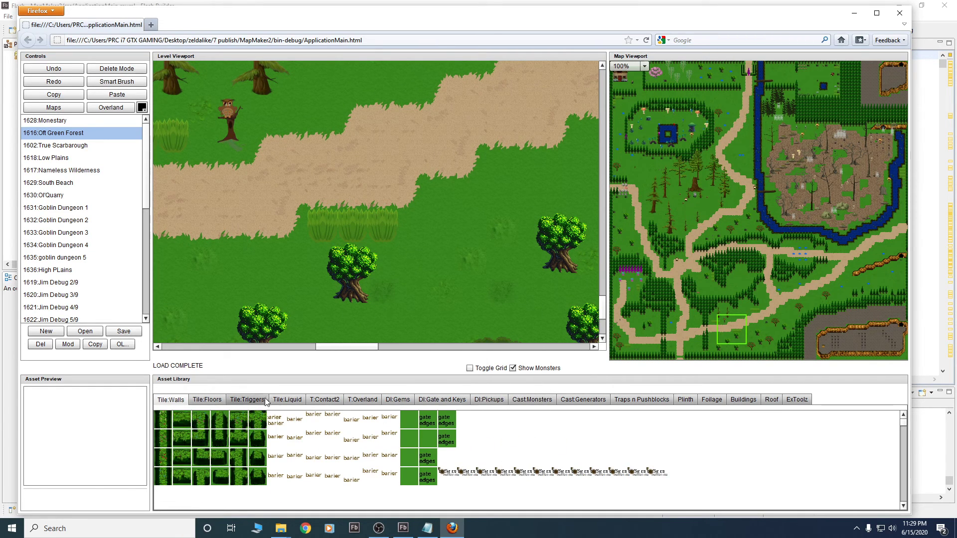
pyautogui.click(391, 399)
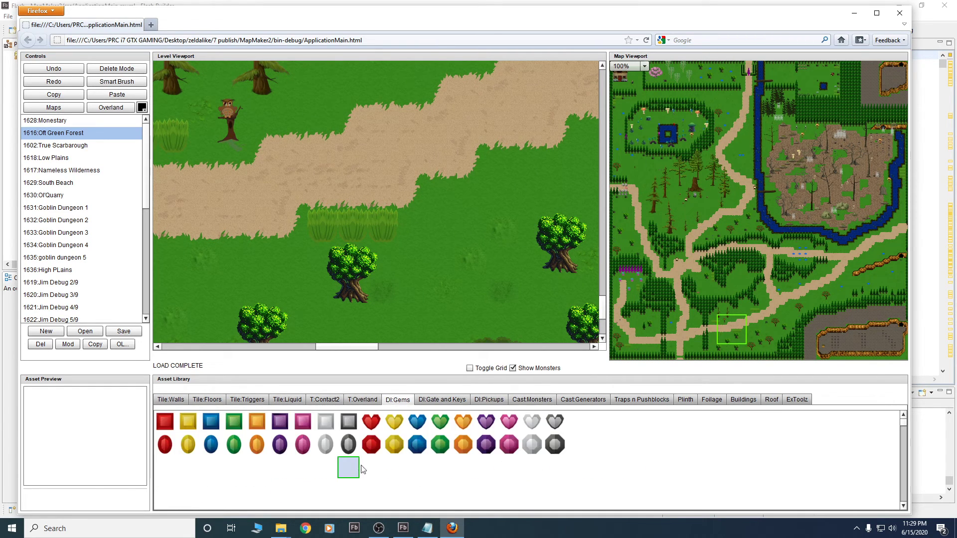
pyautogui.click(451, 400)
pyautogui.click(483, 402)
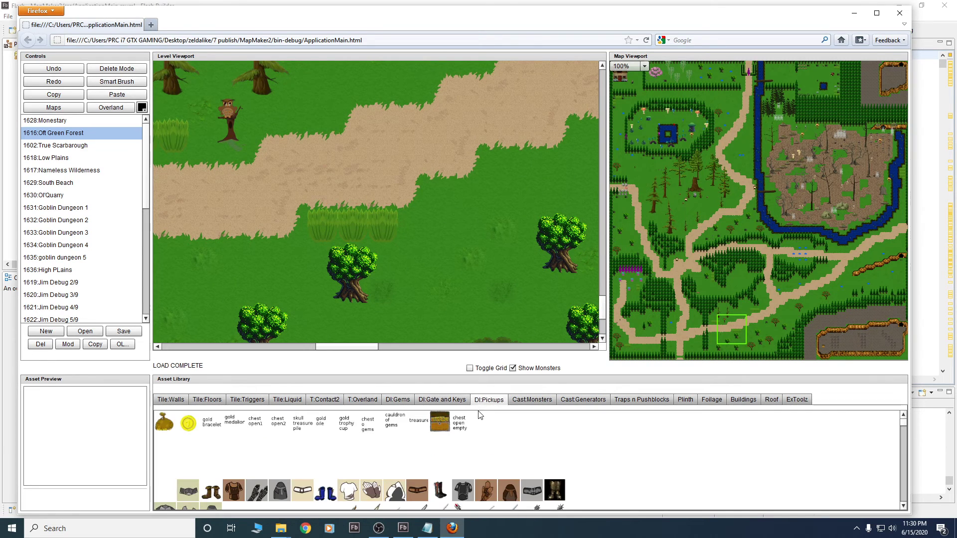
pyautogui.scroll(-2, 464, 455)
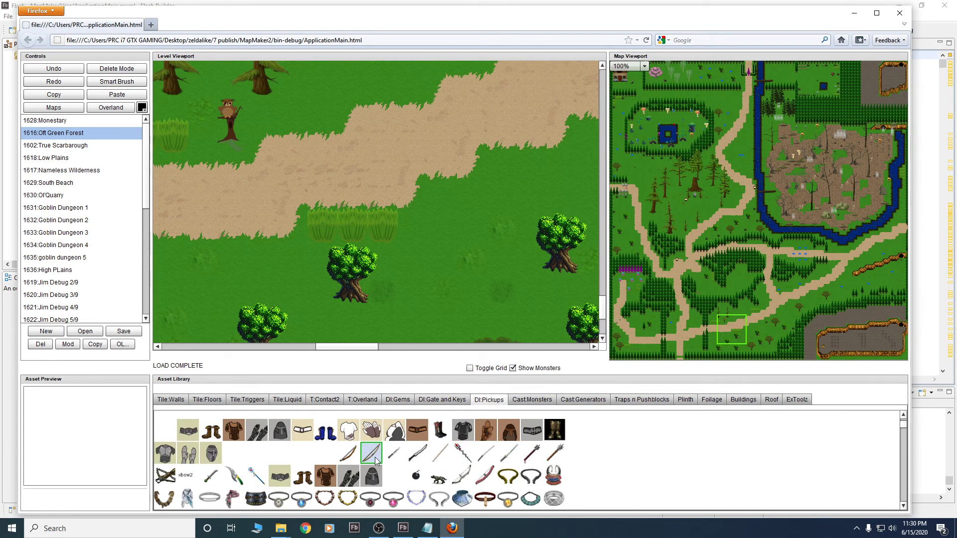
pyautogui.scroll(-2, 375, 457)
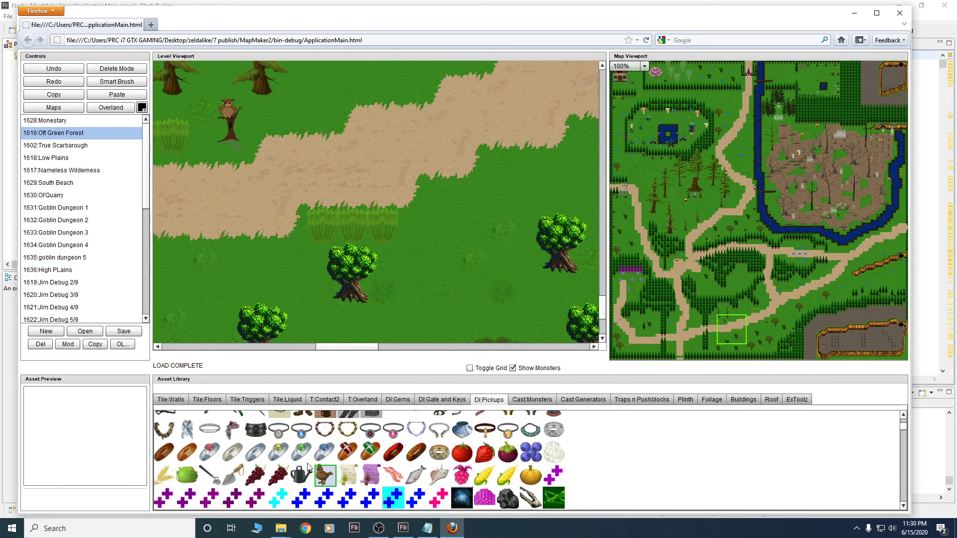
pyautogui.scroll(-3, 325, 456)
pyautogui.click(530, 402)
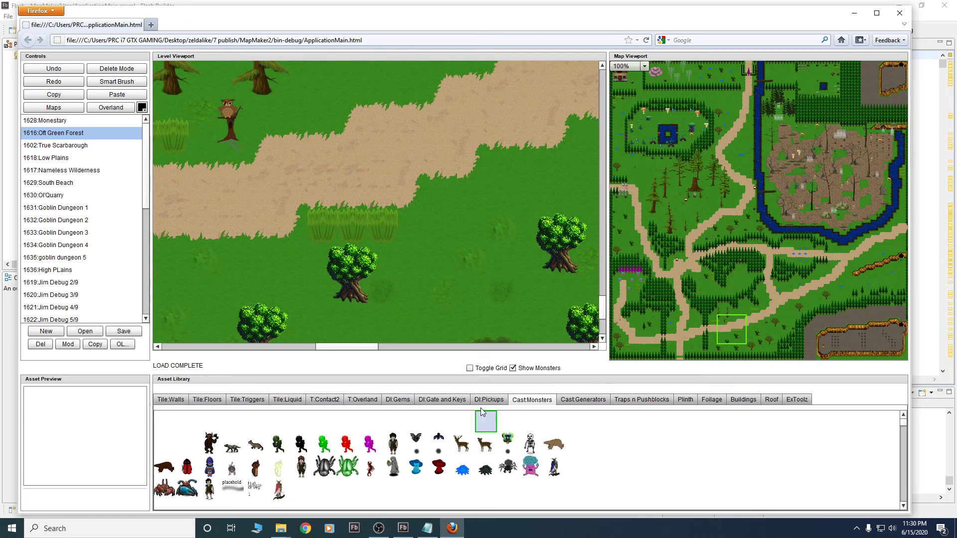
pyautogui.click(439, 401)
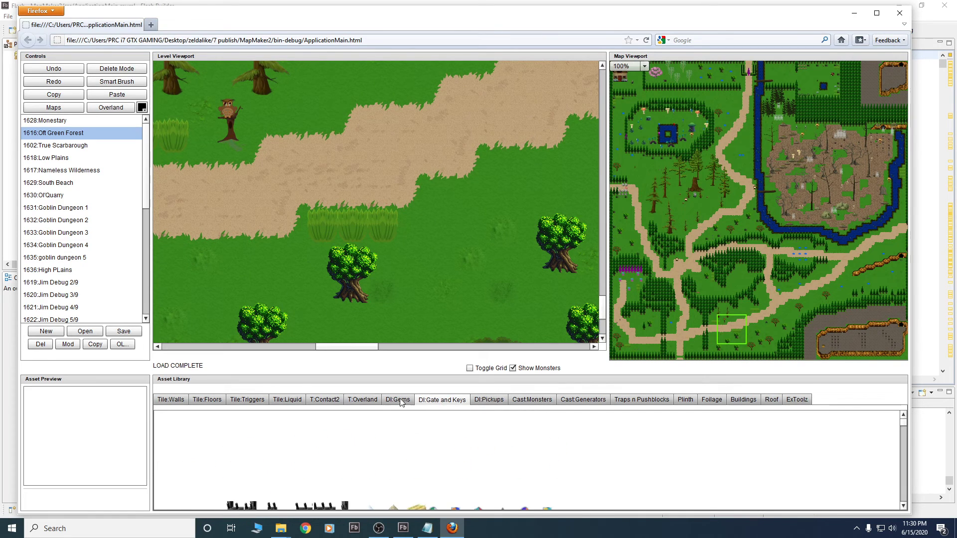
pyautogui.click(586, 400)
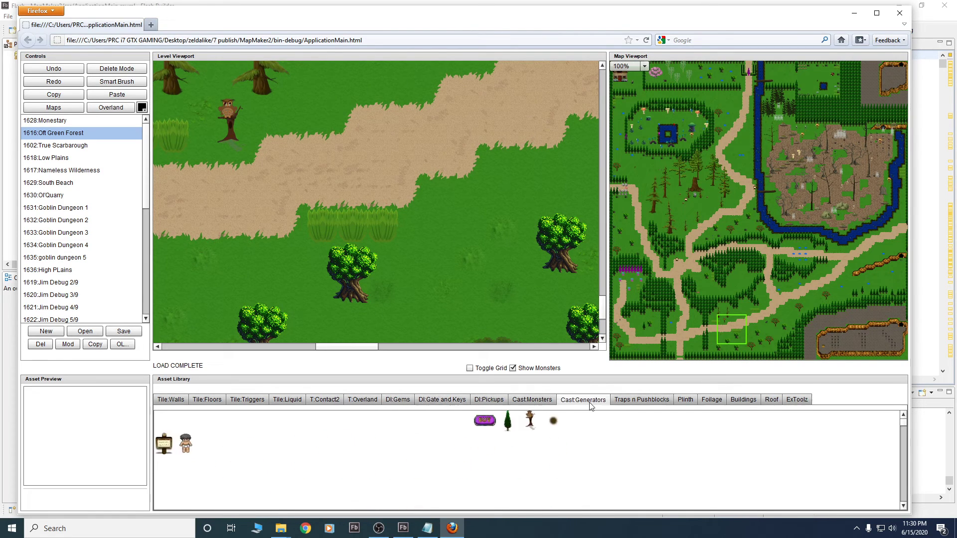
pyautogui.click(548, 405)
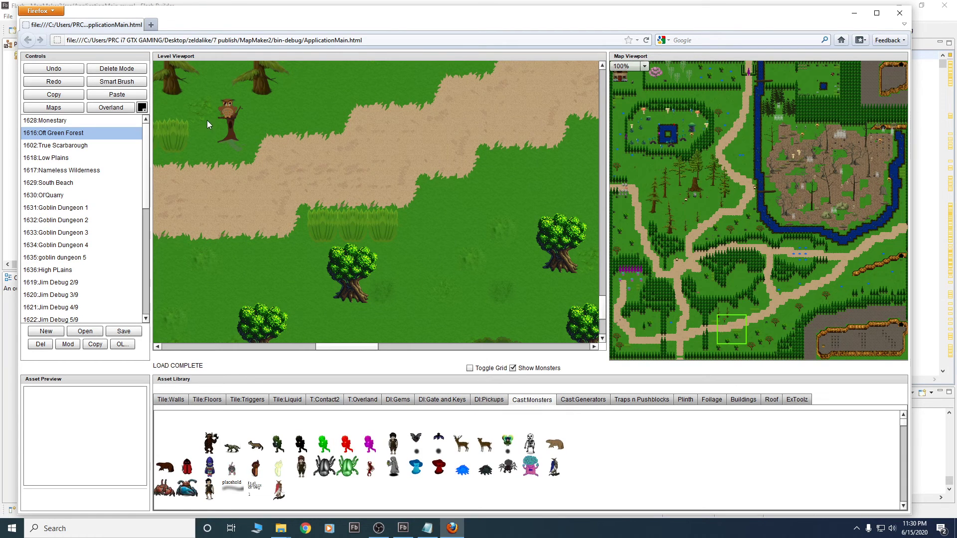
# Open the quest owl's dialogue tree and follow the true branch through the greeting to the "Quest Owl?" choice
pyautogui.click(223, 115)
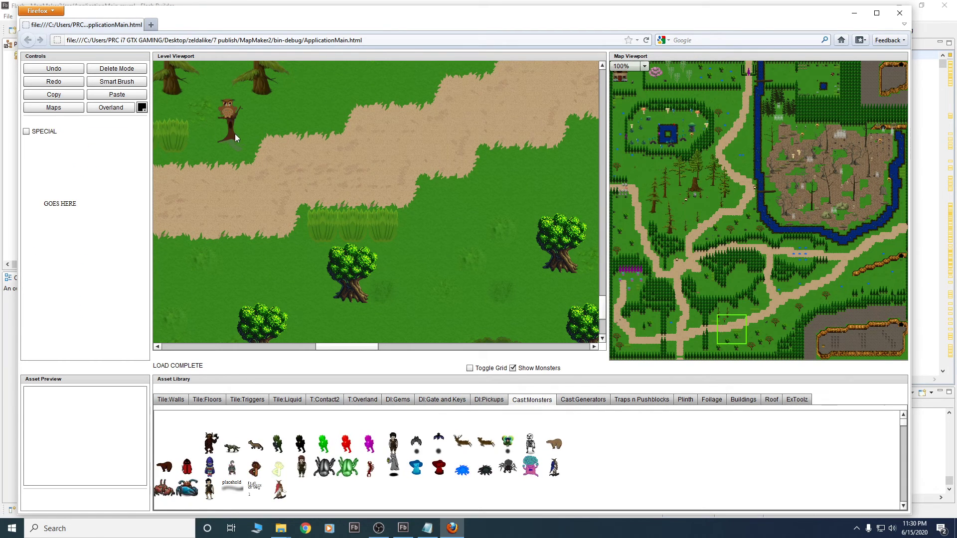
pyautogui.click(234, 111)
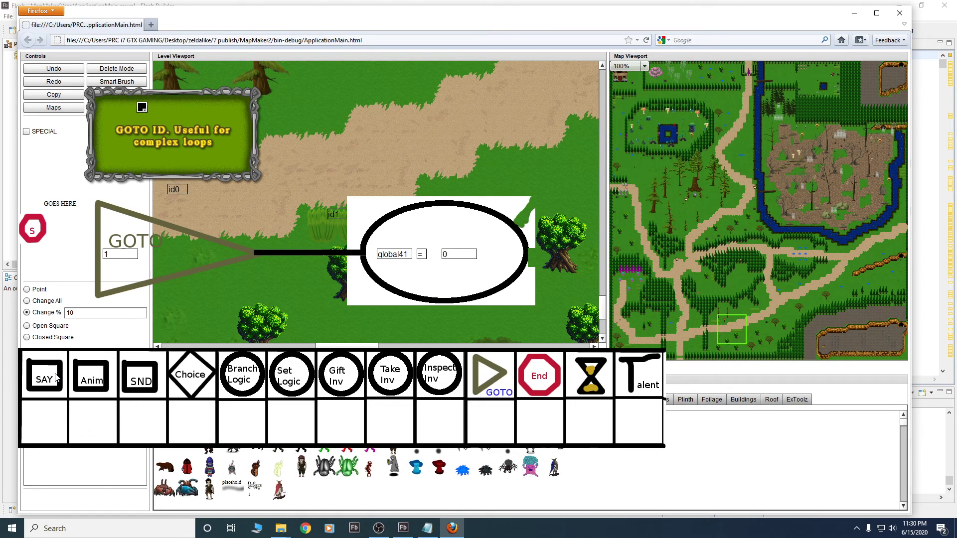
pyautogui.click(404, 221)
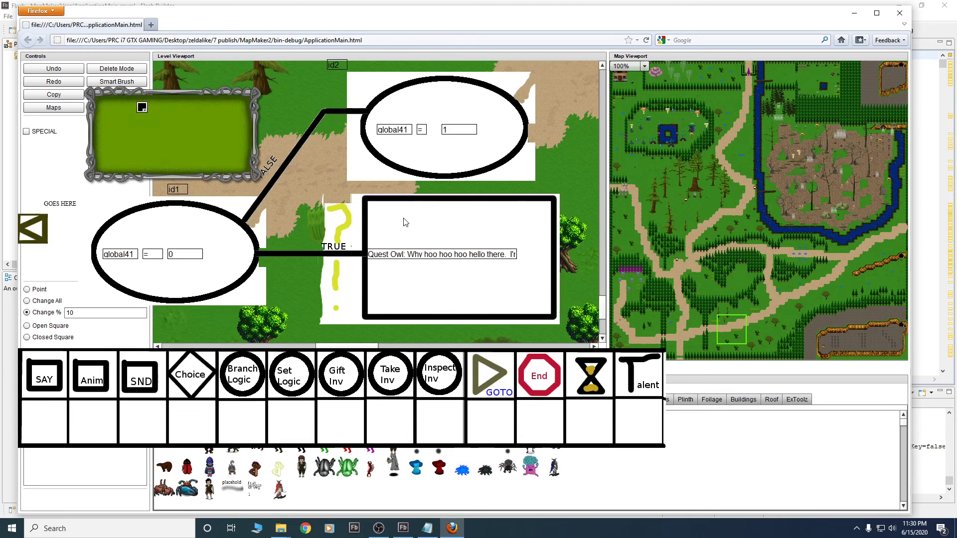
pyautogui.click(399, 238)
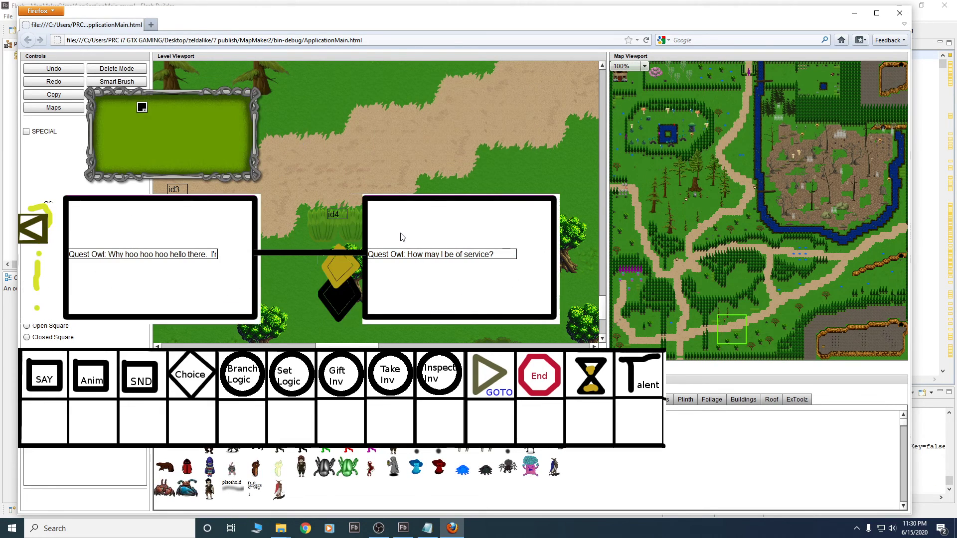
pyautogui.click(398, 238)
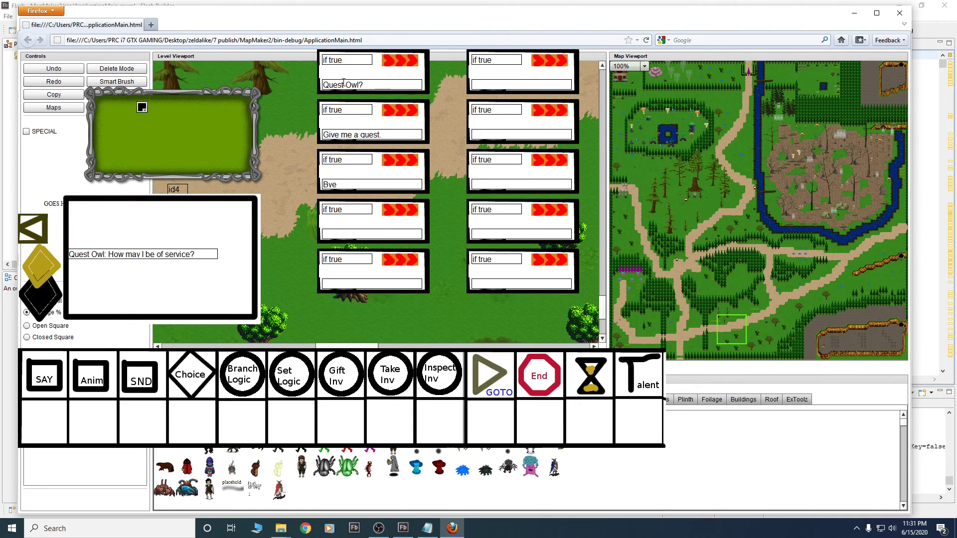
pyautogui.click(392, 61)
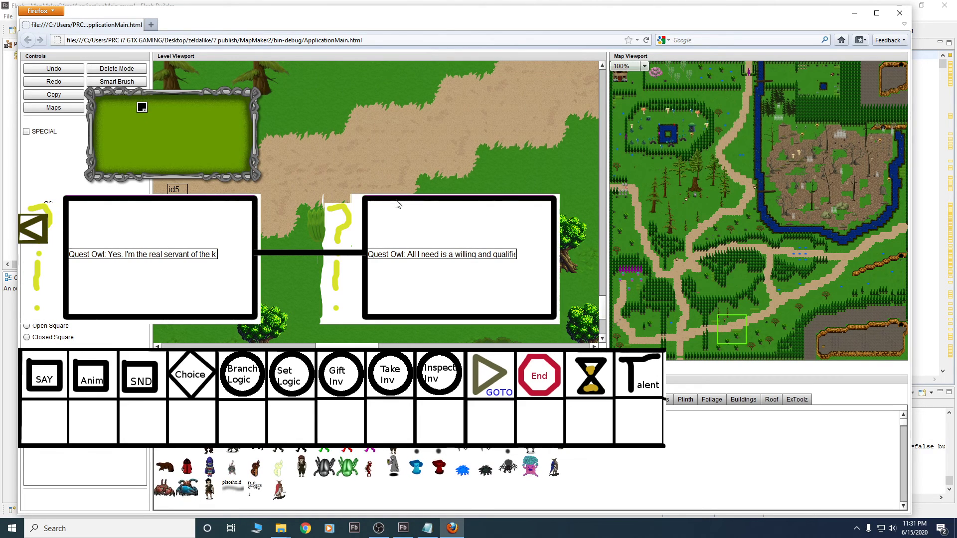
# Read the full Quest Owl lines in dialogue nodes id5 and id6, and bring back the map list
pyautogui.moveTo(218, 256)
pyautogui.mouseDown()
pyautogui.moveTo(229, 255)
pyautogui.moveTo(123, 257)
pyautogui.moveTo(223, 257)
pyautogui.moveTo(206, 258)
pyautogui.mouseUp()
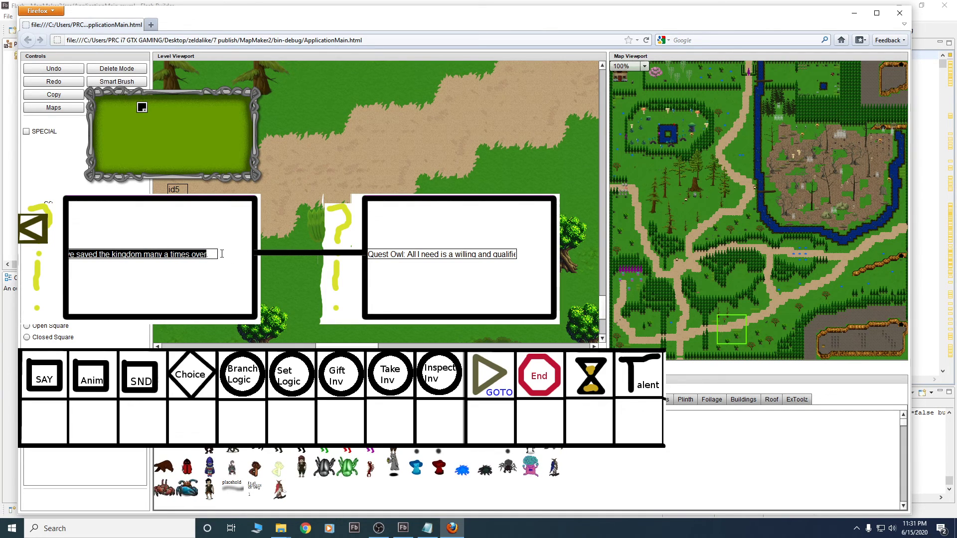
pyautogui.click(439, 222)
pyautogui.moveTo(109, 253); pyautogui.dragTo(30, 251)
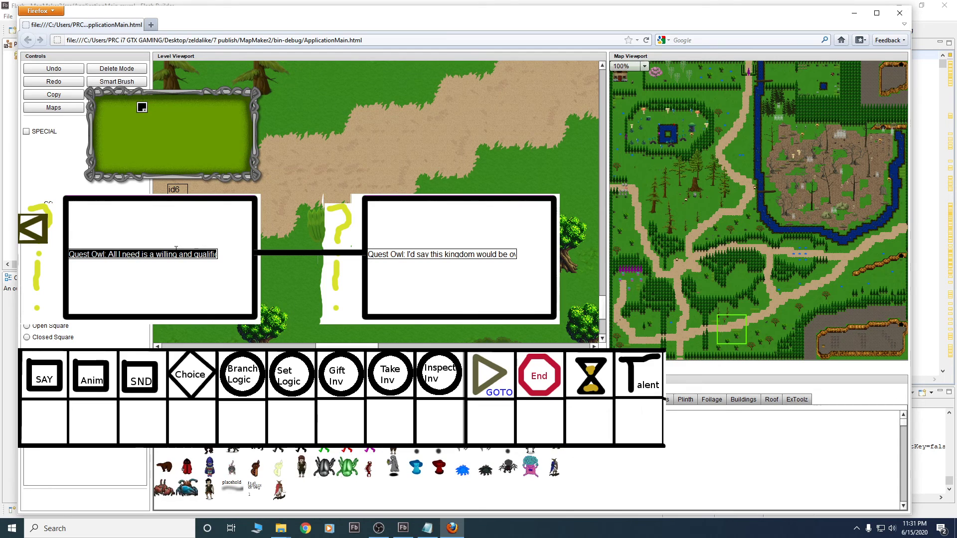
pyautogui.moveTo(176, 248); pyautogui.dragTo(223, 254)
pyautogui.moveTo(107, 312)
pyautogui.mouseDown()
pyautogui.moveTo(92, 307)
pyautogui.moveTo(135, 303)
pyautogui.moveTo(115, 303)
pyautogui.mouseUp()
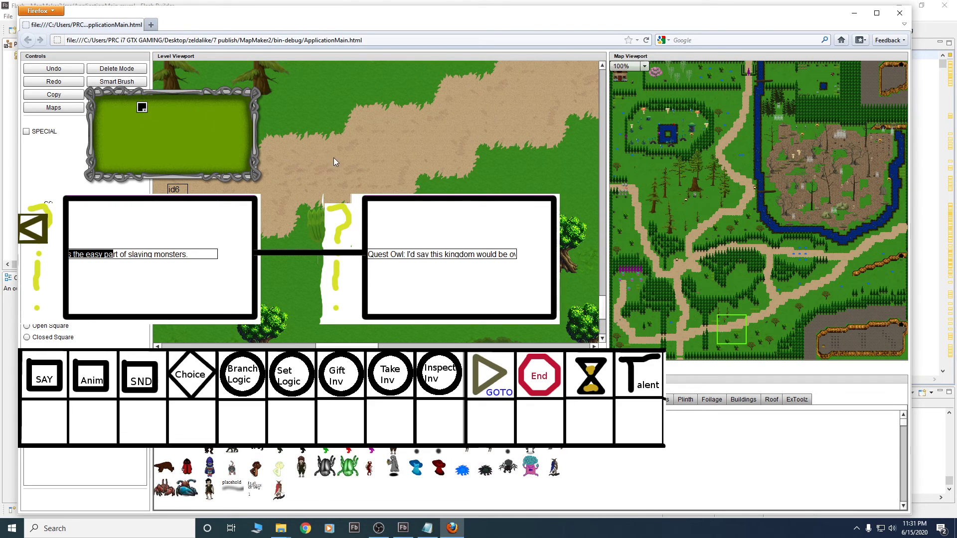
pyautogui.click(72, 106)
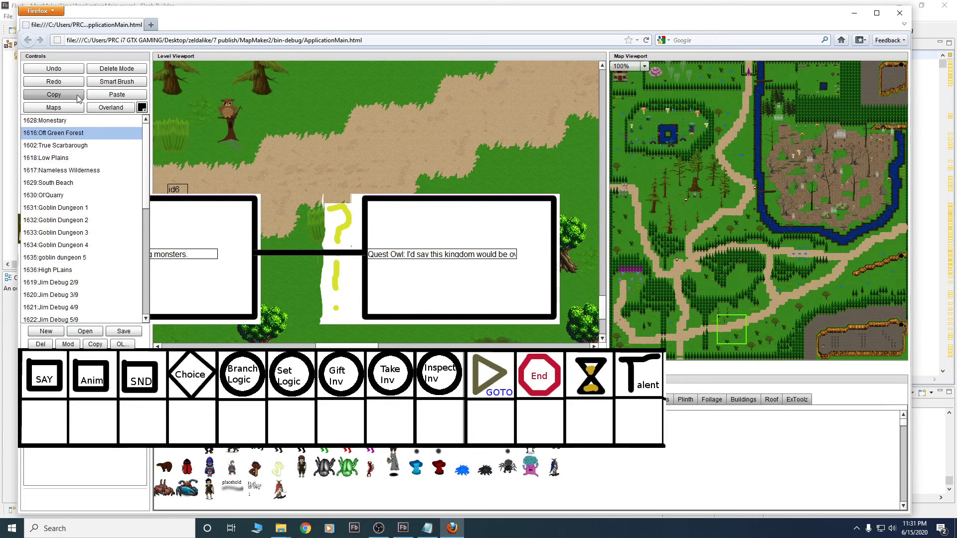
# Pick the grey plinth asset, set its placement mode to Point, and release the brush
pyautogui.click(677, 399)
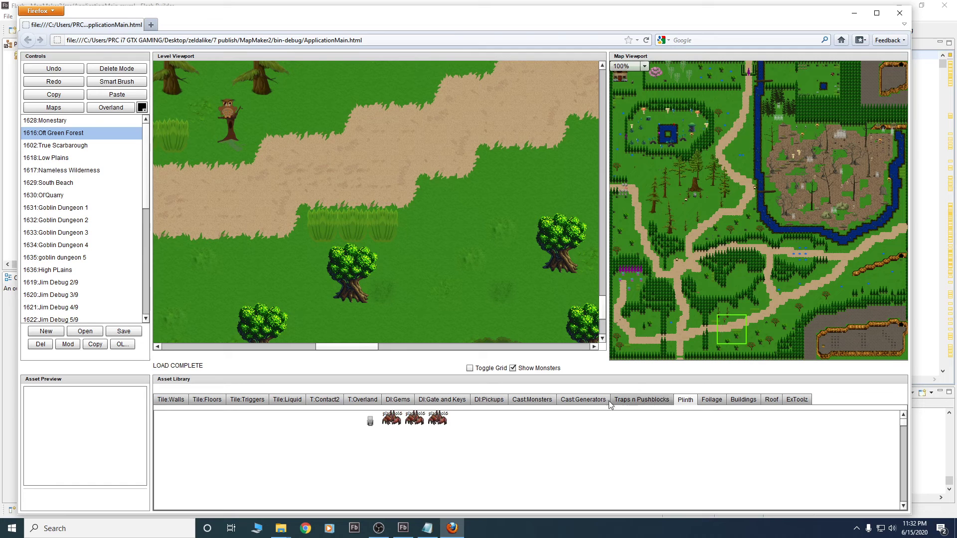
pyautogui.click(369, 421)
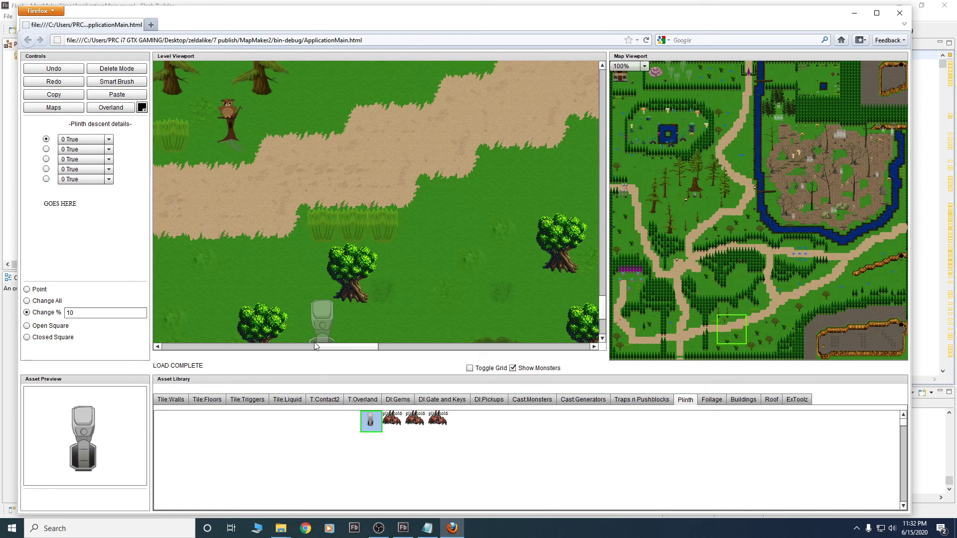
pyautogui.press('Escape')
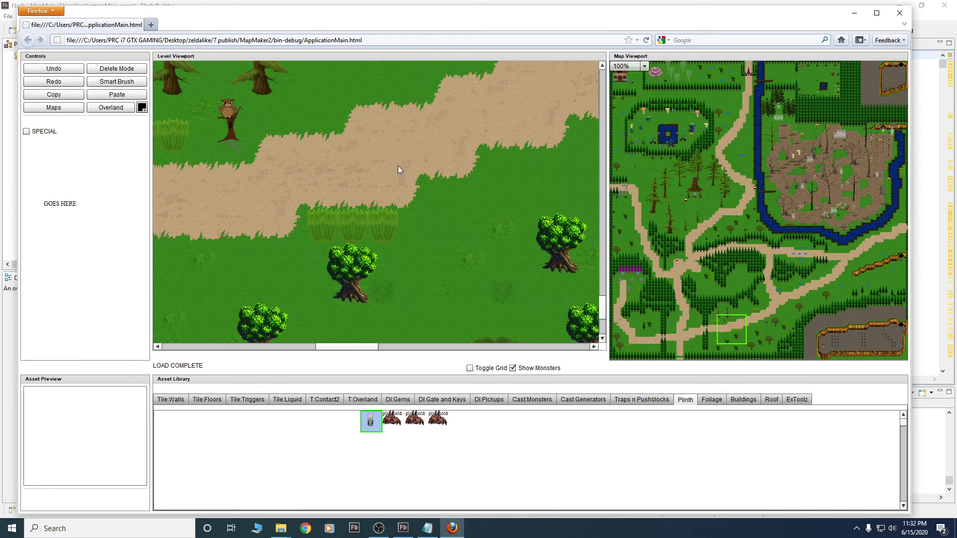
pyautogui.click(393, 420)
pyautogui.click(369, 422)
pyautogui.click(26, 289)
pyautogui.press('Escape')
pyautogui.click(393, 421)
pyautogui.click(371, 422)
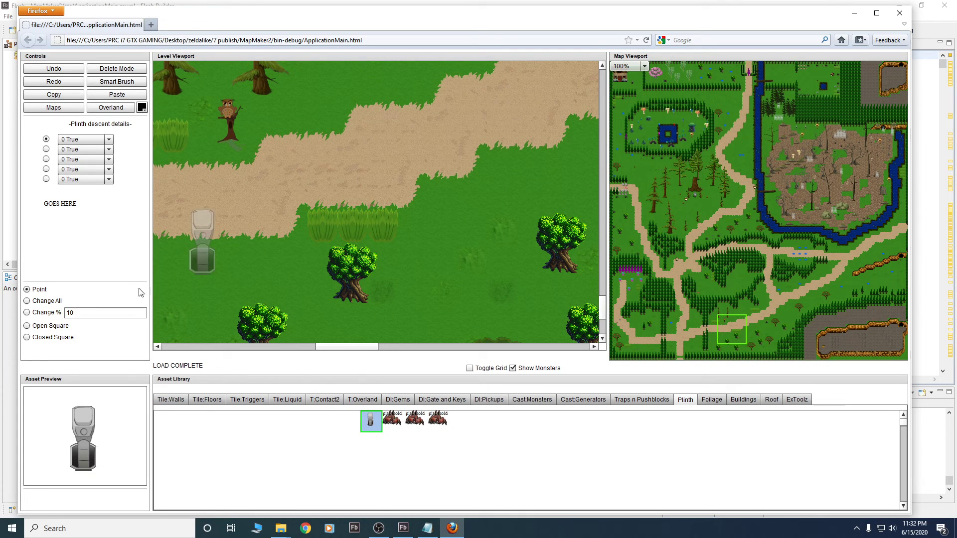
pyautogui.press('Escape')
pyautogui.click(532, 399)
pyautogui.click(302, 442)
pyautogui.press('Escape')
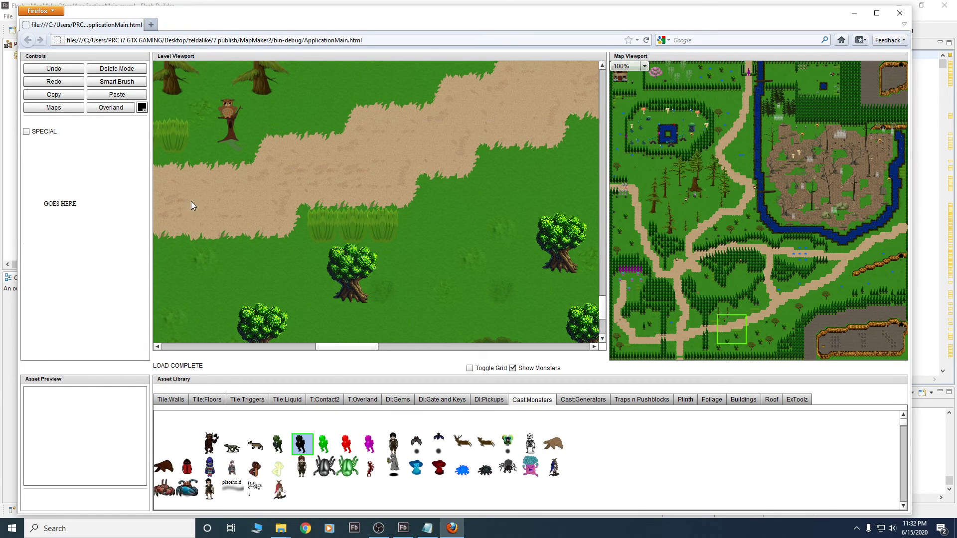
# Place two vertical hedge wall tiles, one at the tall grass clumps and one beside the leafy tree below the path
pyautogui.click(171, 399)
pyautogui.click(178, 423)
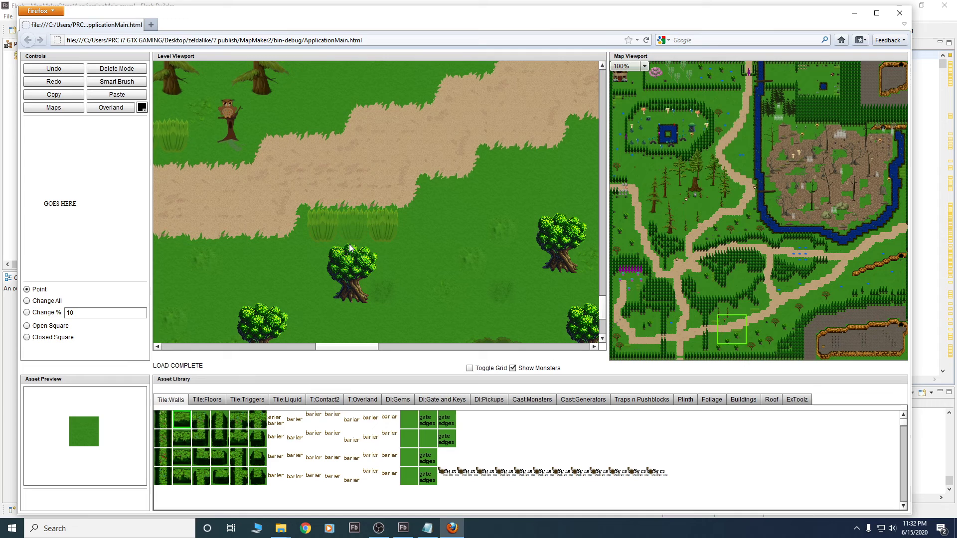
pyautogui.click(159, 422)
pyautogui.click(324, 224)
pyautogui.click(252, 248)
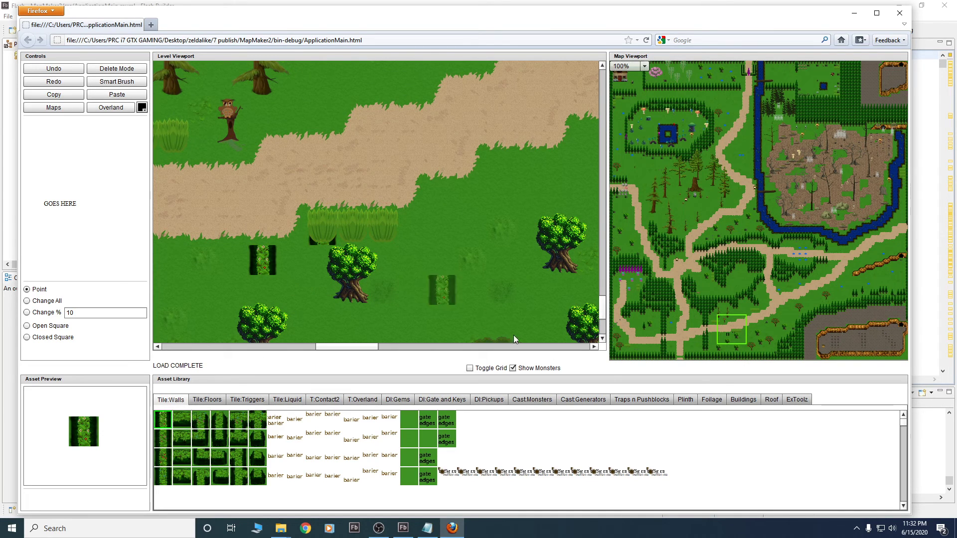
# Place a grey plinth on the grass at the path's lower edge, between the tall grass and the eastern leafy tree
pyautogui.click(626, 399)
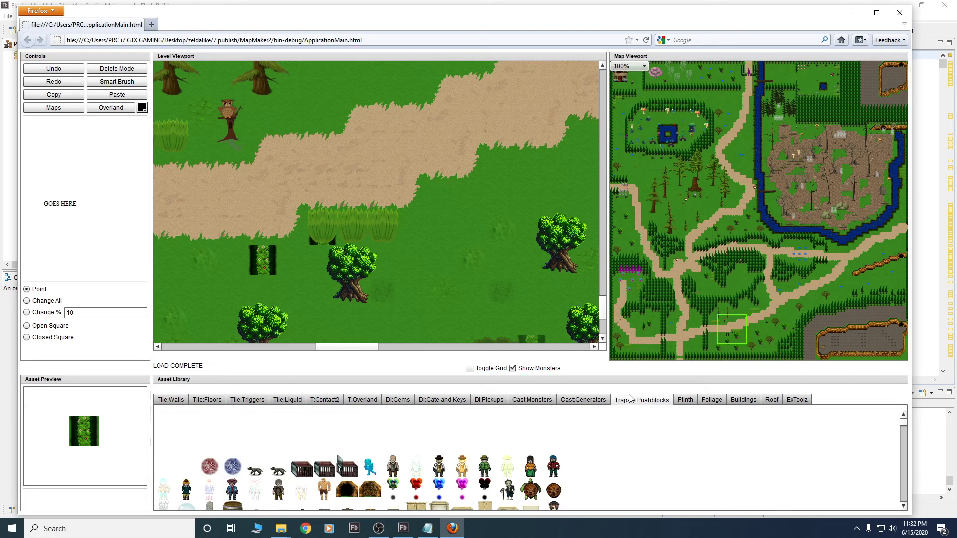
pyautogui.click(683, 401)
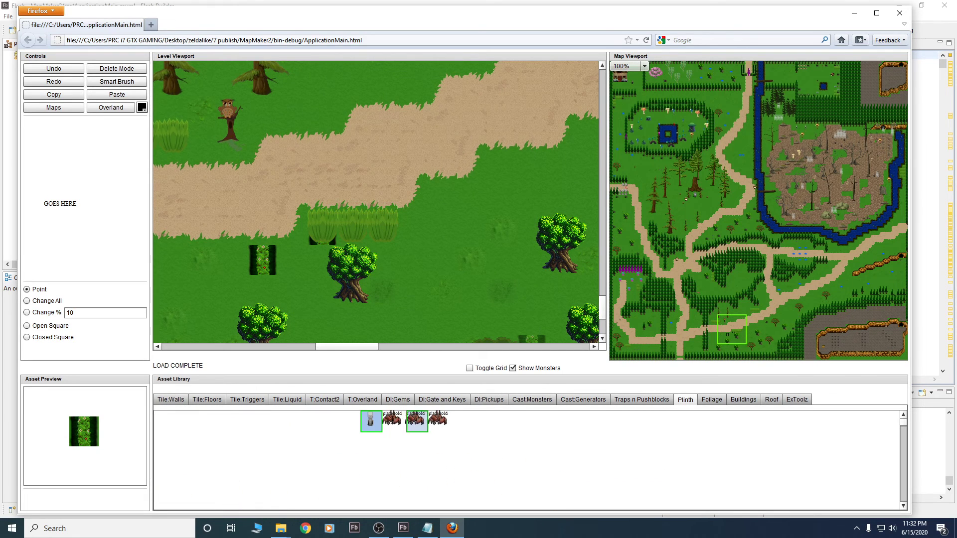
pyautogui.click(392, 420)
pyautogui.click(371, 423)
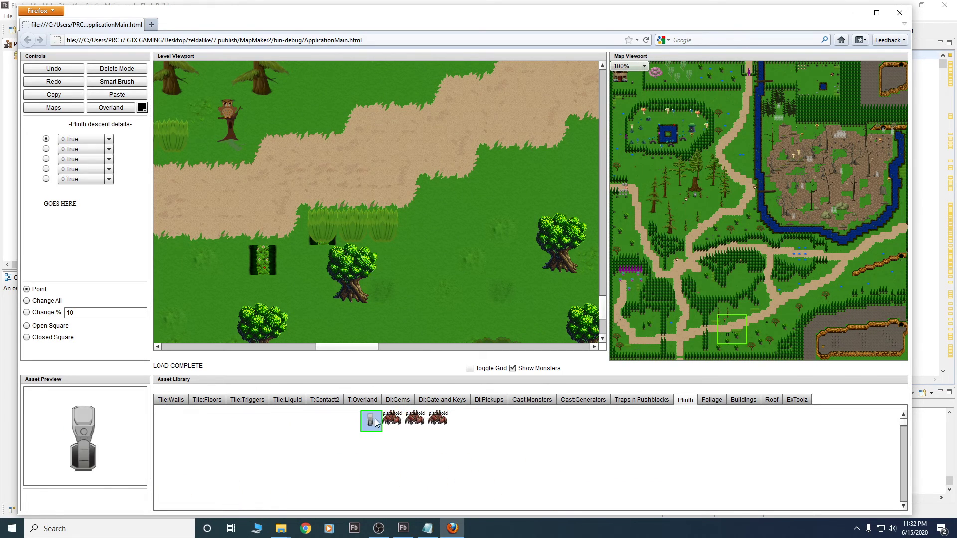
pyautogui.click(444, 234)
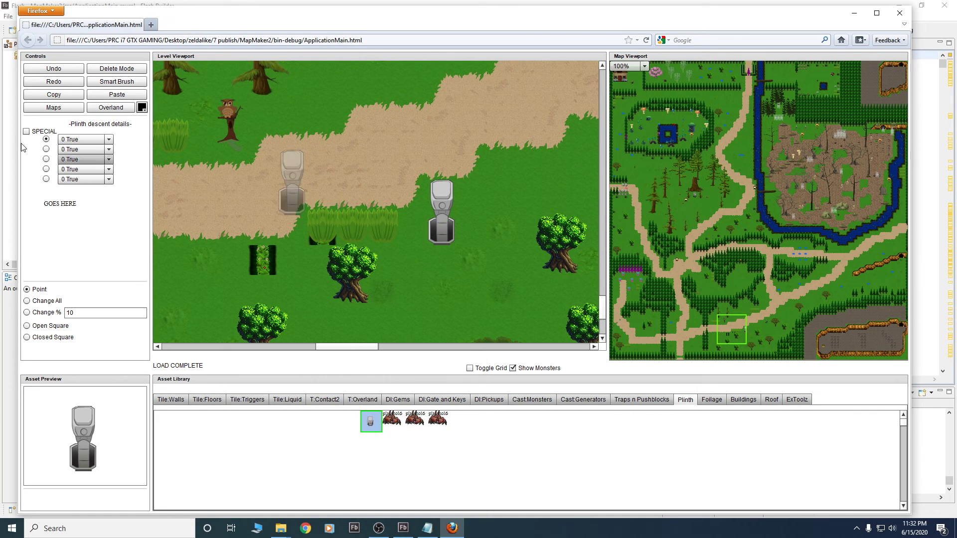
# Examine the plinth's Special option and the slots and condition lists of its descent details, ending on the first slot
pyautogui.click(27, 132)
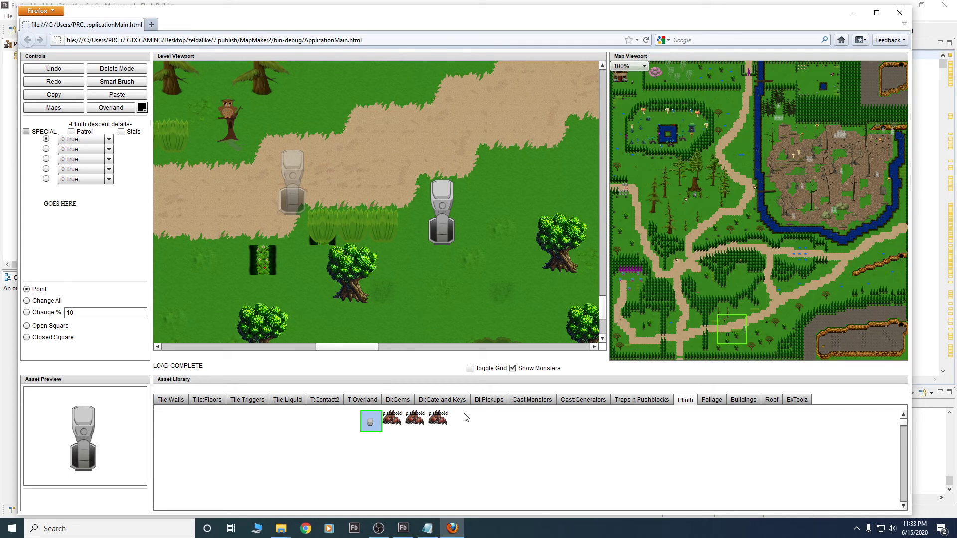
pyautogui.click(83, 140)
pyautogui.click(70, 148)
pyautogui.click(94, 141)
pyautogui.click(97, 144)
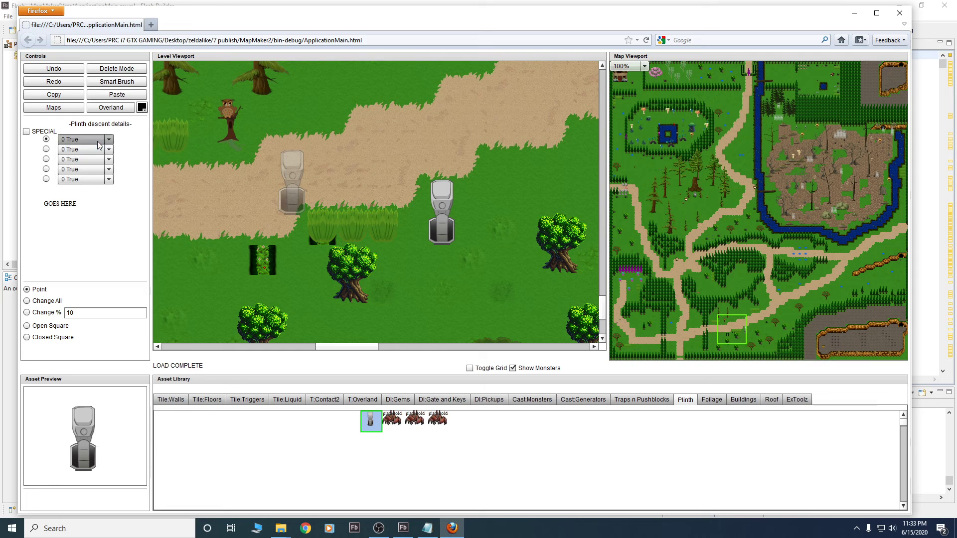
pyautogui.click(98, 147)
pyautogui.click(108, 140)
pyautogui.click(108, 140)
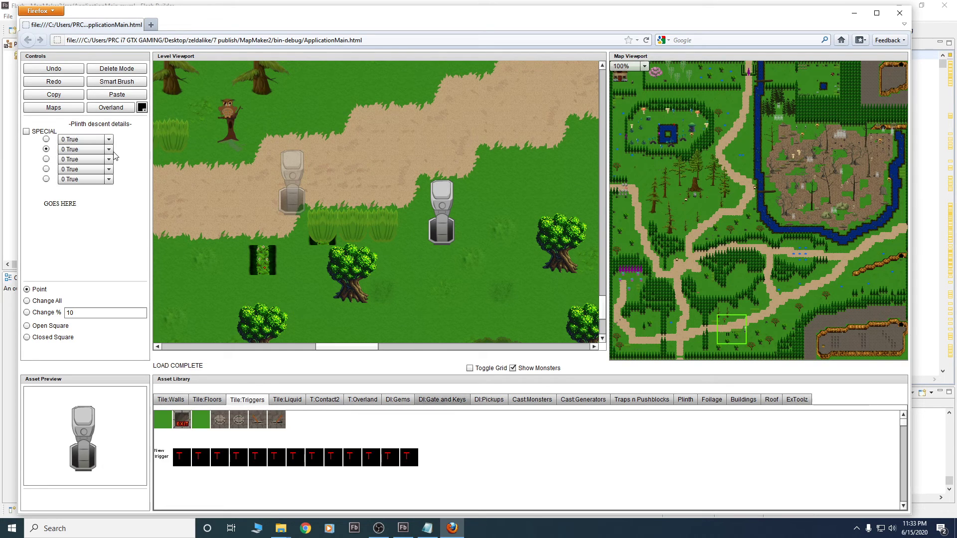
pyautogui.click(47, 140)
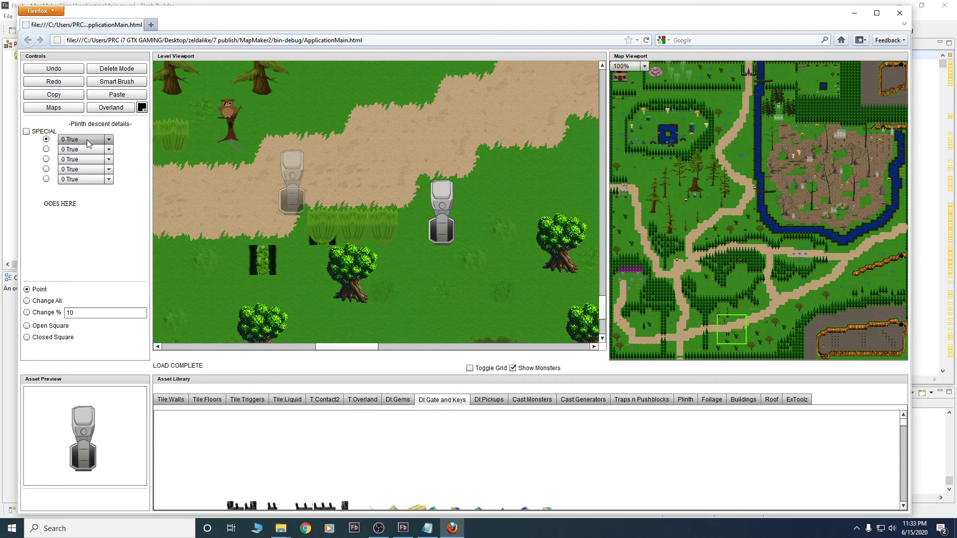
pyautogui.click(92, 140)
pyautogui.moveTo(110, 163); pyautogui.dragTo(65, 244)
pyautogui.click(66, 245)
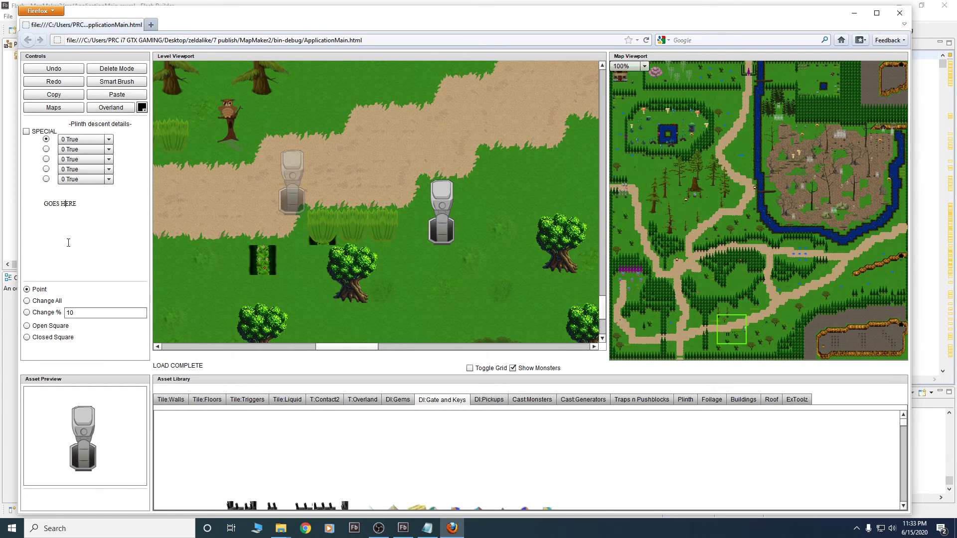
# Look over the forest path and river, and open the overland grid at its cluster of map names
pyautogui.click(731, 192)
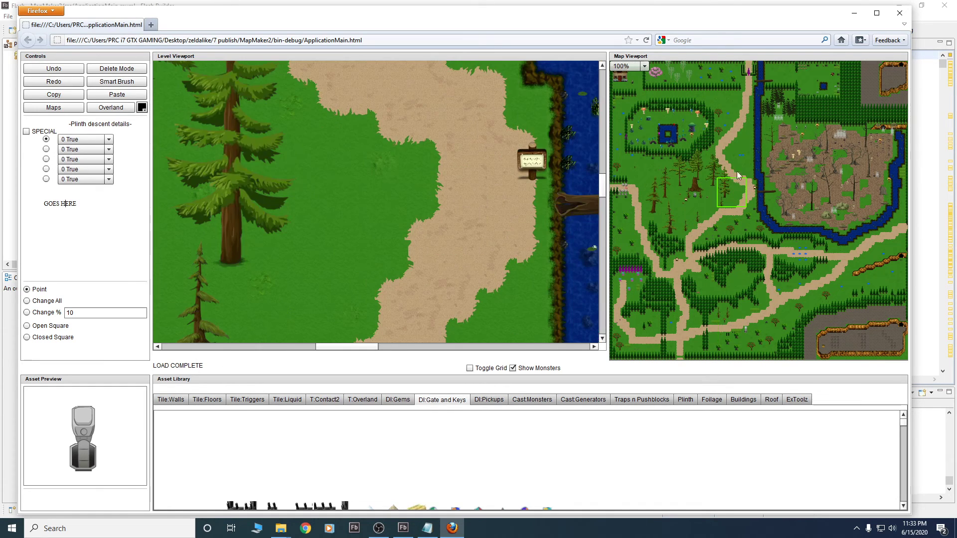
pyautogui.moveTo(699, 140); pyautogui.dragTo(754, 158)
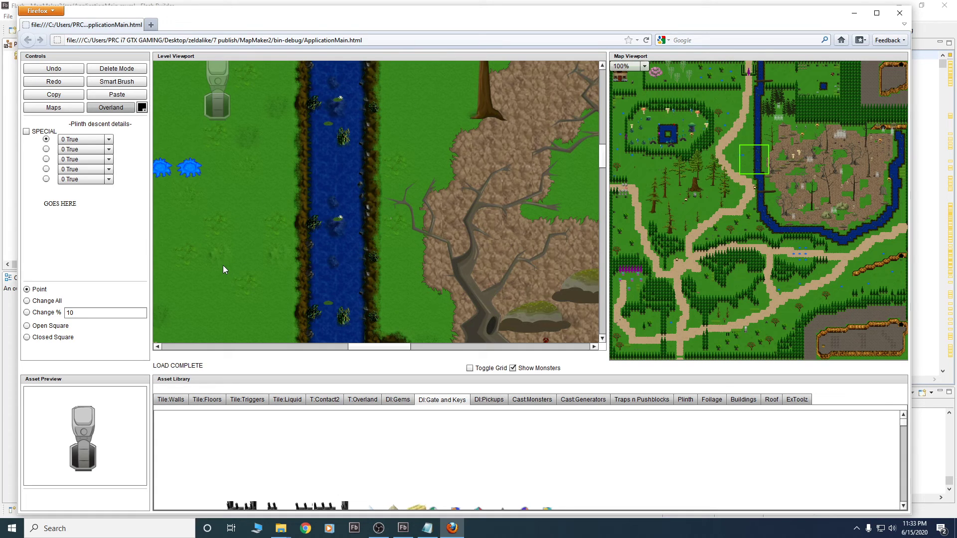
pyautogui.click(54, 107)
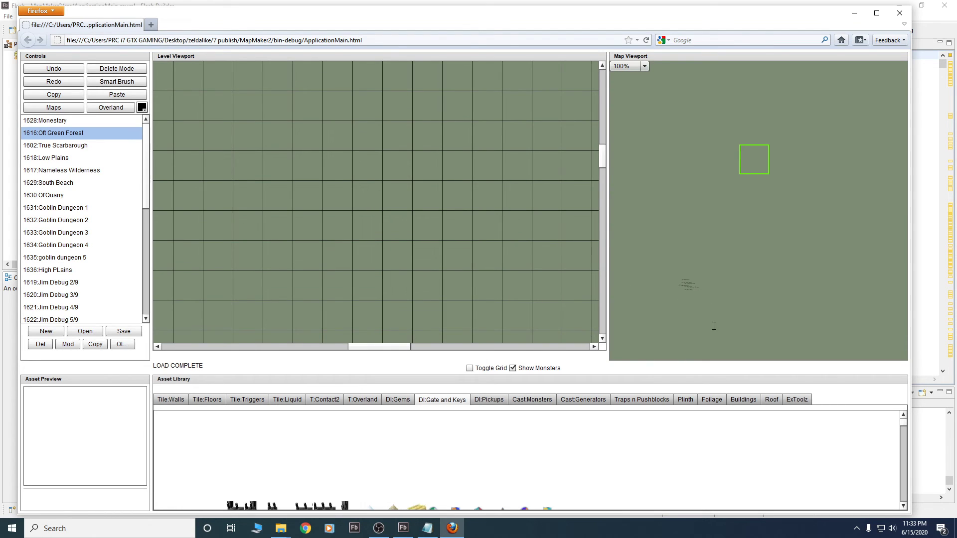
pyautogui.click(689, 282)
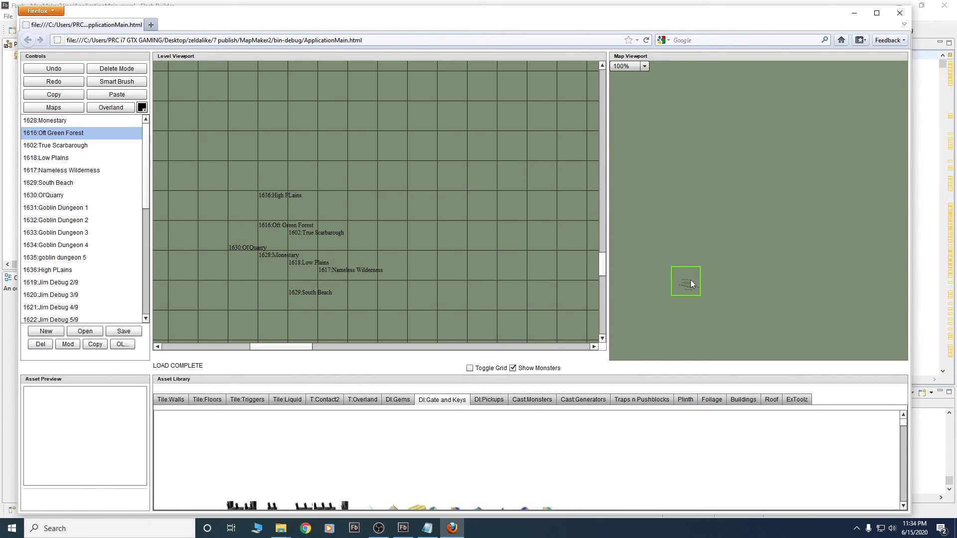
pyautogui.click(690, 279)
pyautogui.click(687, 282)
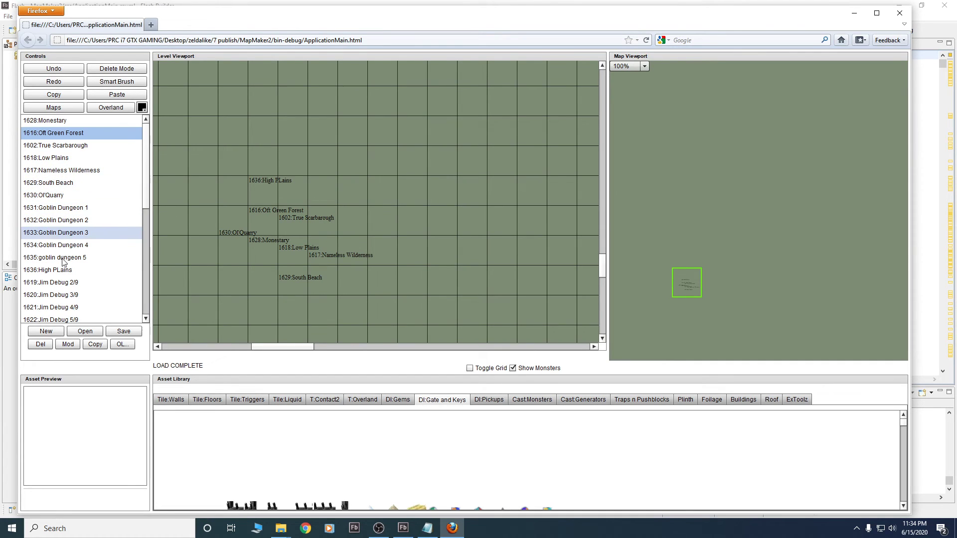
# Place Goblin Dungeon 4 above High PLains and Goblin Dungeon 3 above that on the overland grid, and select Goblin Dungeon 2
pyautogui.moveTo(85, 245); pyautogui.dragTo(271, 163)
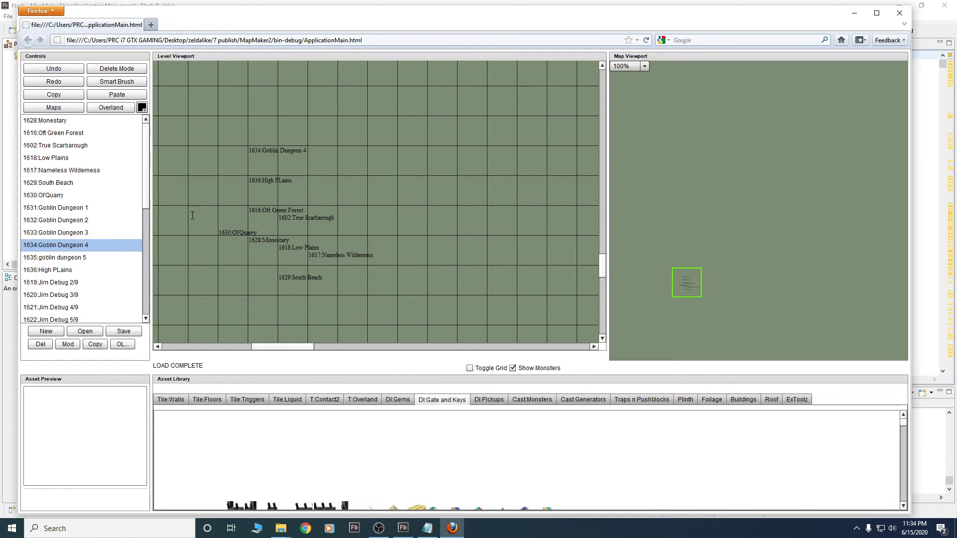
pyautogui.click(43, 233)
pyautogui.click(253, 122)
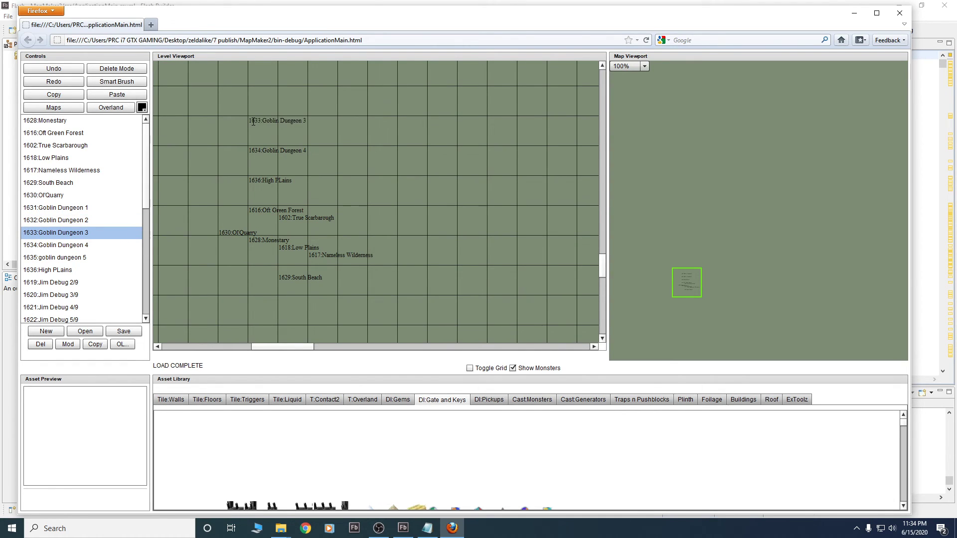
pyautogui.click(74, 220)
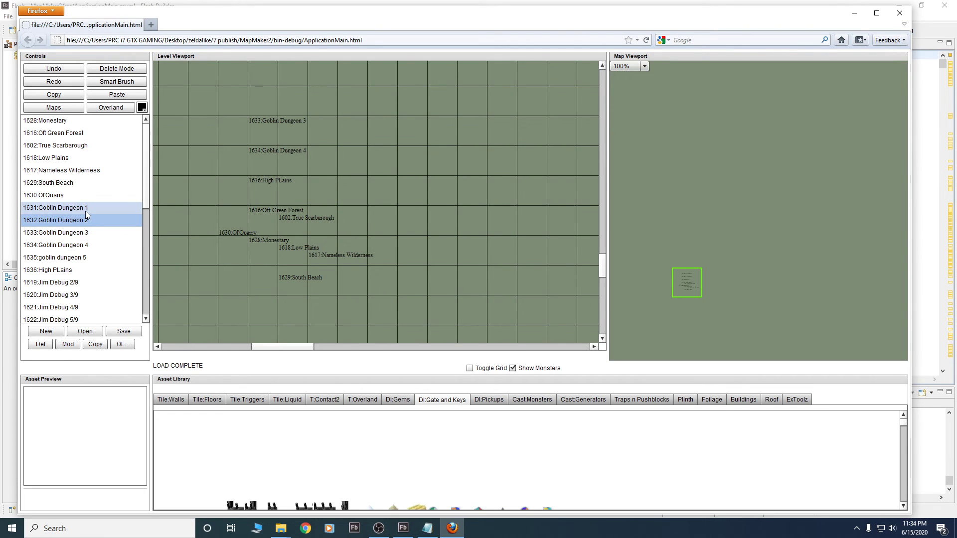
pyautogui.click(61, 109)
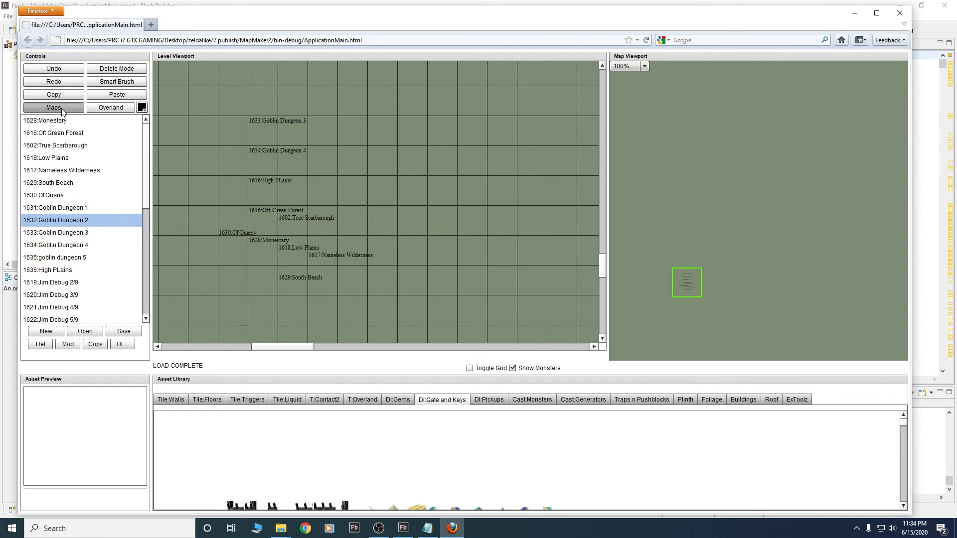
# Restart MapMaker2 from Flash Builder and load the wizzy and overland data files
pyautogui.click(898, 13)
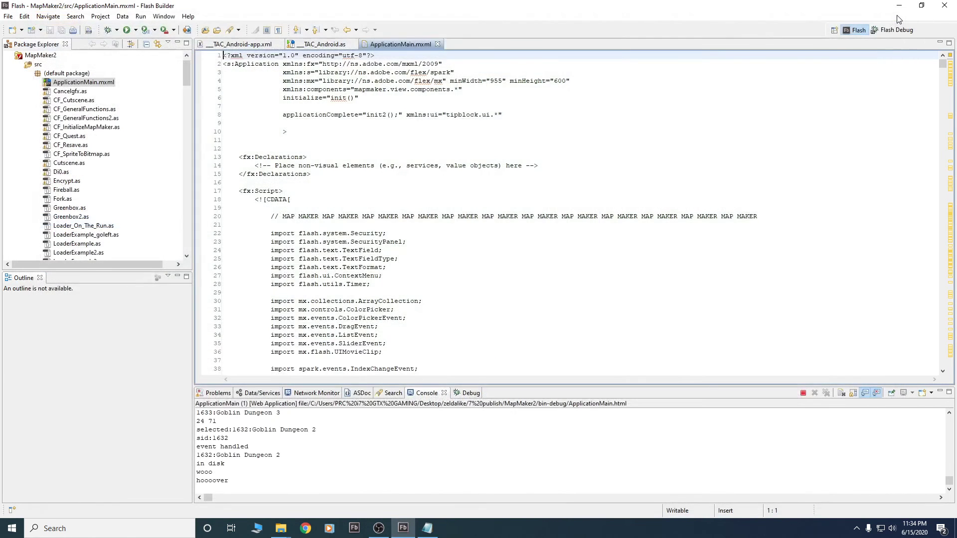
pyautogui.click(451, 108)
pyautogui.hotkey('ctrl', 'F11')
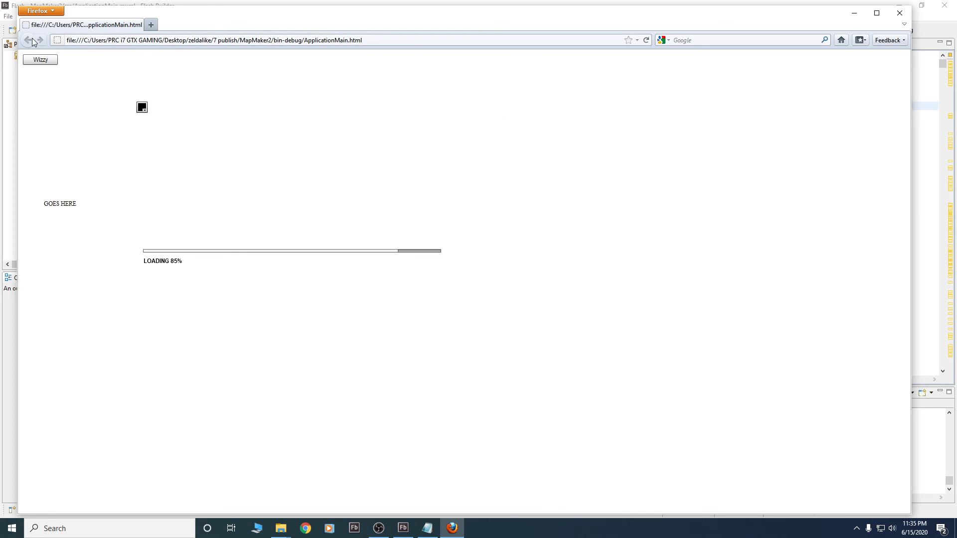
pyautogui.click(46, 61)
pyautogui.doubleClick(111, 55)
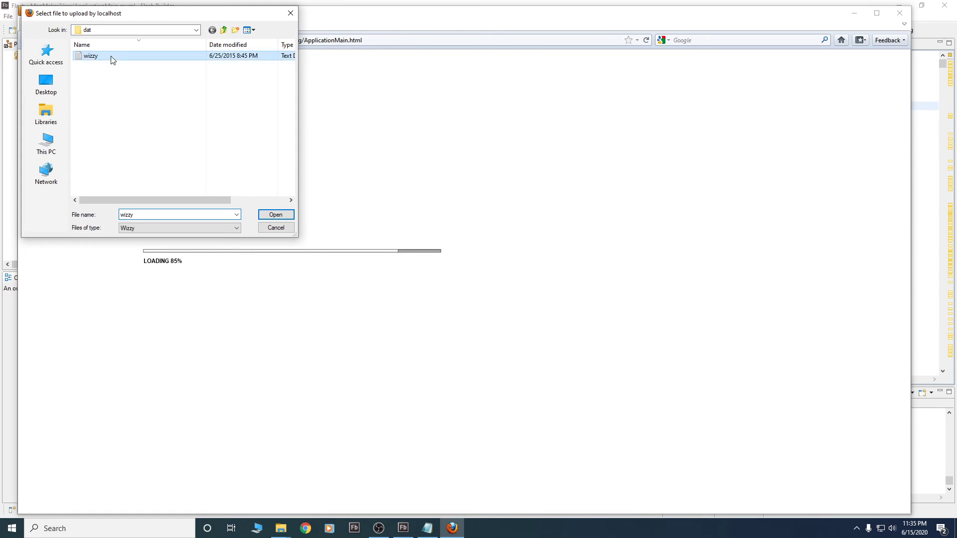
pyautogui.click(52, 60)
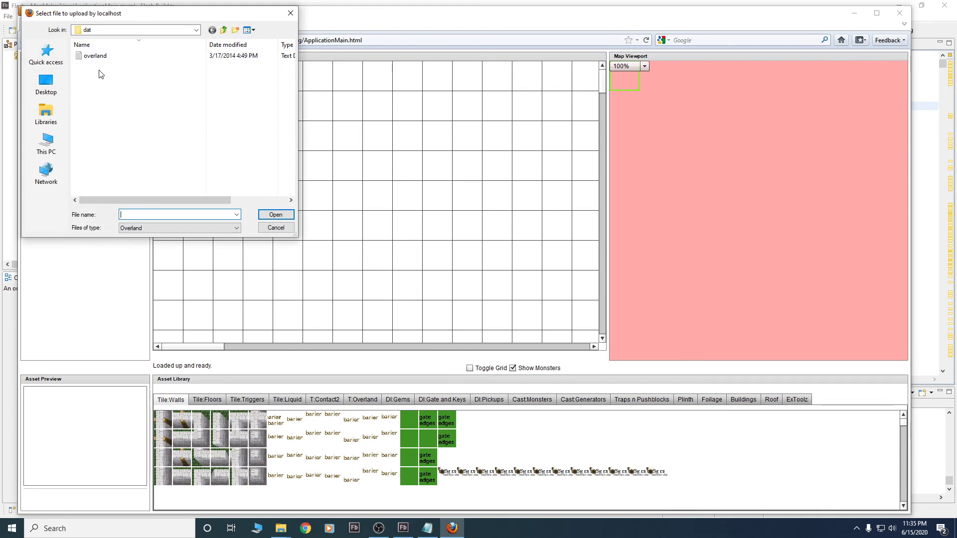
pyautogui.doubleClick(120, 58)
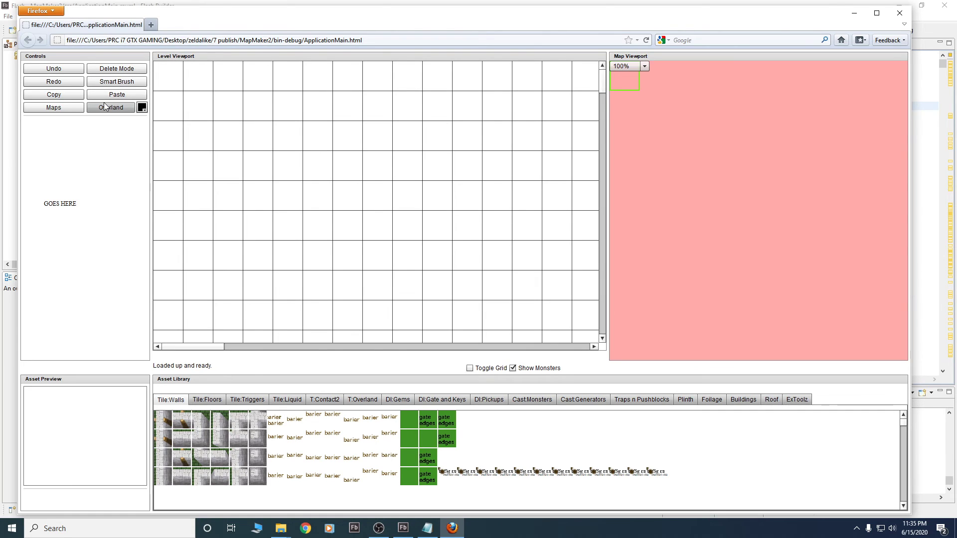
# Open the overland grid at the cluster of map names and place Goblin Dungeon 1 in the cell above High PLains
pyautogui.click(104, 107)
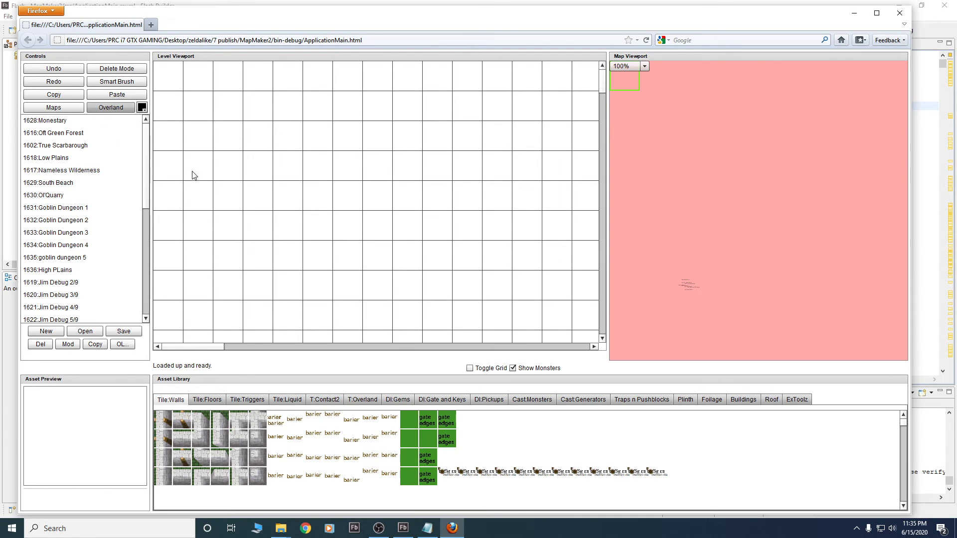
pyautogui.click(689, 288)
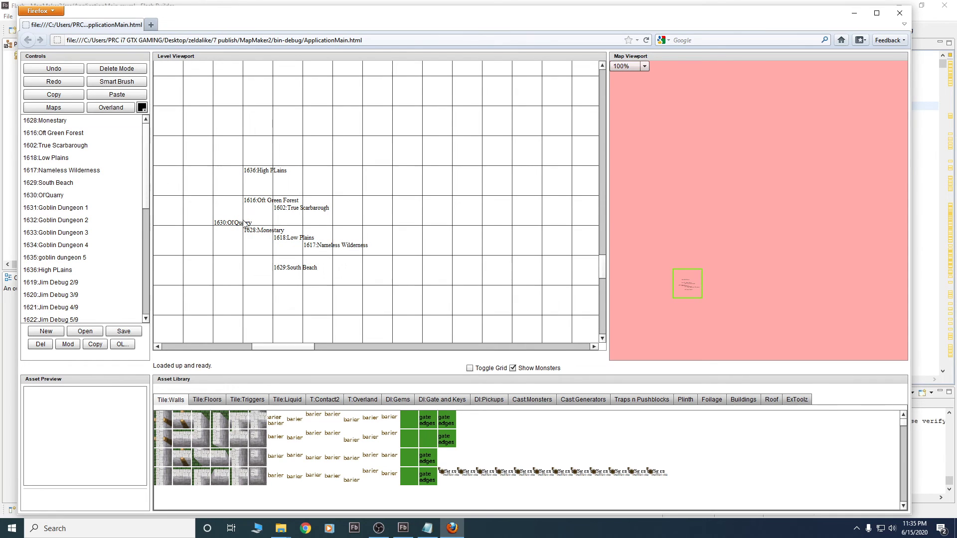
pyautogui.click(244, 218)
pyautogui.moveTo(92, 214); pyautogui.dragTo(239, 122)
# Try to save over the Goblin Dungeon 1 map while the overland grid is open, and cancel the overwrite
pyautogui.click(125, 331)
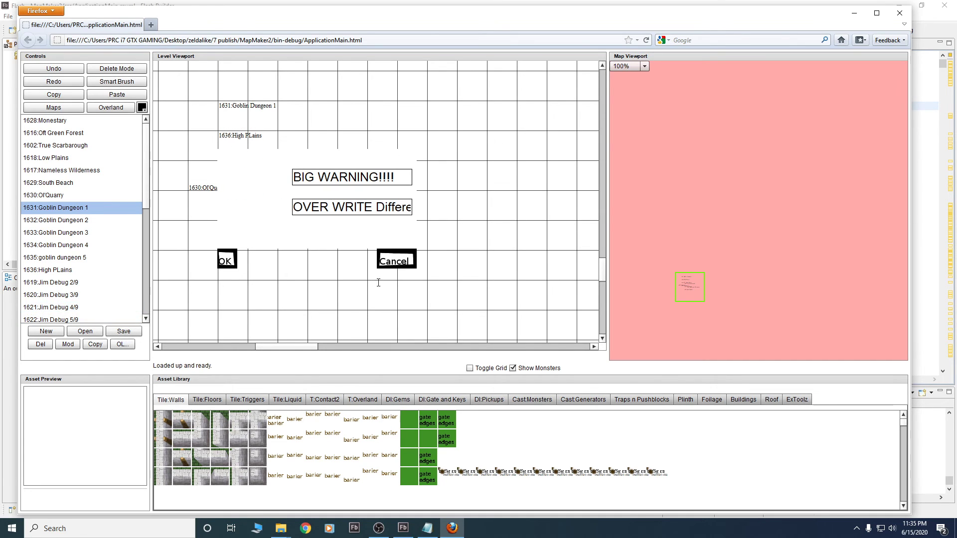
pyautogui.click(408, 266)
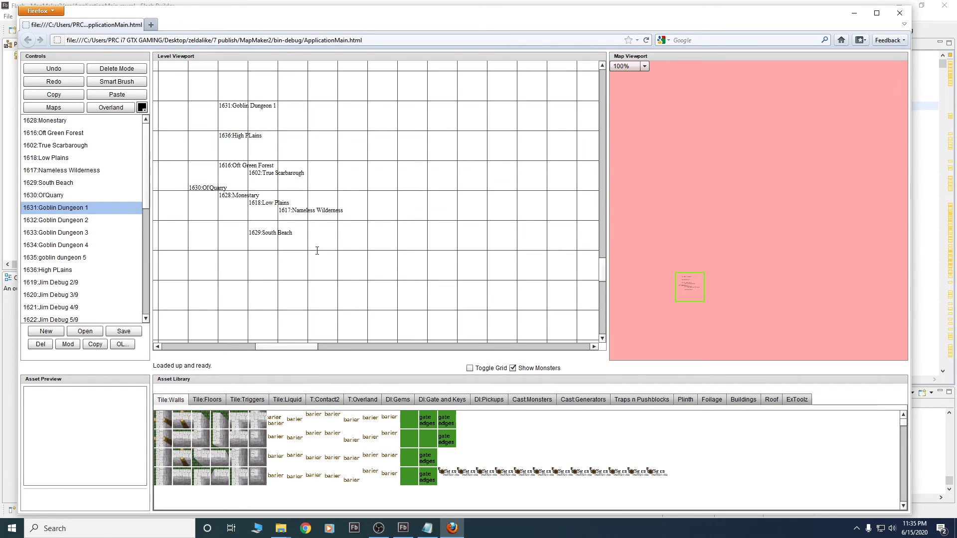
pyautogui.click(118, 332)
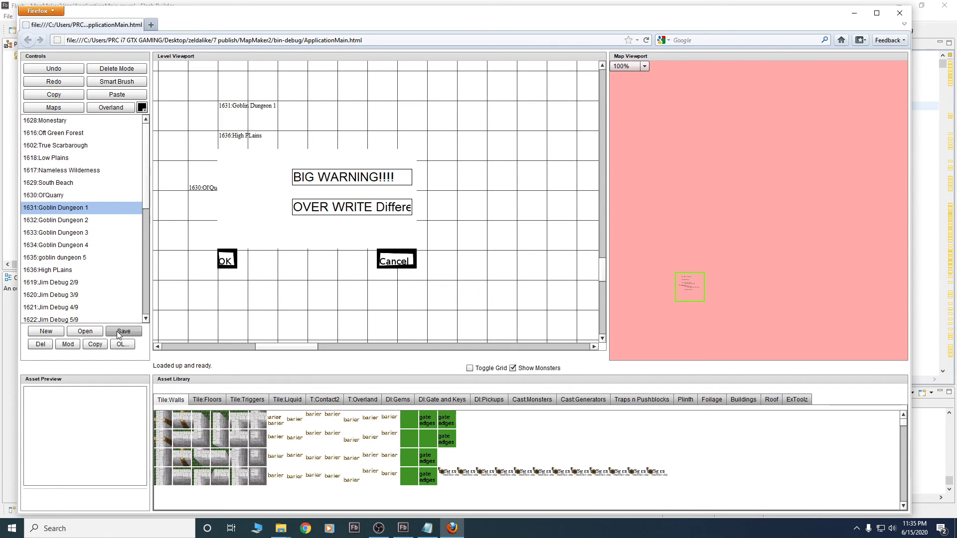
# Move South Beach above Low Plains in the map list, cancel the overwrite, and open Goblin Dungeon 1 from 1631.dat
pyautogui.click(56, 207)
pyautogui.moveTo(140, 183); pyautogui.dragTo(90, 152)
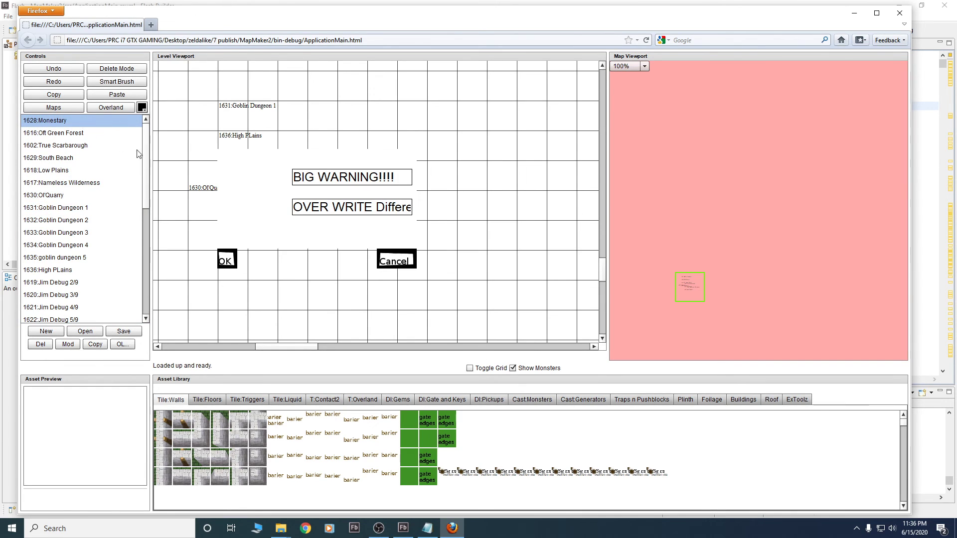
pyautogui.click(395, 261)
pyautogui.click(85, 331)
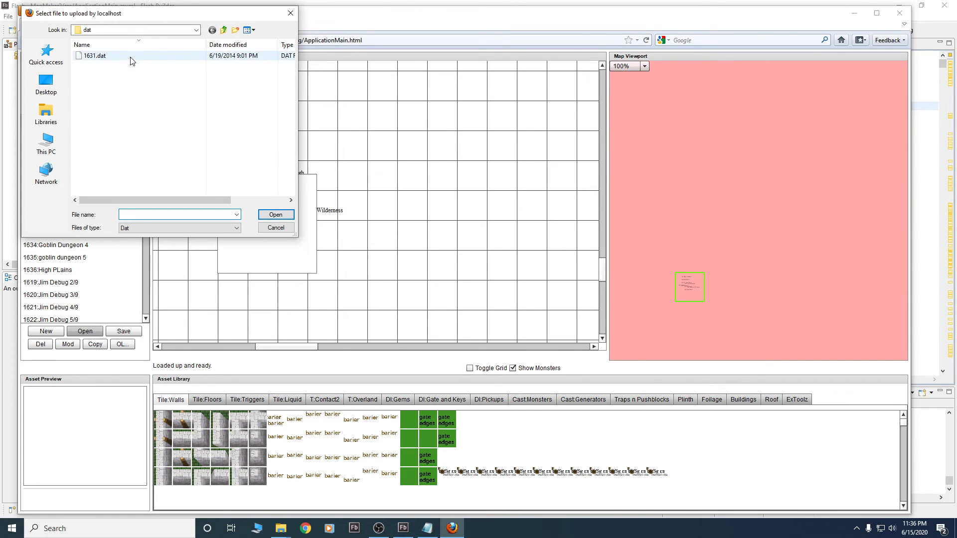
pyautogui.doubleClick(94, 56)
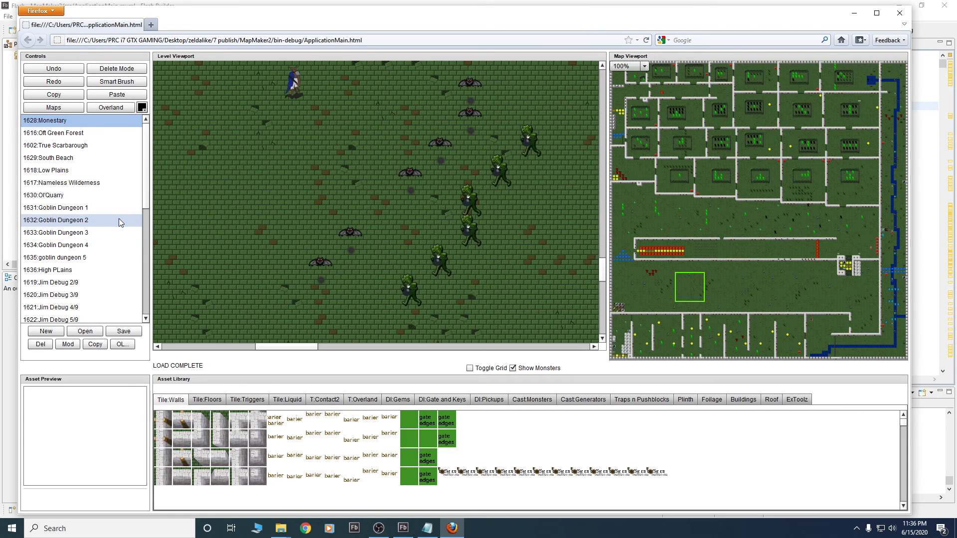
# Try to save the open Goblin Dungeon 1 map over Goblin Dungeon 2 and over Goblin Dungeon 3, cancelling each overwrite
pyautogui.click(119, 219)
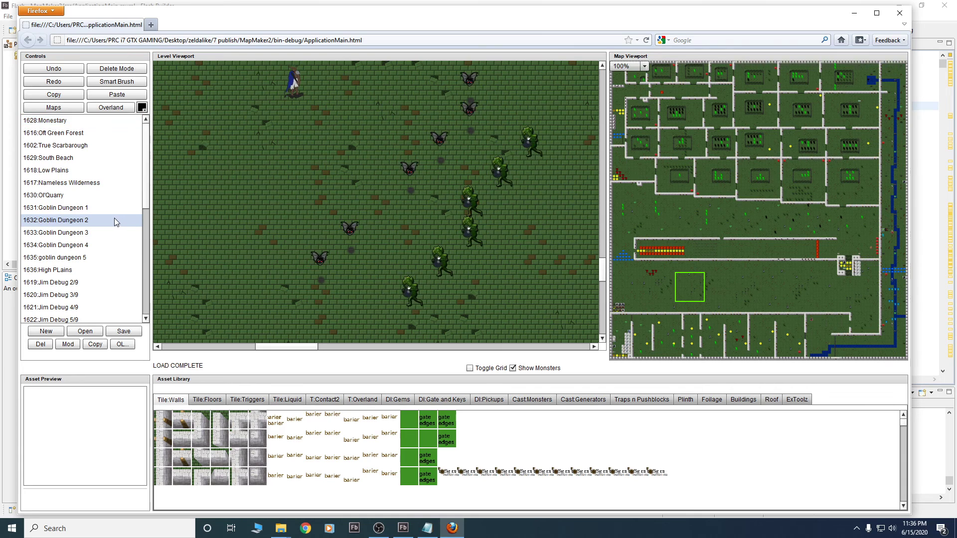
pyautogui.click(119, 330)
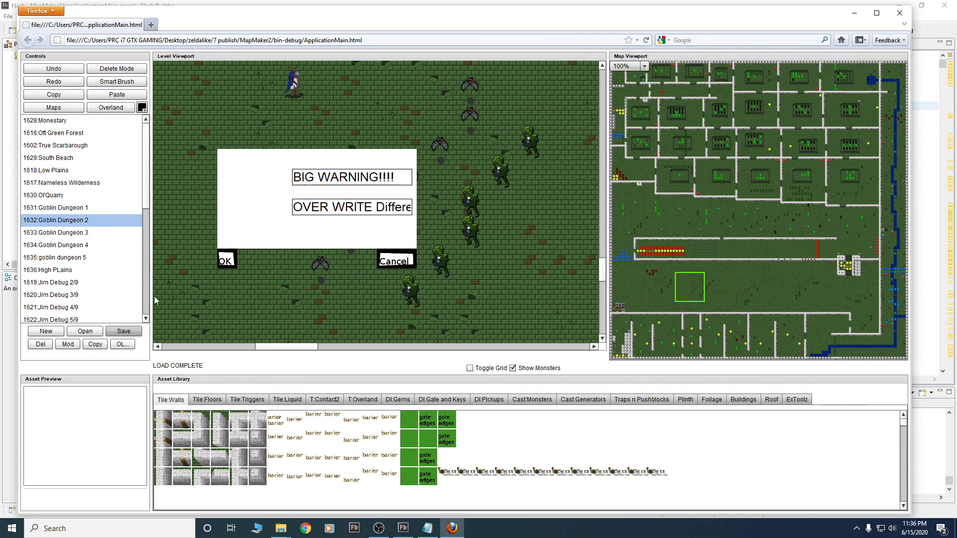
pyautogui.click(389, 259)
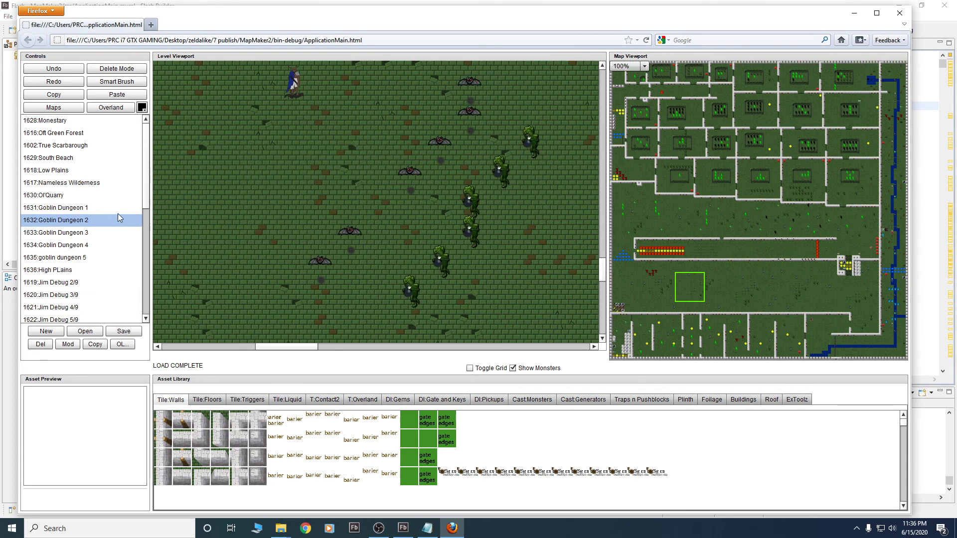
pyautogui.click(74, 234)
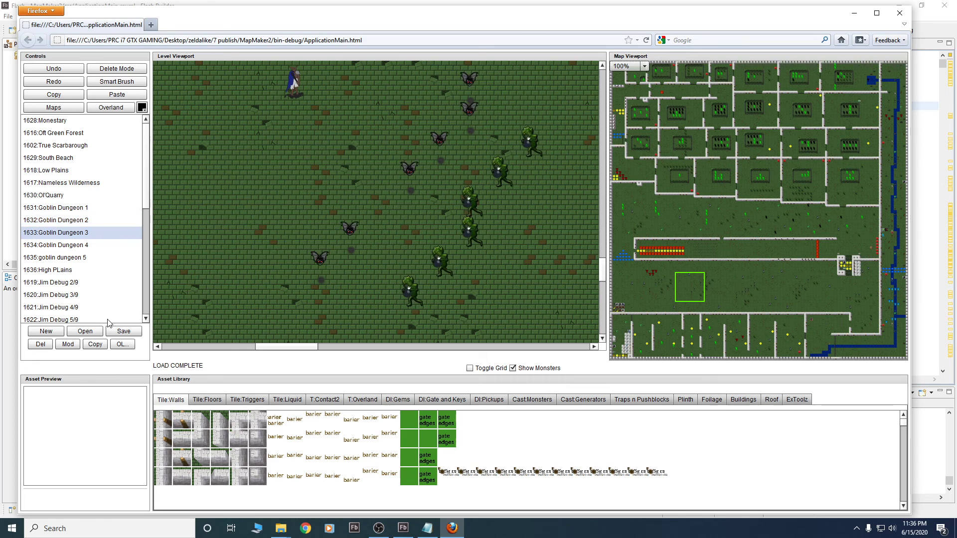
pyautogui.click(129, 335)
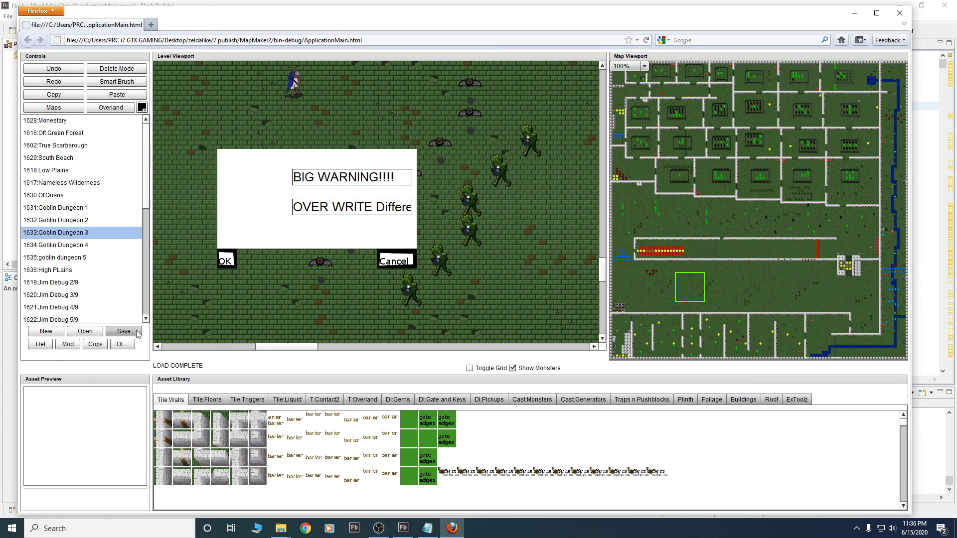
pyautogui.click(409, 259)
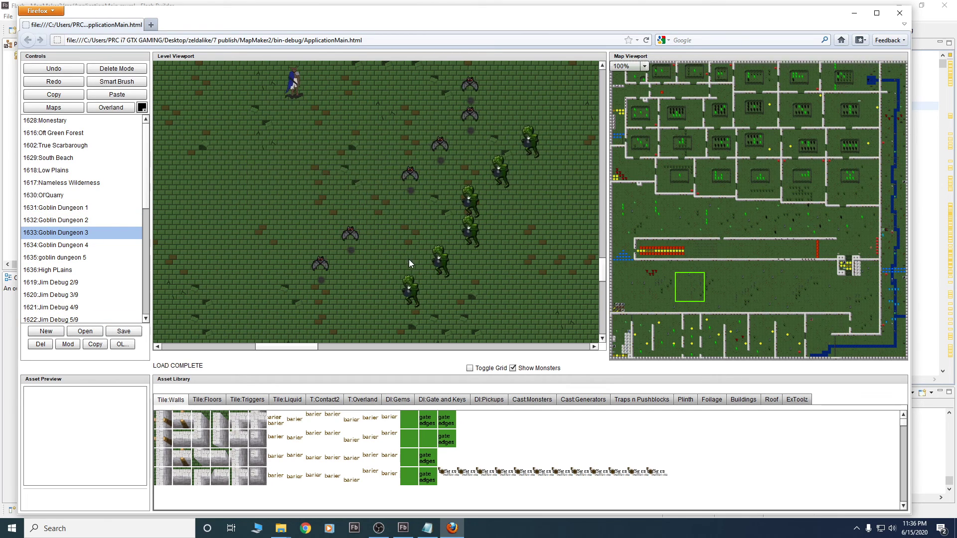
# Start saving Goblin Dungeon 1 as 1631 and cancel, and try saving it over Goblin Dungeon 2 again without overwriting
pyautogui.click(84, 247)
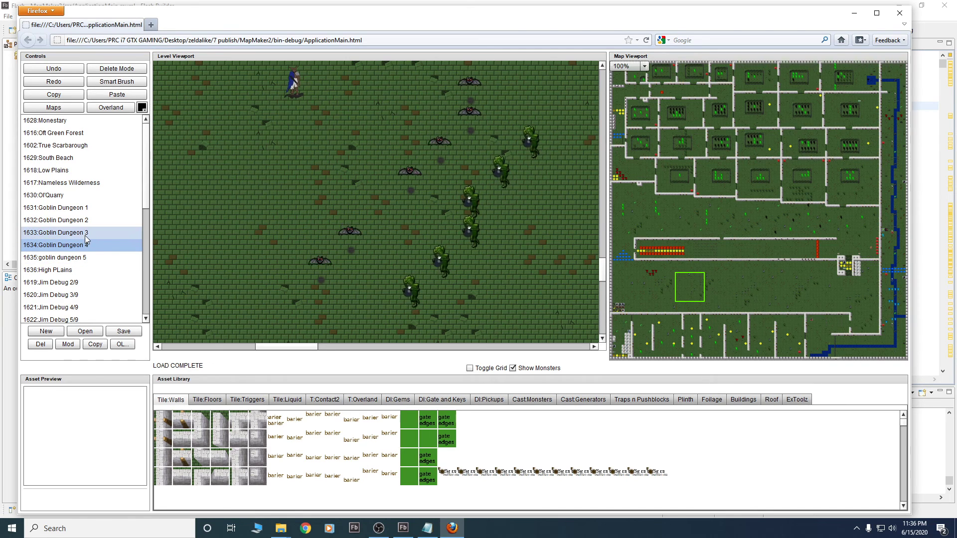
pyautogui.click(92, 208)
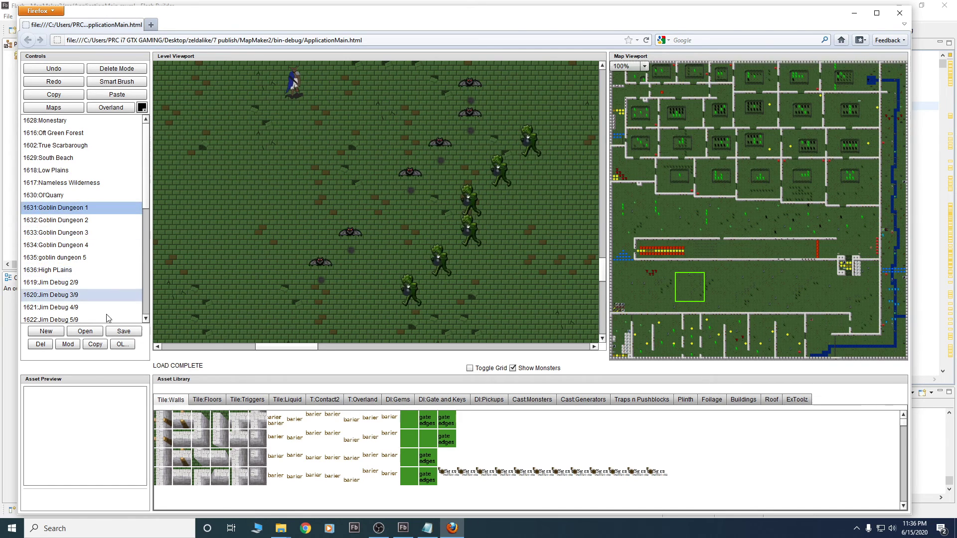
pyautogui.click(124, 332)
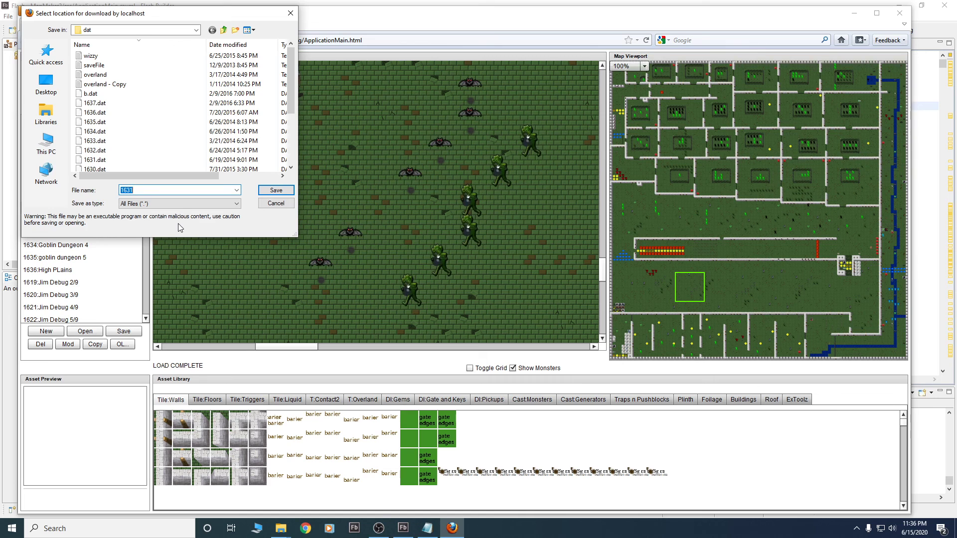
pyautogui.click(286, 207)
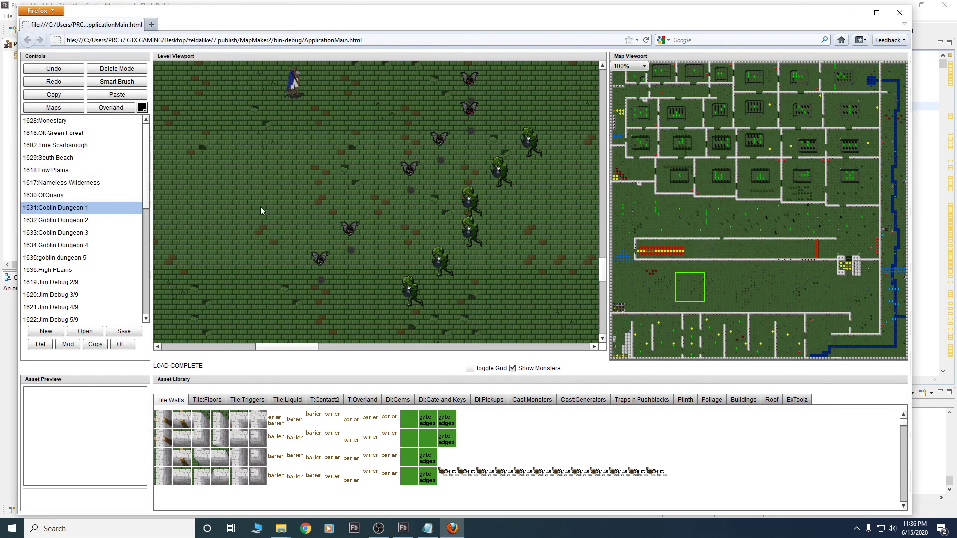
pyautogui.click(81, 220)
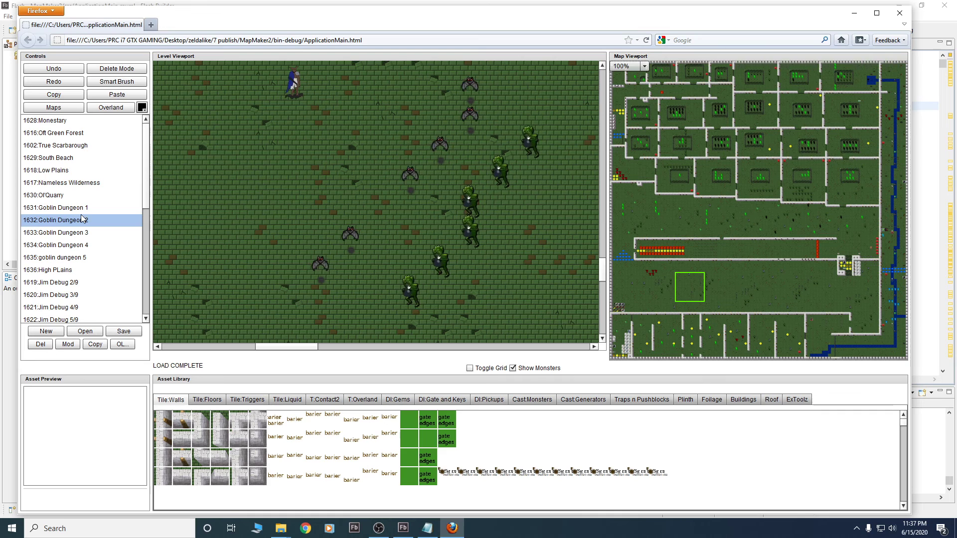
pyautogui.click(123, 332)
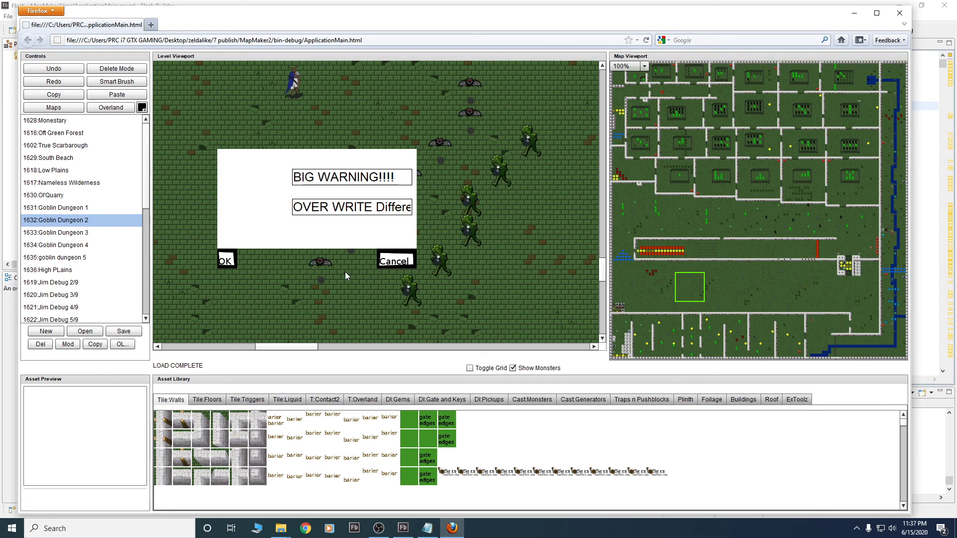
pyautogui.click(384, 258)
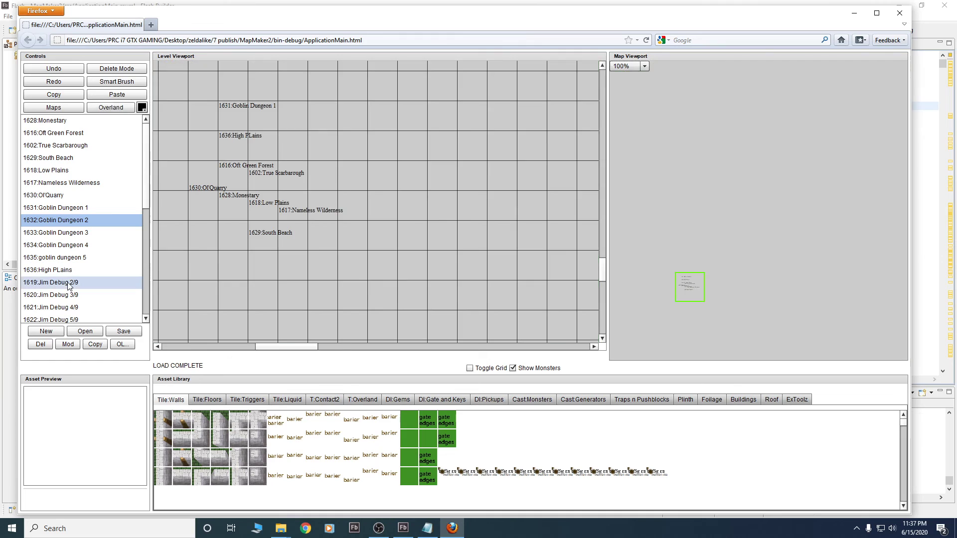
# Place Jim Debug 2/9 in the overland cell two above Oft Green Forest and save the layout over the existing overland file
pyautogui.click(67, 283)
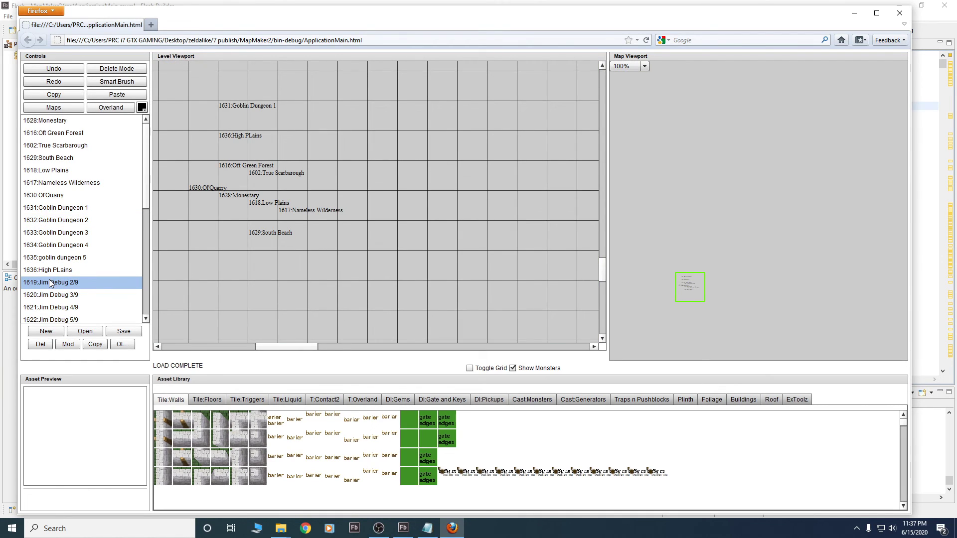
pyautogui.moveTo(50, 284); pyautogui.dragTo(233, 117)
pyautogui.click(122, 345)
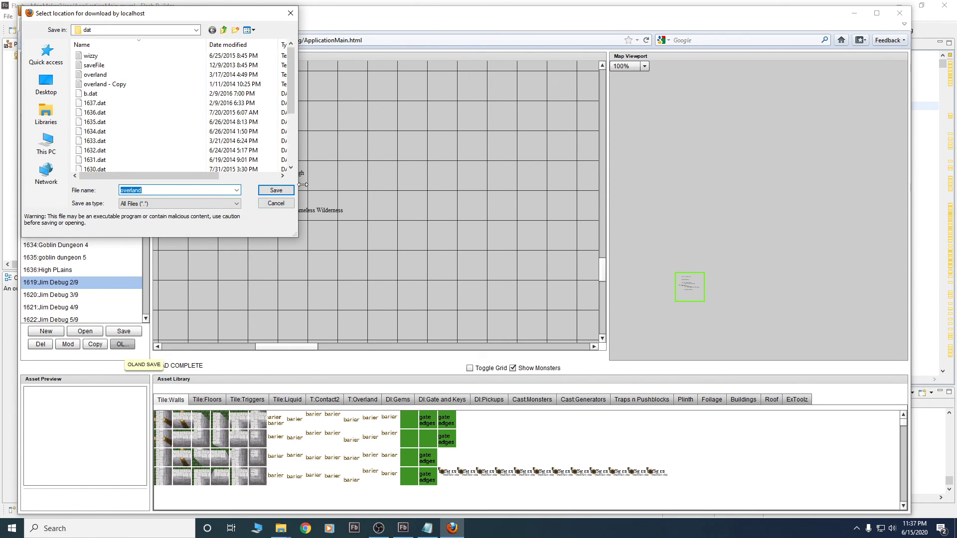
pyautogui.click(283, 190)
pyautogui.click(501, 267)
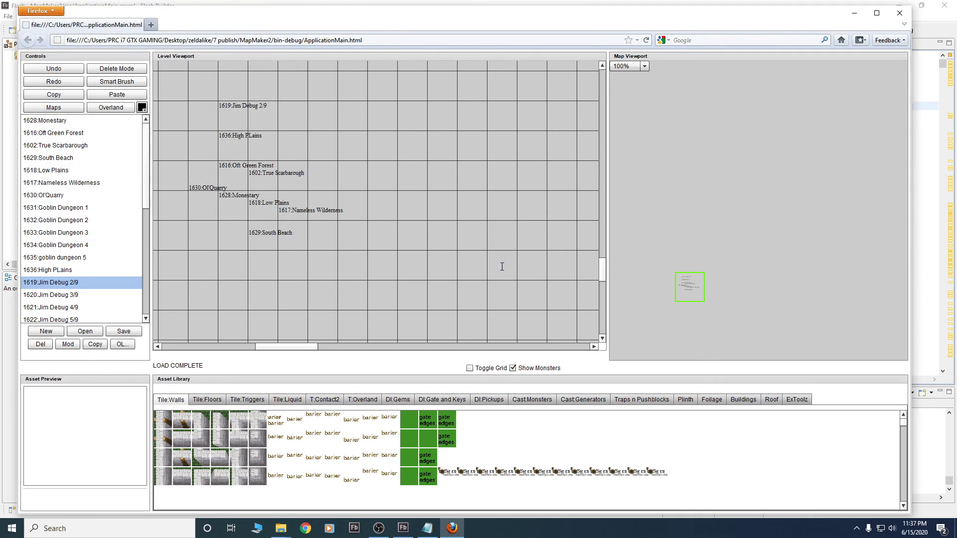
# Open the Jim Debug 2/9 map from 1619.dat and look over its lower wall and two characters
pyautogui.click(90, 332)
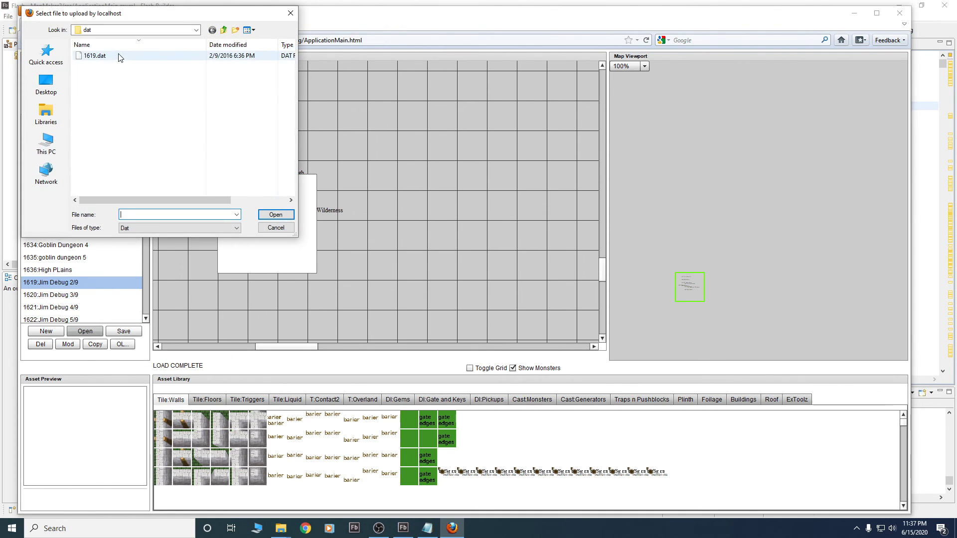
pyautogui.doubleClick(118, 56)
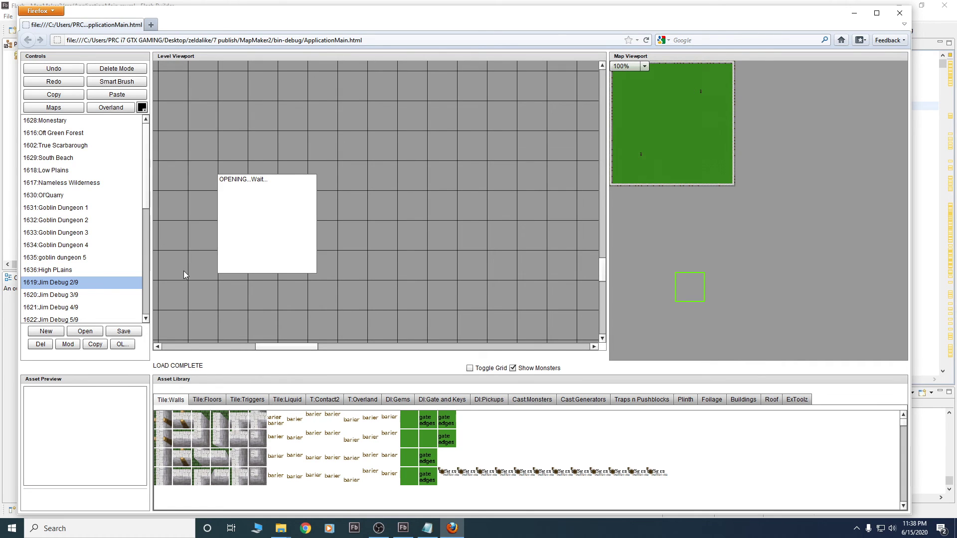
pyautogui.click(668, 182)
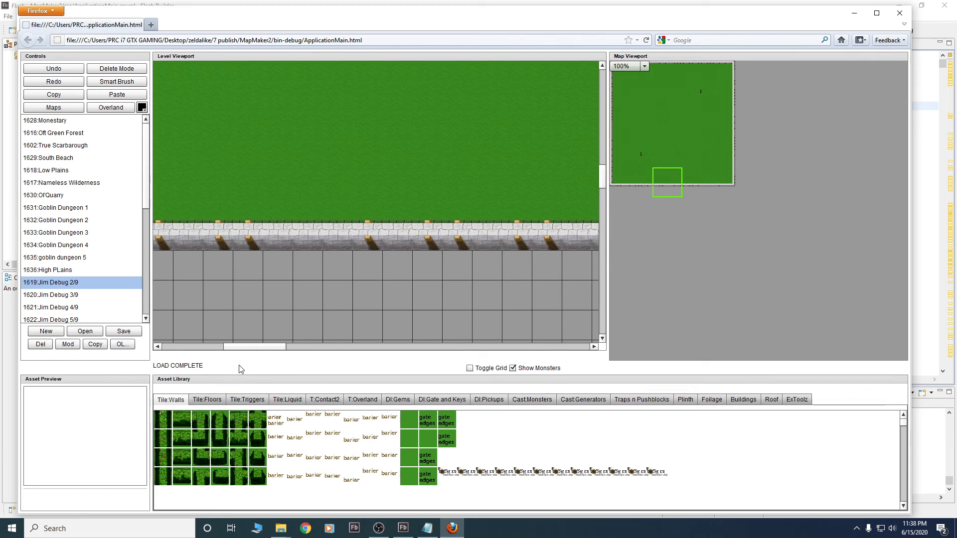
pyautogui.click(638, 159)
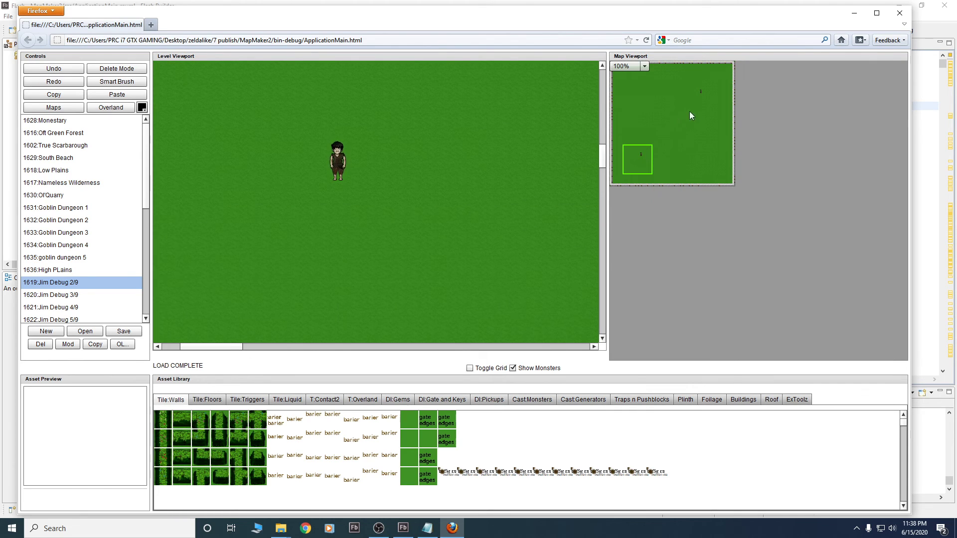
pyautogui.click(698, 94)
pyautogui.click(648, 127)
pyautogui.click(641, 157)
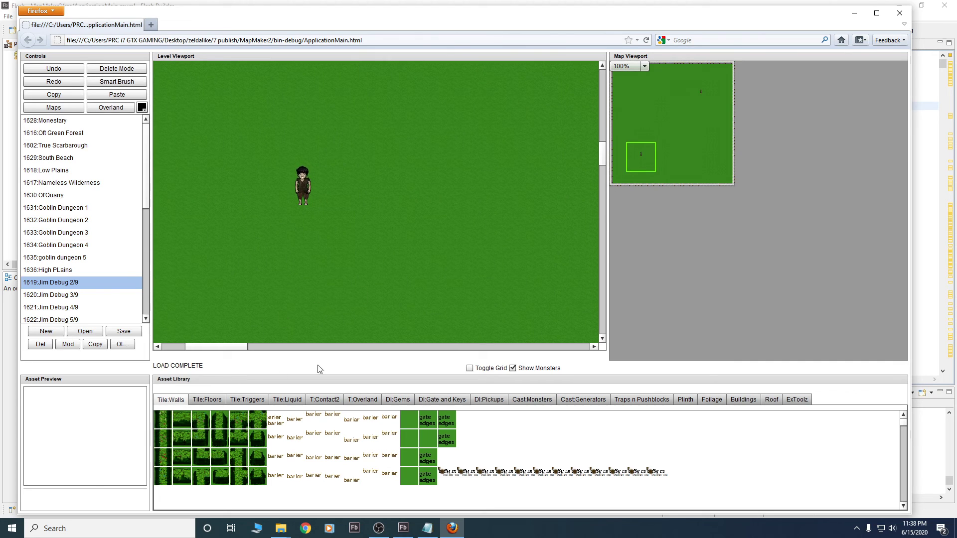
# Delete every wall tile matching one plain tile in the map's lower wall, using Delete Mode with Change All
pyautogui.click(663, 187)
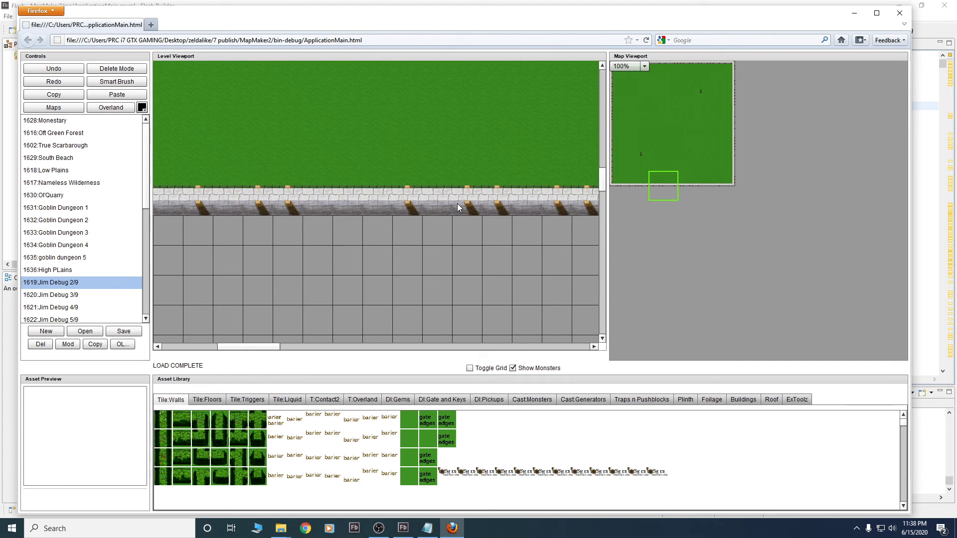
pyautogui.press('Delete')
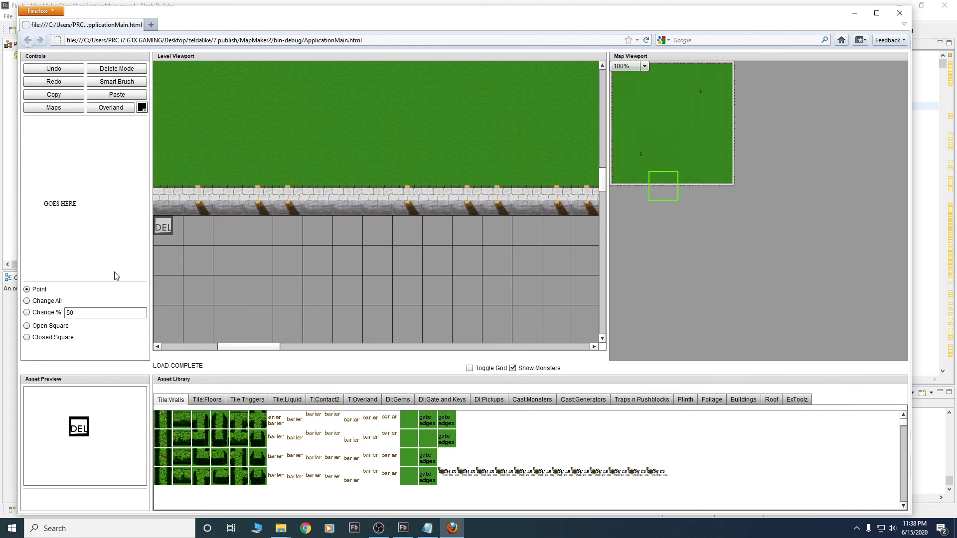
pyautogui.click(49, 301)
pyautogui.click(295, 202)
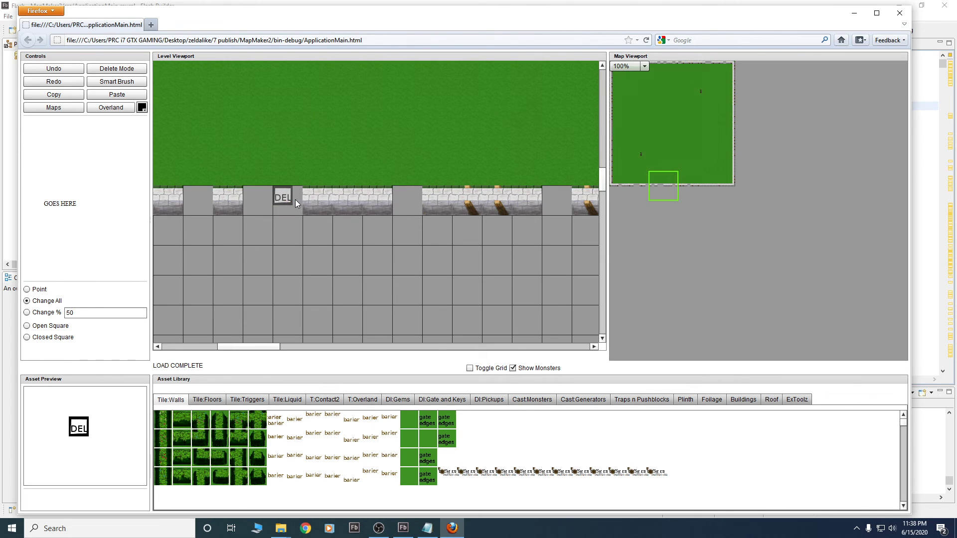
# Delete the whole wall border with an Open Square from the map's upper-left corner to its lower-right corner
pyautogui.click(631, 73)
pyautogui.click(622, 68)
pyautogui.click(617, 75)
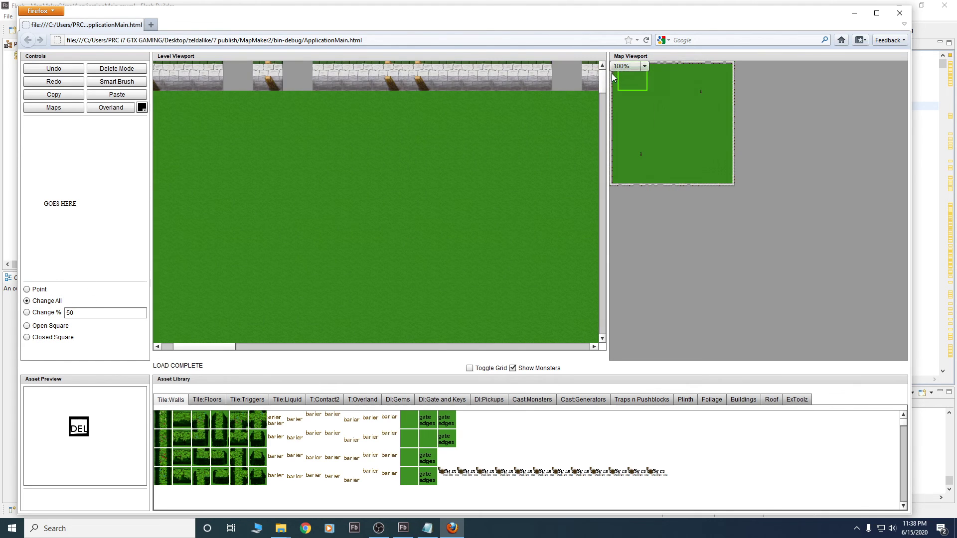
pyautogui.click(612, 73)
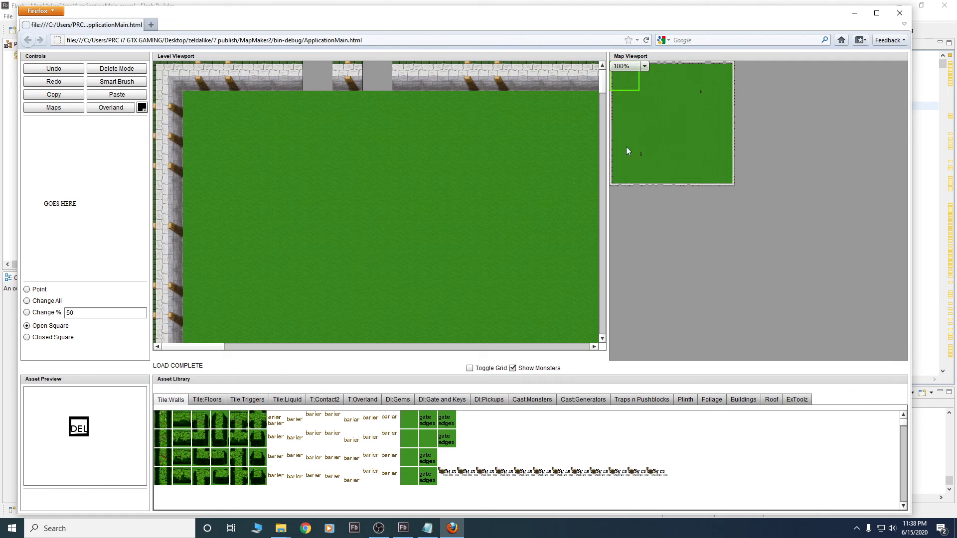
pyautogui.click(730, 186)
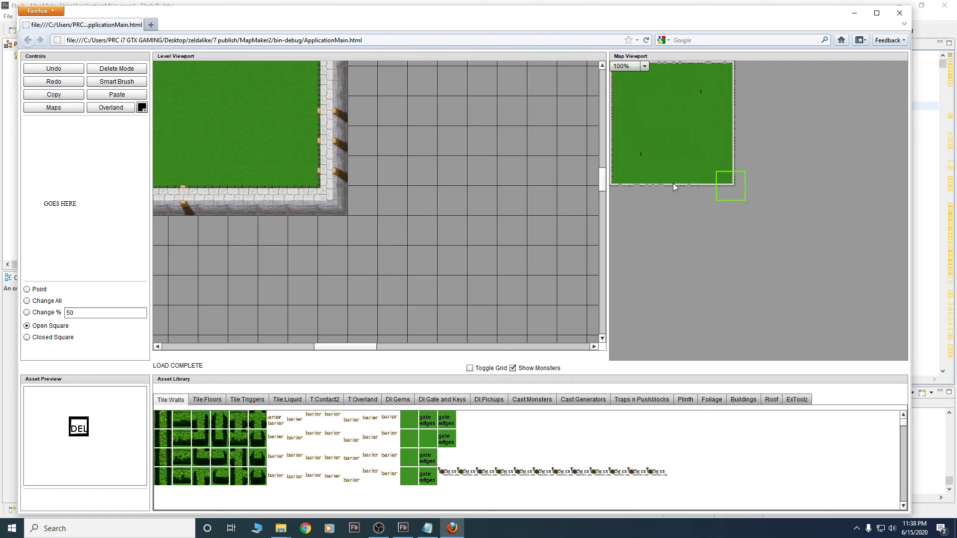
pyautogui.click(324, 196)
# Sample the grass tile and lay a grass Open Square around the map from its lower-right corner to its upper-left corner
pyautogui.rightClick(322, 193)
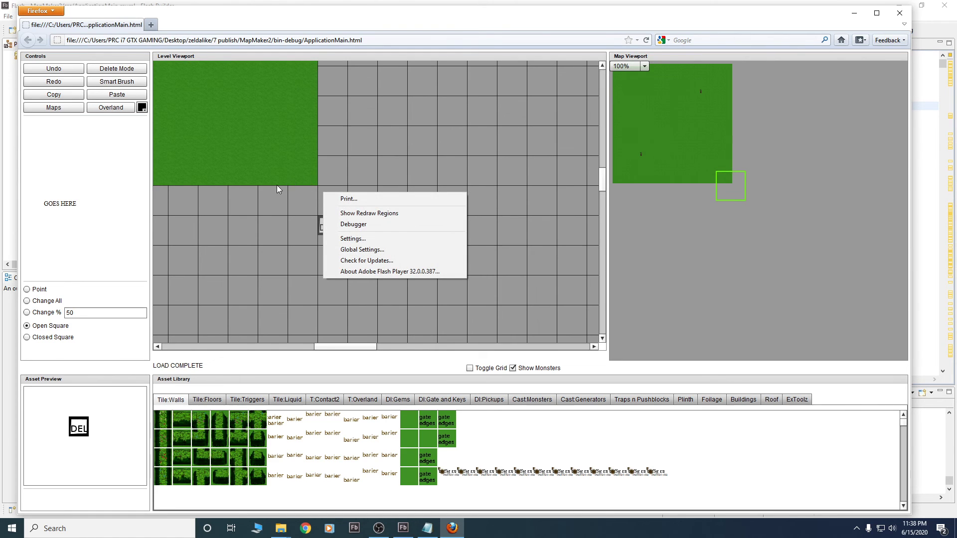
pyautogui.click(282, 172)
pyautogui.click(282, 173)
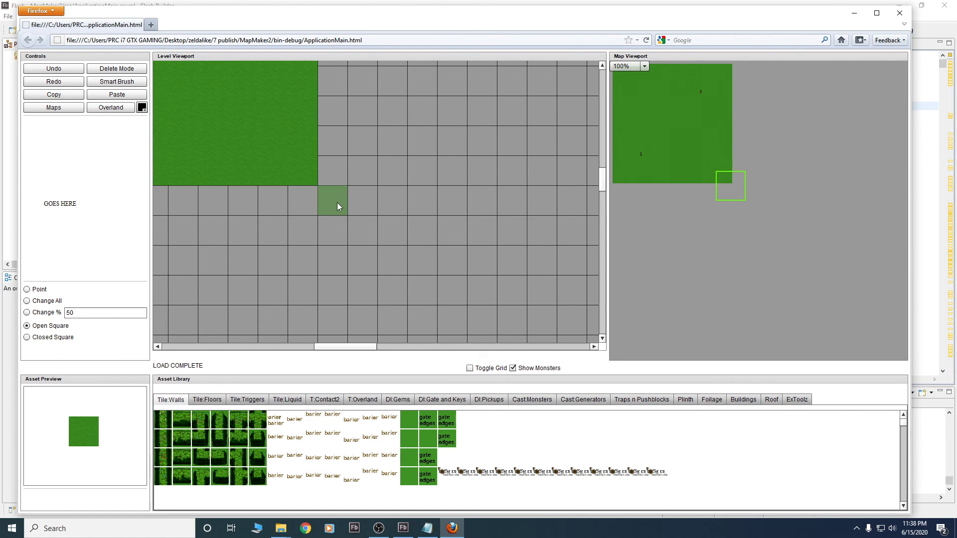
pyautogui.moveTo(337, 202); pyautogui.dragTo(273, 170)
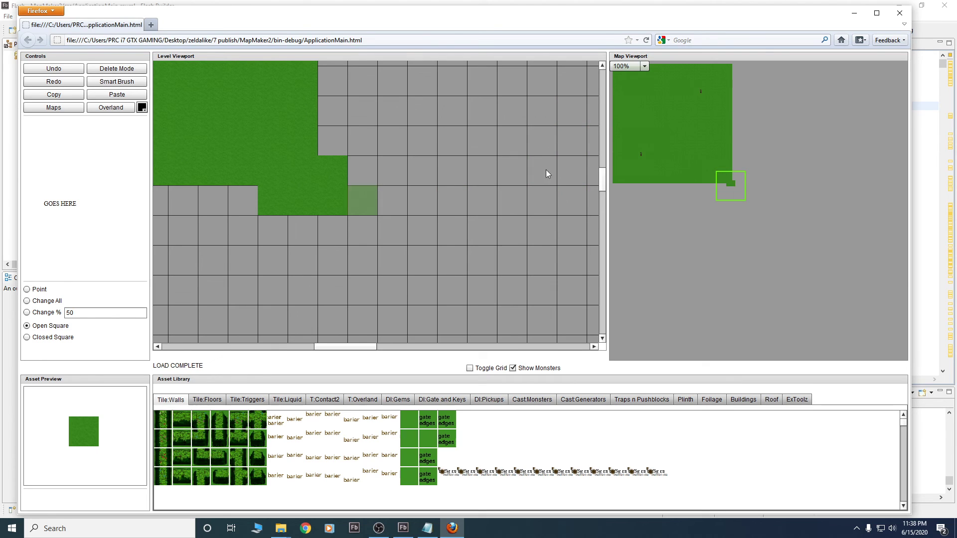
pyautogui.click(611, 73)
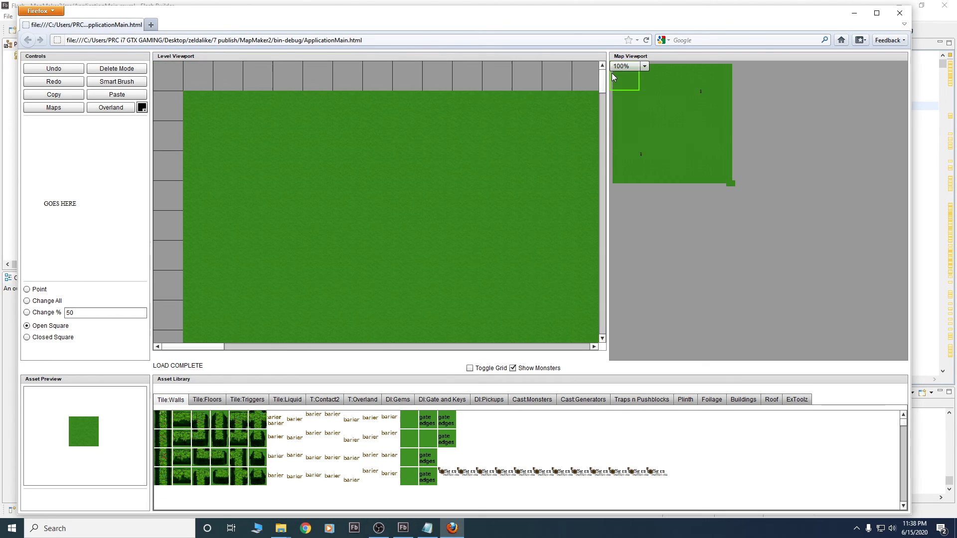
pyautogui.click(164, 81)
# Examine both characters on the map and compare them with the two dark-haired villager sprites among the cast monsters
pyautogui.click(641, 154)
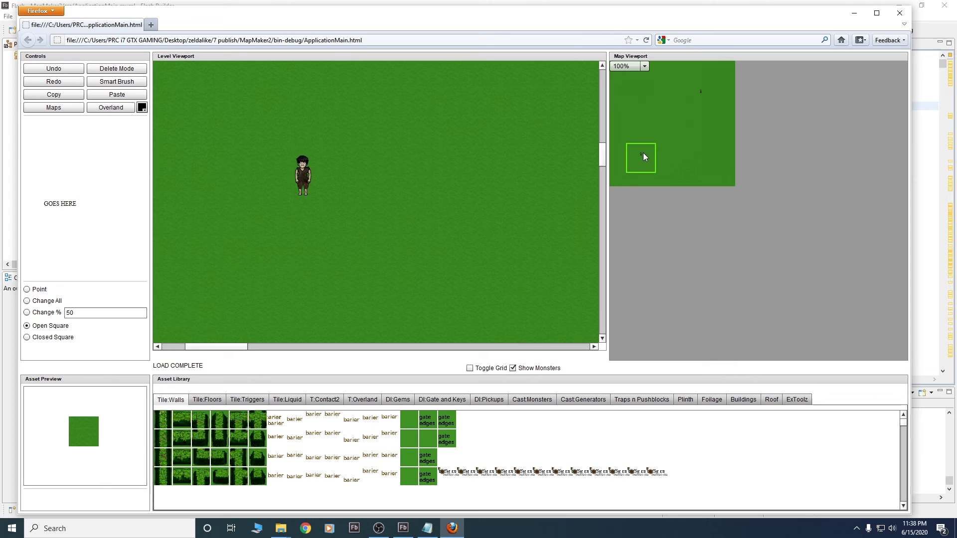
pyautogui.click(694, 96)
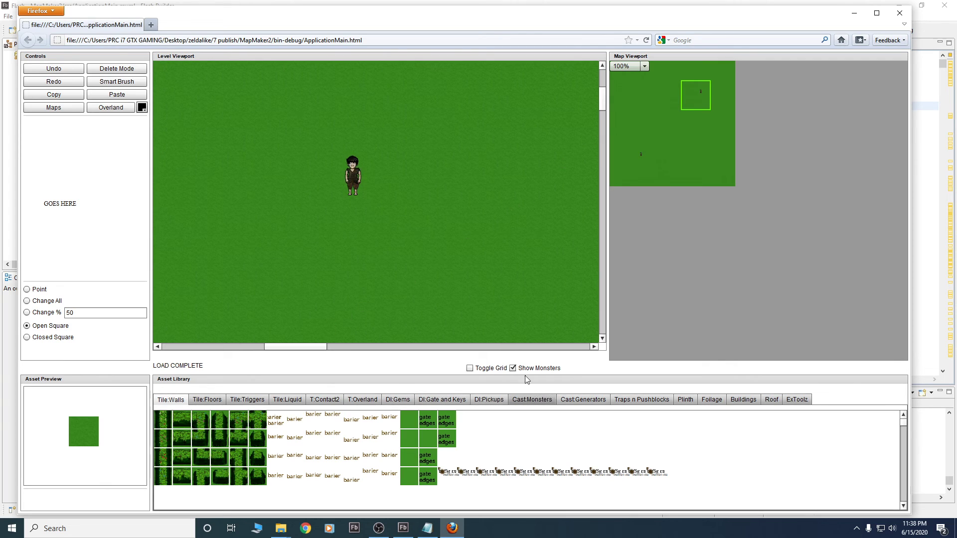
pyautogui.click(529, 400)
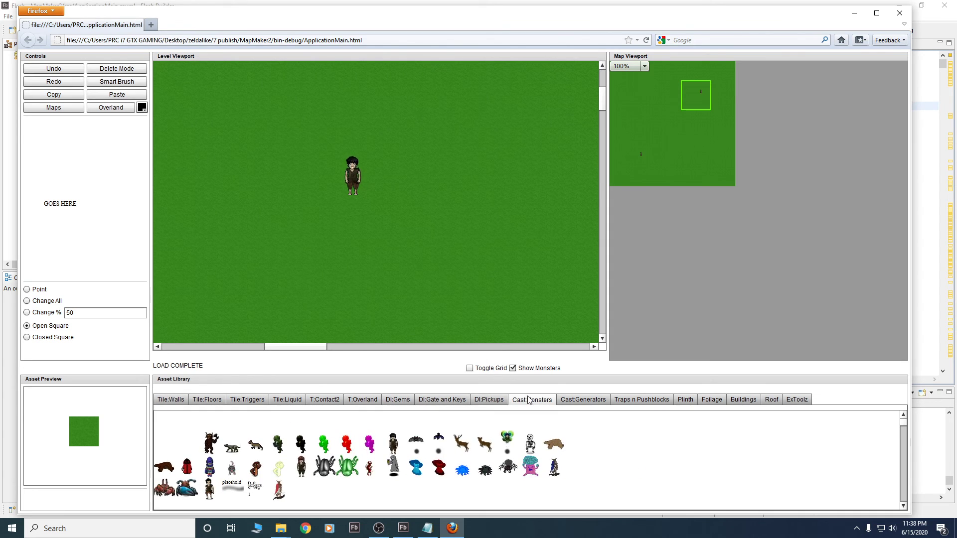
pyautogui.click(217, 488)
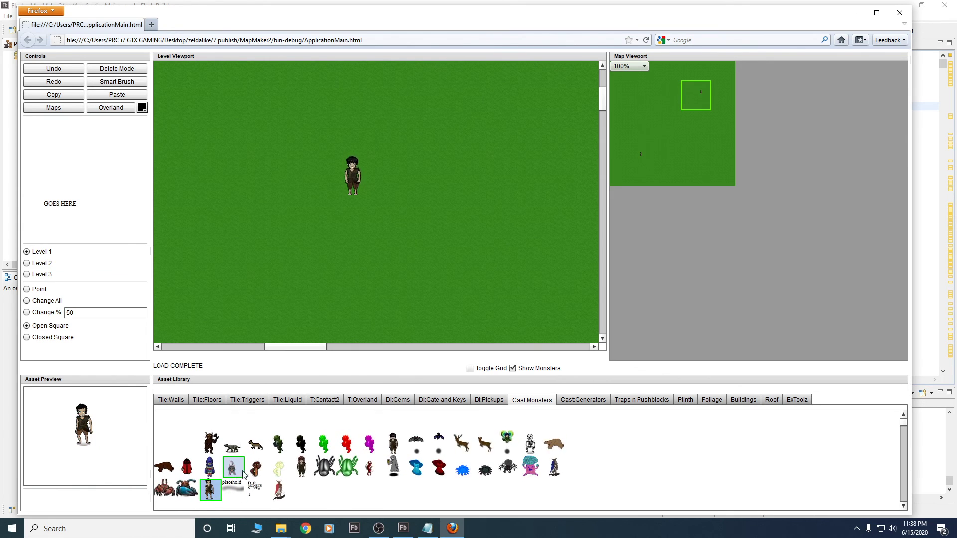
pyautogui.click(395, 441)
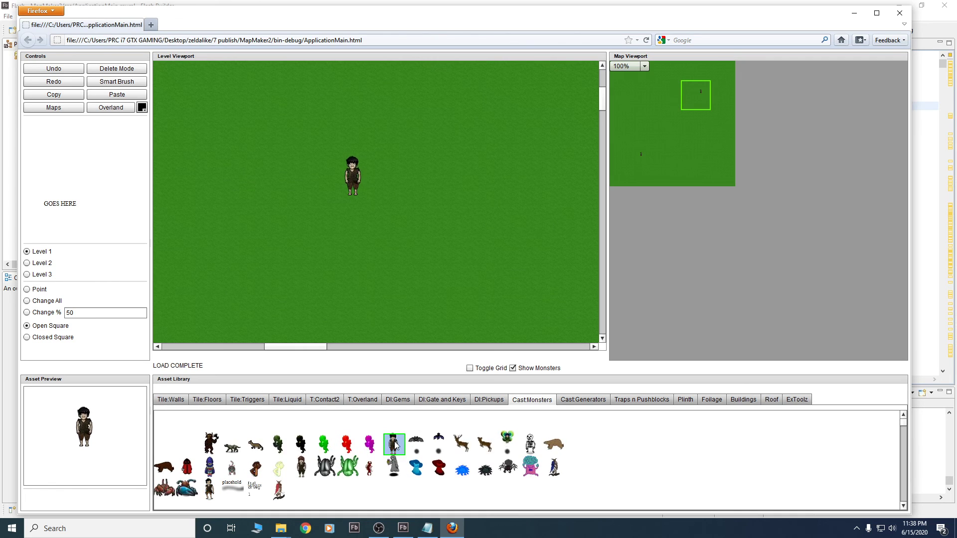
pyautogui.press('Escape')
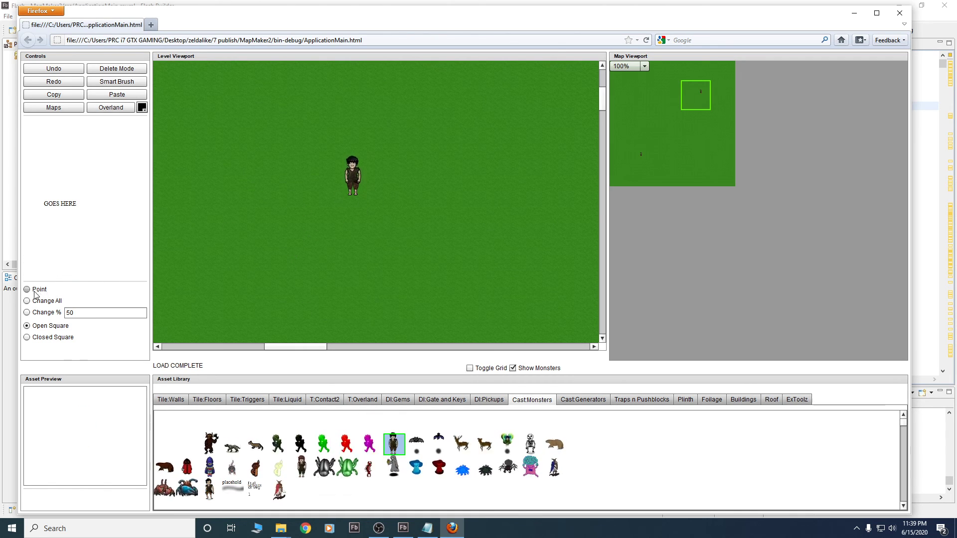
# Remove the character in the map's upper-right area using Point mode and check the one in the lower-left area
pyautogui.click(27, 290)
pyautogui.click(356, 179)
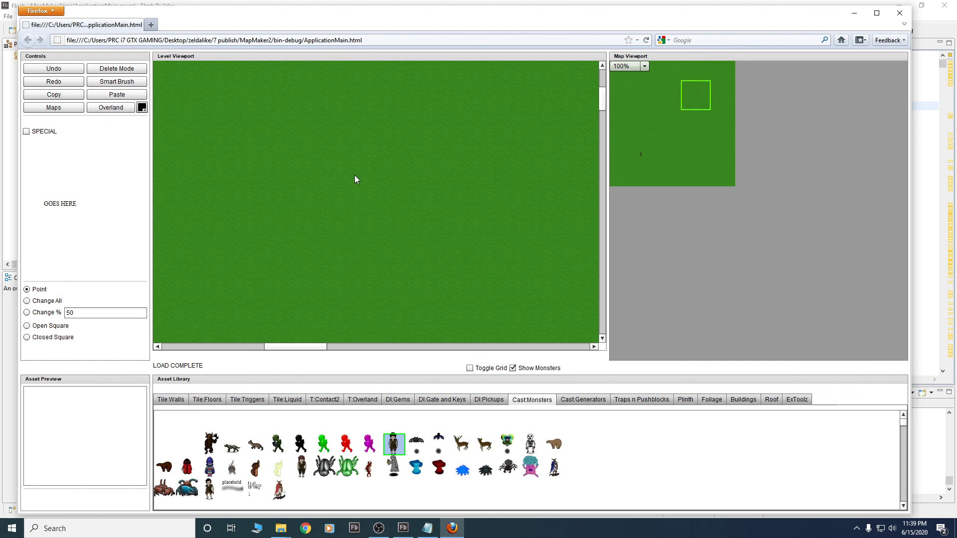
pyautogui.moveTo(629, 150); pyautogui.dragTo(638, 150)
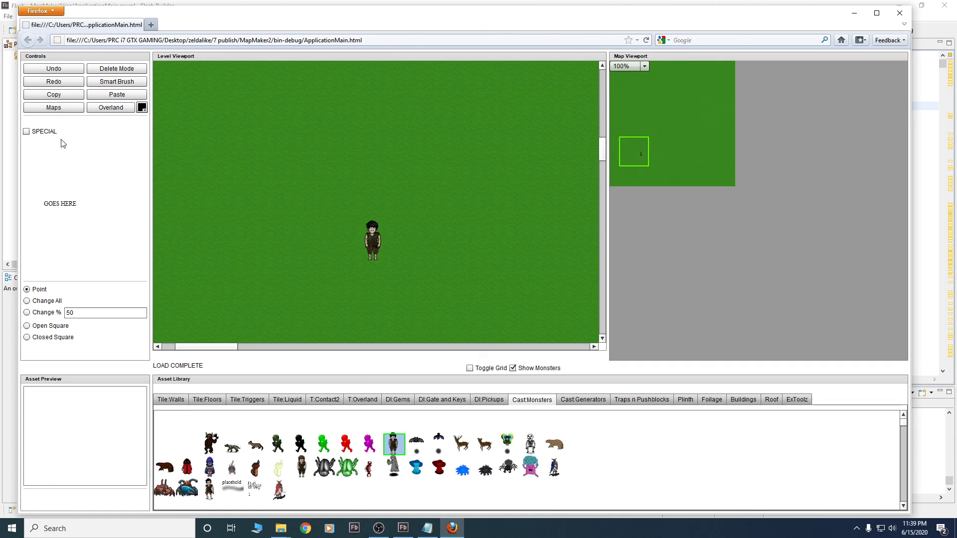
# Save the Jim Debug 2/9 map over its existing file
pyautogui.click(65, 106)
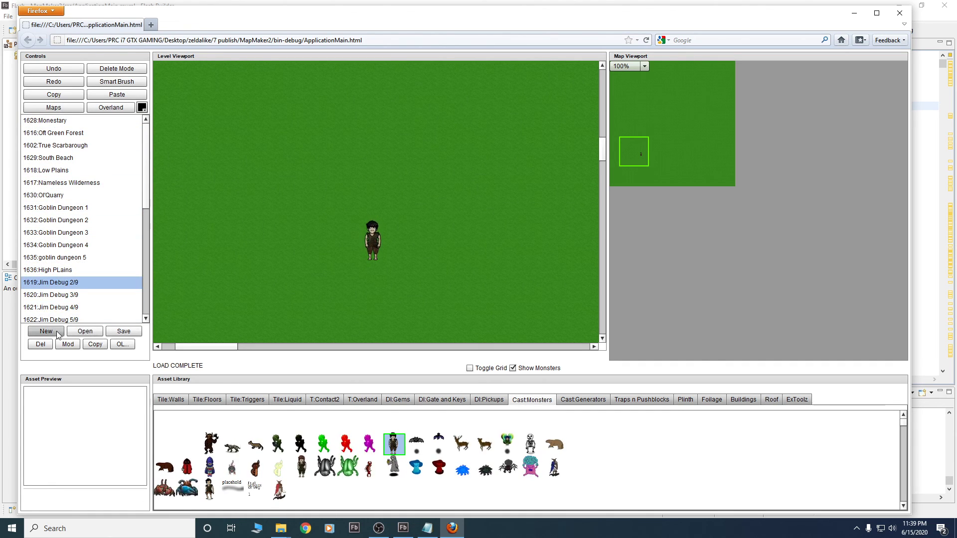
pyautogui.click(120, 331)
pyautogui.click(275, 190)
pyautogui.click(508, 267)
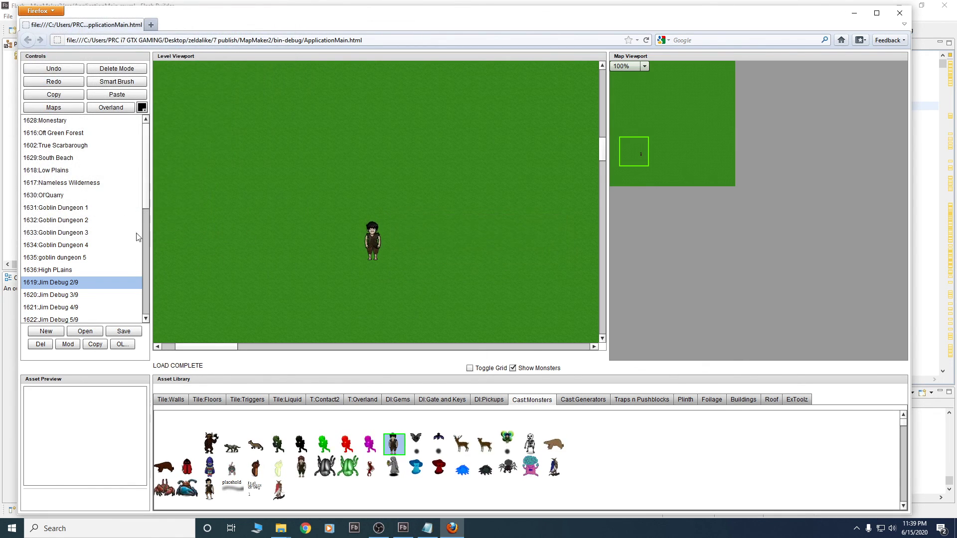
# Open the High PLains map and look over its village and the signs at the northern exit
pyautogui.click(86, 332)
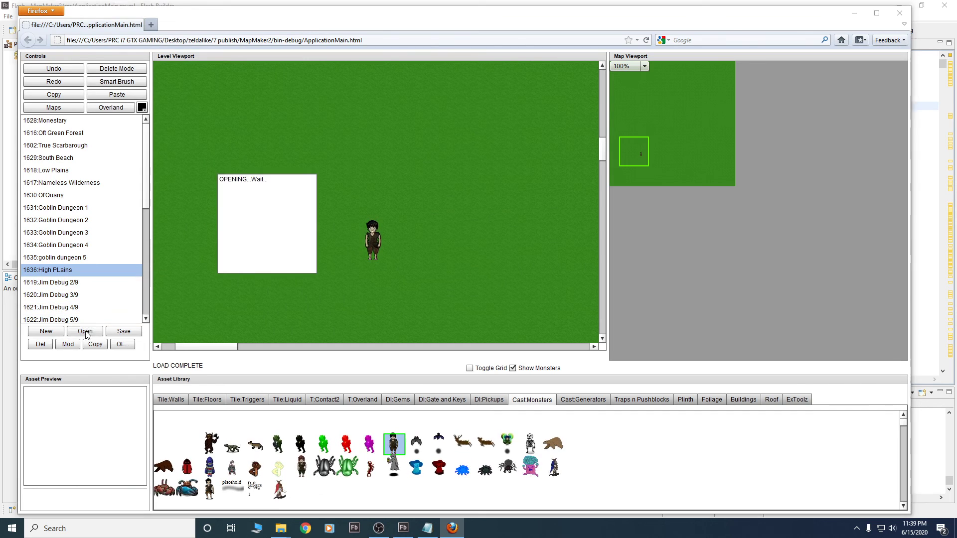
pyautogui.doubleClick(165, 56)
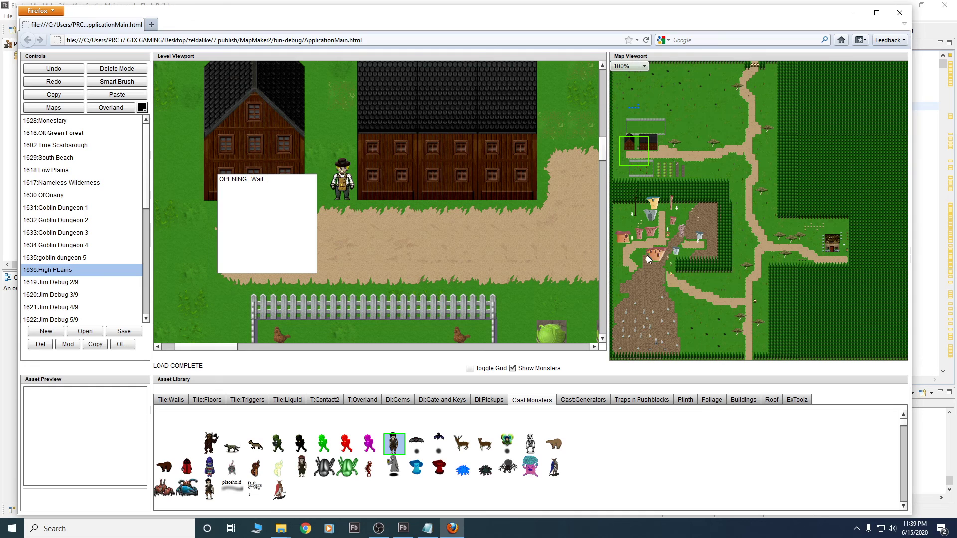
pyautogui.moveTo(647, 255); pyautogui.dragTo(687, 213)
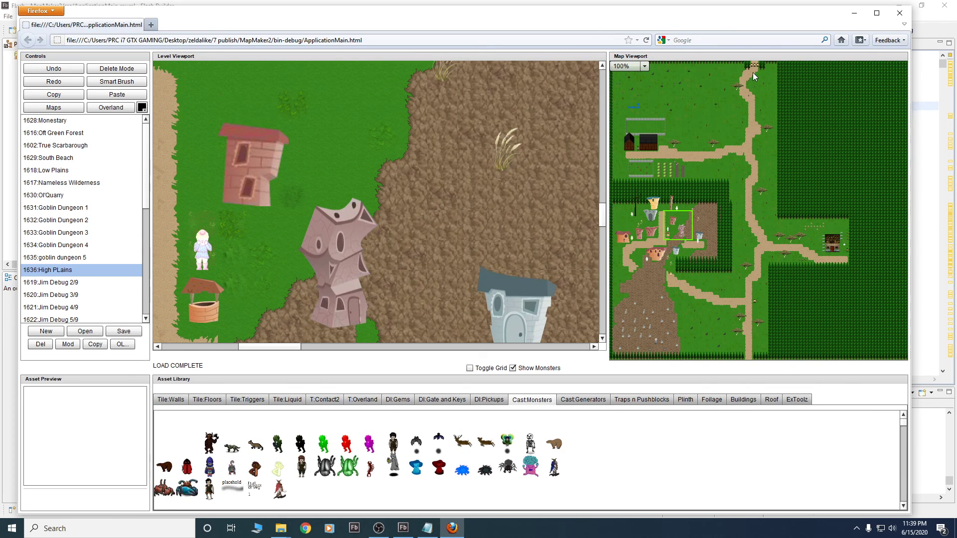
pyautogui.click(752, 73)
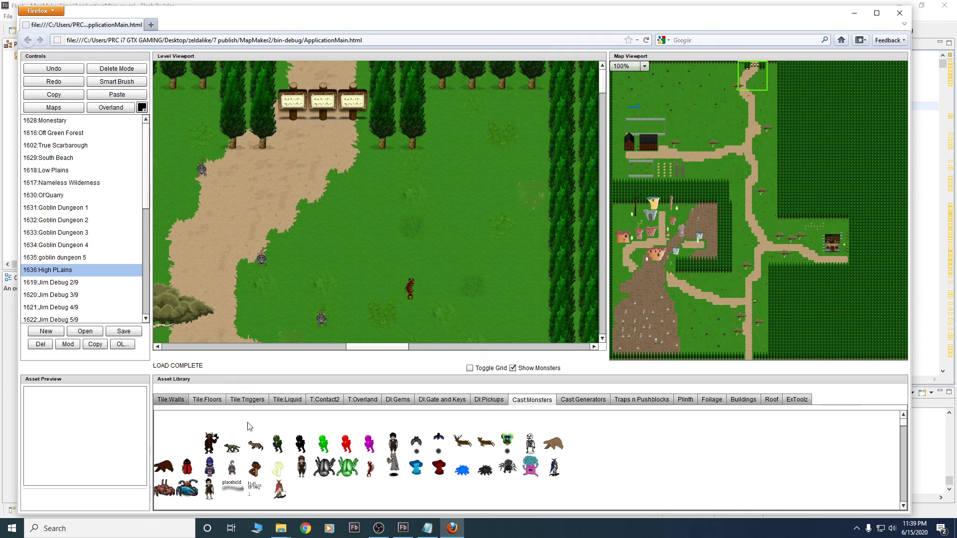
# Sample the rightmost of the three signs at the northern exit and set its text to "Pass Closed by o"
pyautogui.click(350, 107)
pyautogui.click(233, 160)
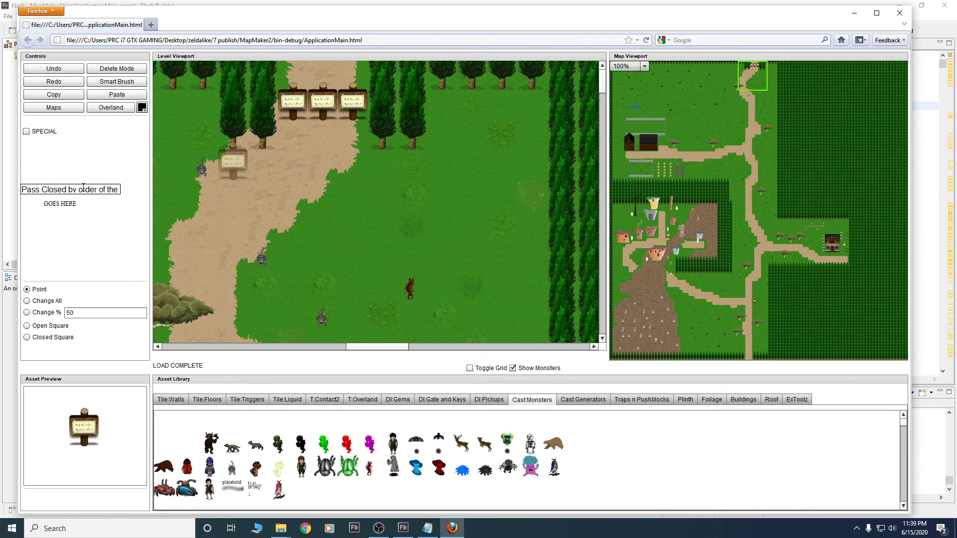
pyautogui.moveTo(76, 190); pyautogui.dragTo(120, 191)
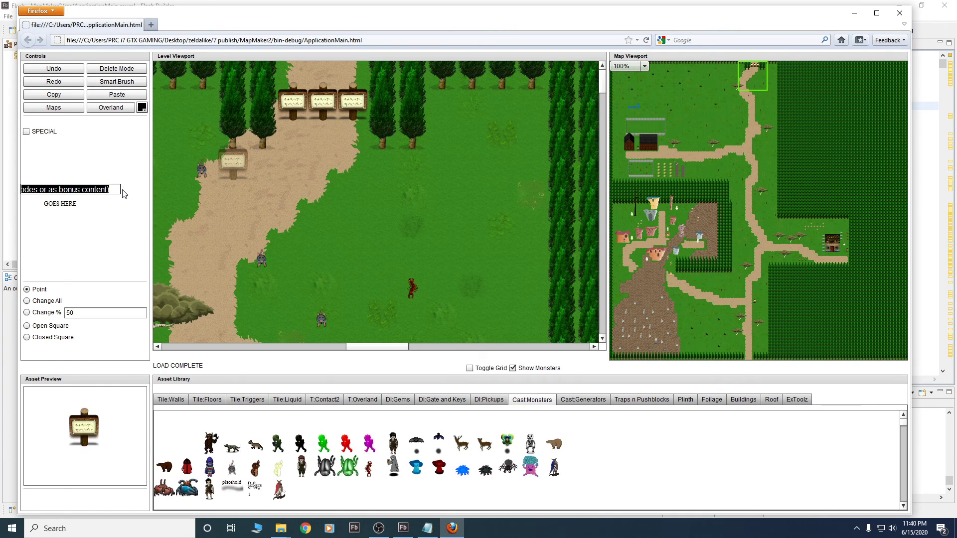
pyautogui.write('Pass Closed by o')
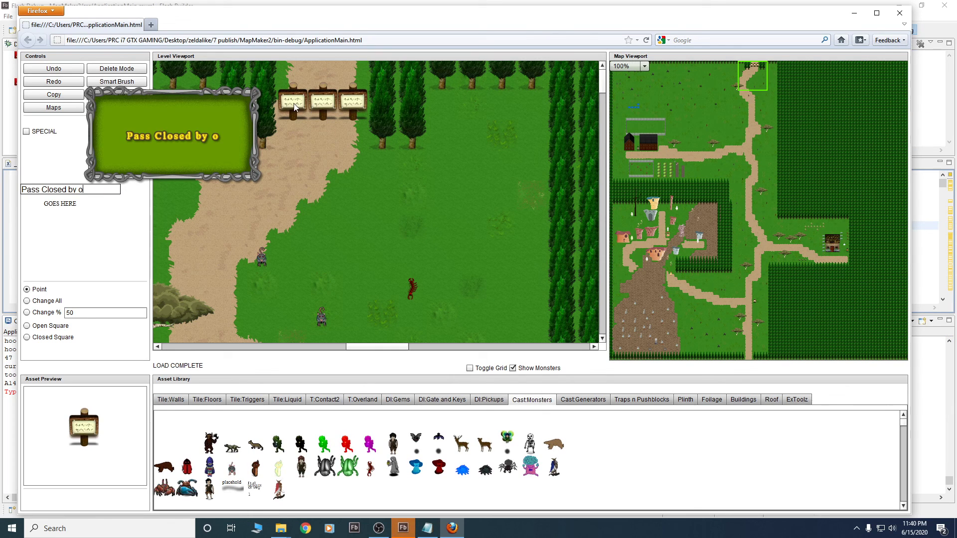
# Switch to Flash Builder and examine the get_graphic_mon_by_number(paintwith) call at line 6841 of ApplicationMain.mxml
pyautogui.click(403, 528)
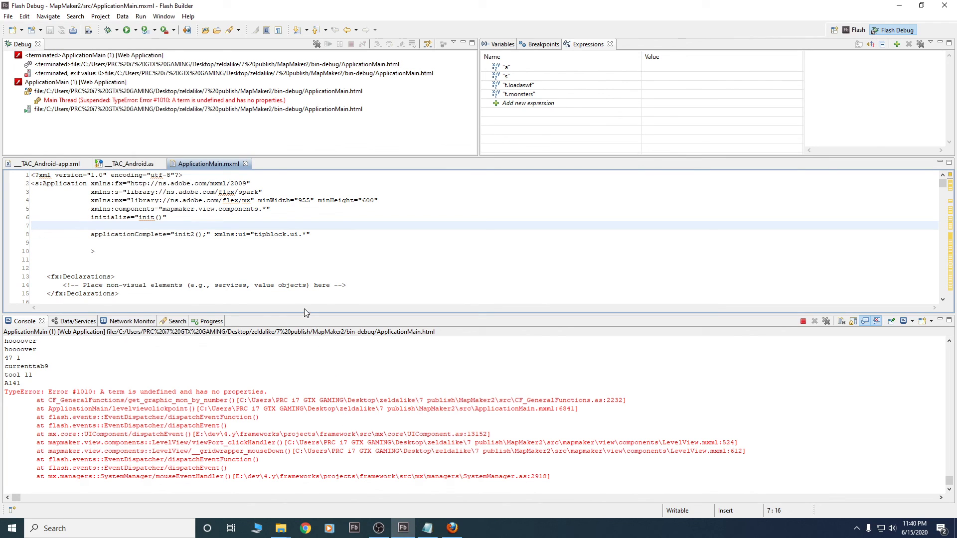
pyautogui.hotkey('ctrl', 'l')
pyautogui.write('6')
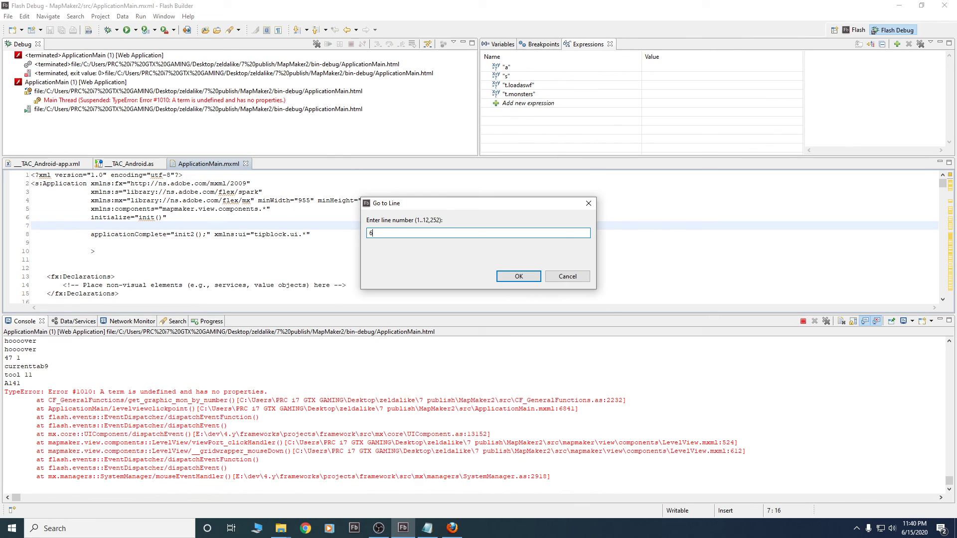
pyautogui.write('841')
pyautogui.press('Return')
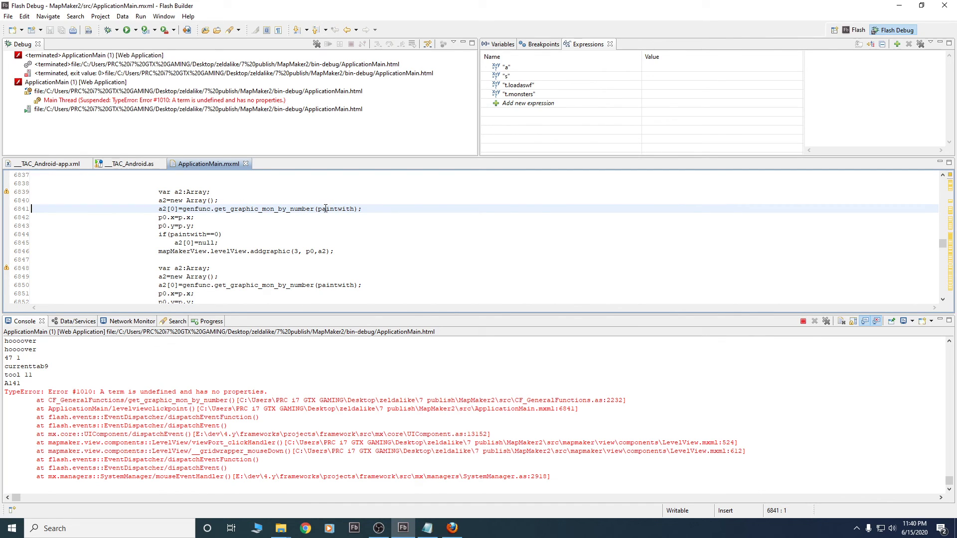
pyautogui.scroll(3, 325, 264)
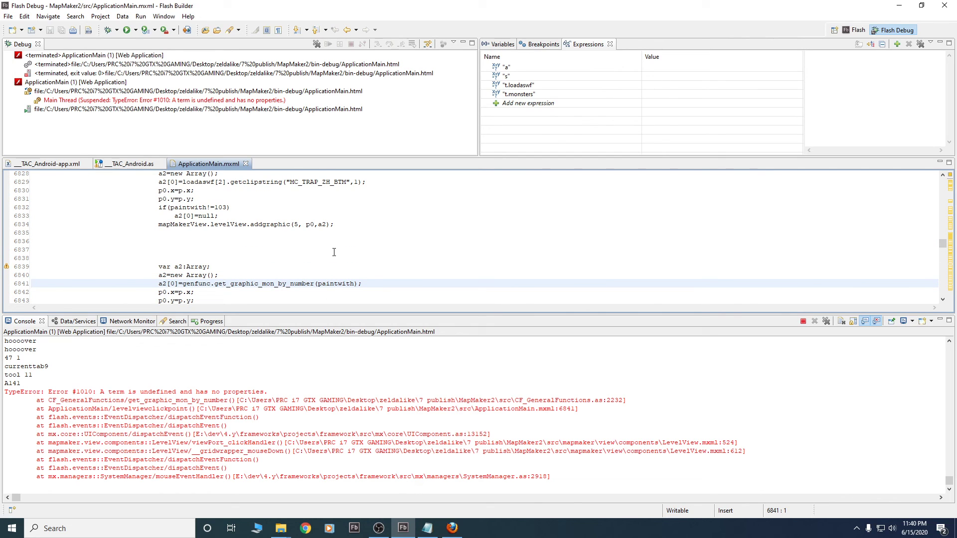
pyautogui.scroll(-2, 335, 244)
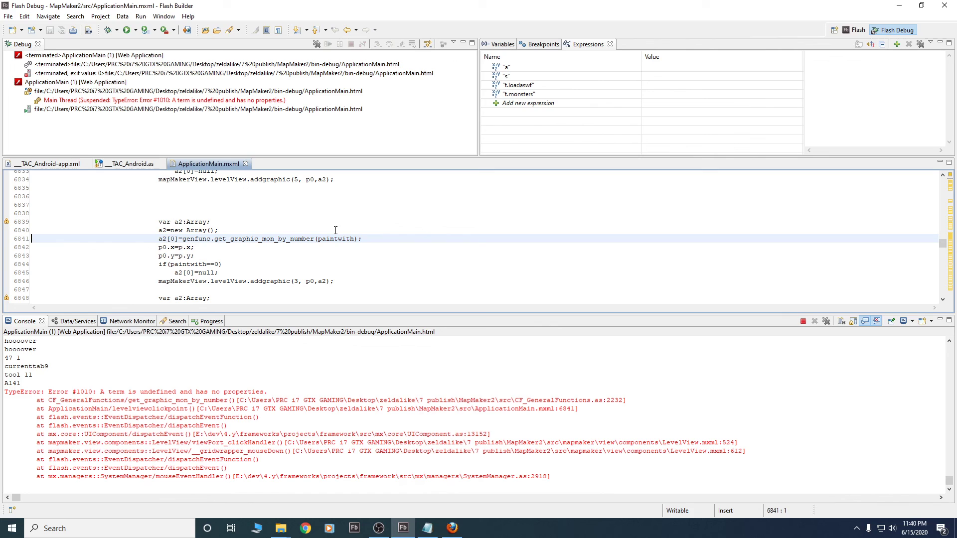
pyautogui.click(338, 230)
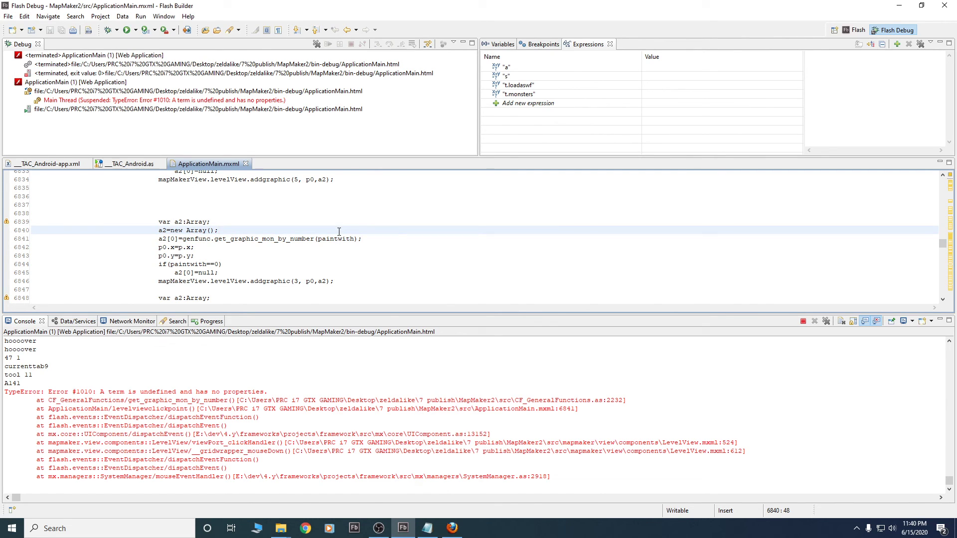
# Copy the if(paintwith==0) a2[0]=null check above the first get_graphic_mon_by_number line and insert an else before that call
pyautogui.click(299, 267)
pyautogui.press('Home')
pyautogui.hotkey('shift', 'Up')
pyautogui.hotkey('shift', 'Down')
pyautogui.hotkey('shift', 'Down')
pyautogui.hotkey('shift', 'Down')
pyautogui.hotkey('ctrl', 'c')
pyautogui.press('Up')
pyautogui.press('Up')
pyautogui.press('Up')
pyautogui.press('Up')
pyautogui.press('Up')
pyautogui.press('Return')
pyautogui.press('Up')
pyautogui.hotkey('ctrl', 'v')
pyautogui.write('else')
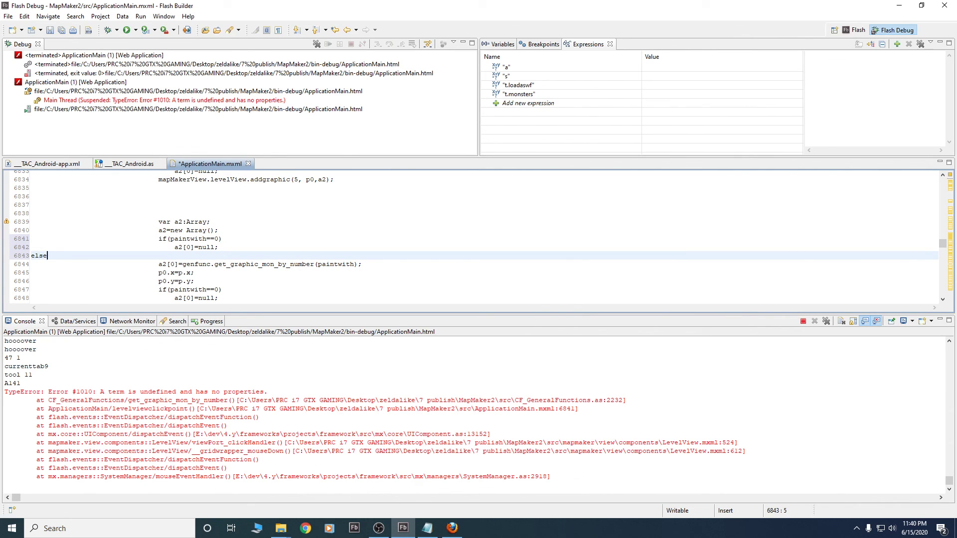
pyautogui.press('Down')
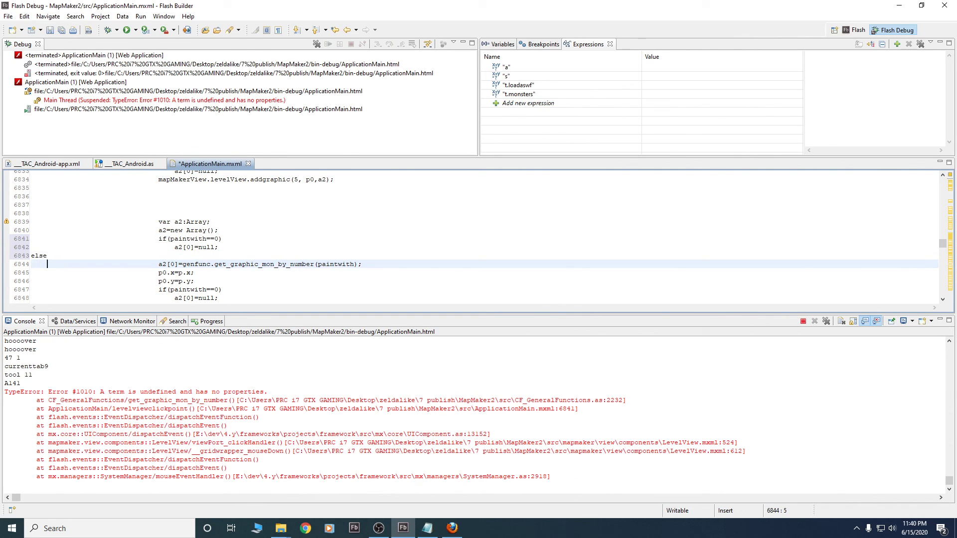
# Relaunch MapMaker2 in debug mode in place of the old browser session and load it through to its map list
pyautogui.press('F11')
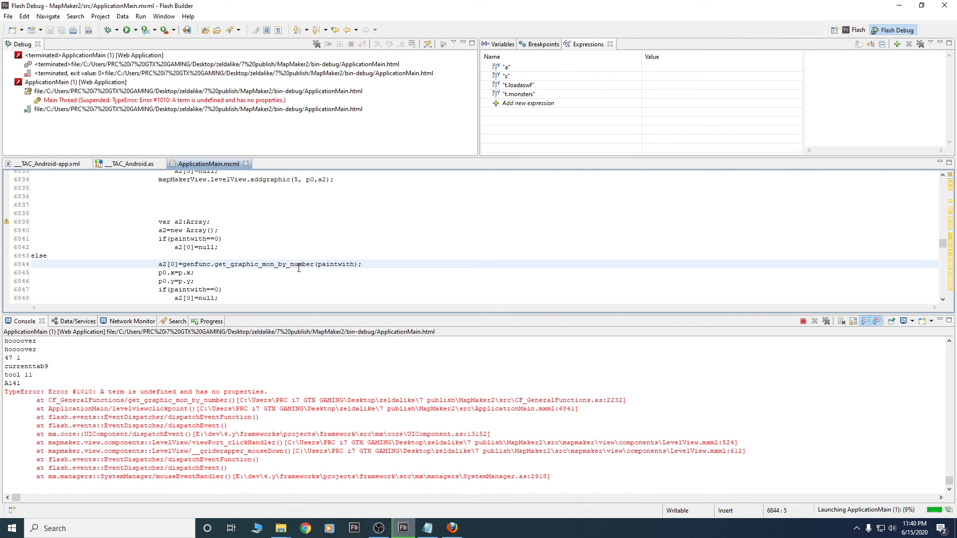
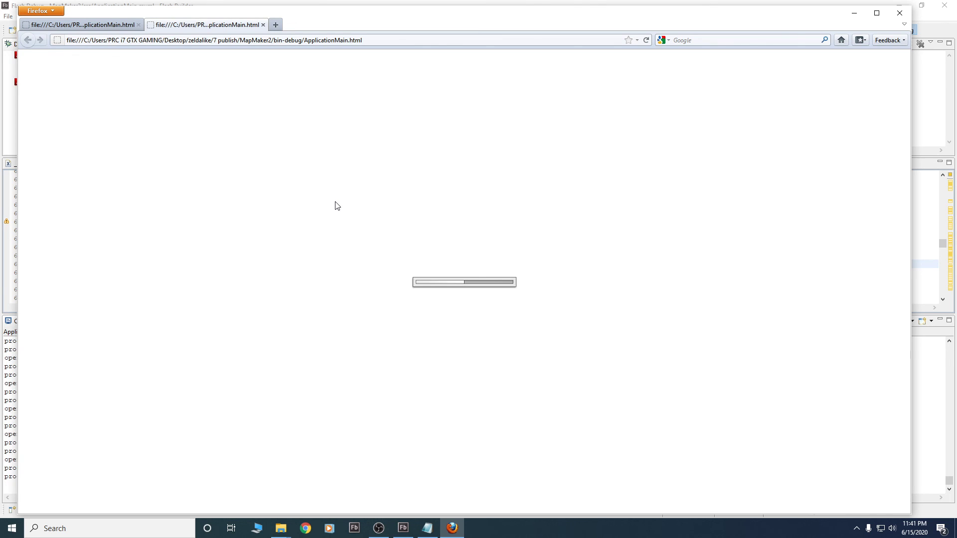
pyautogui.click(139, 24)
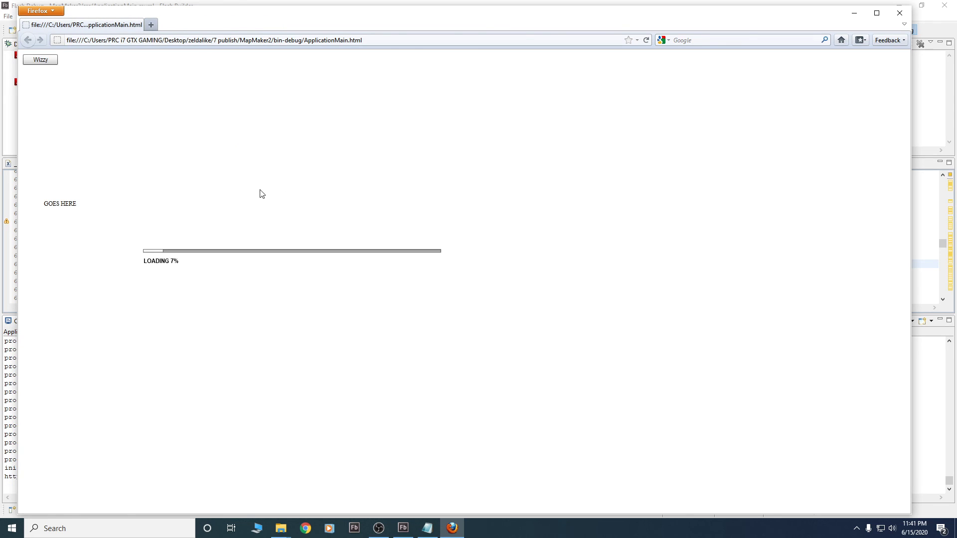
pyautogui.click(40, 59)
pyautogui.doubleClick(82, 59)
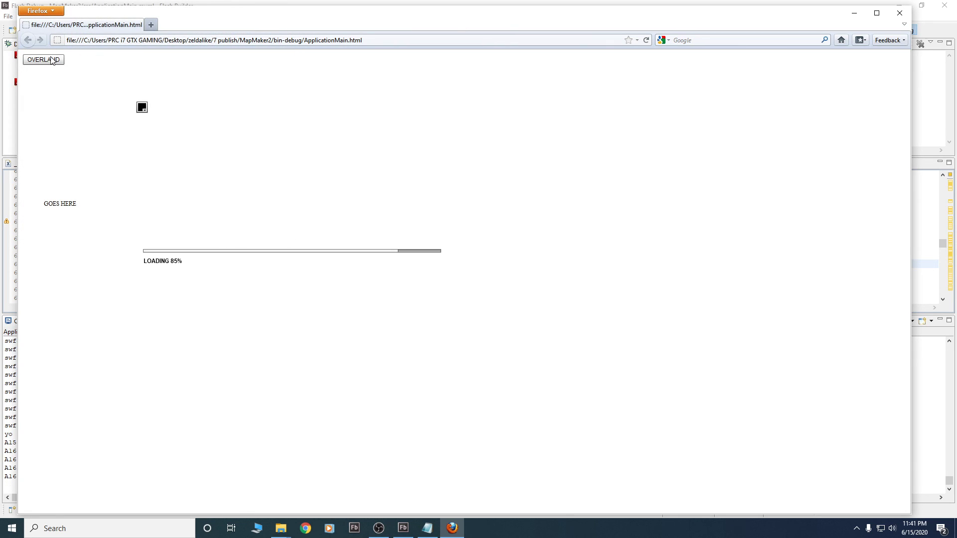
pyautogui.click(90, 56)
pyautogui.doubleClick(88, 58)
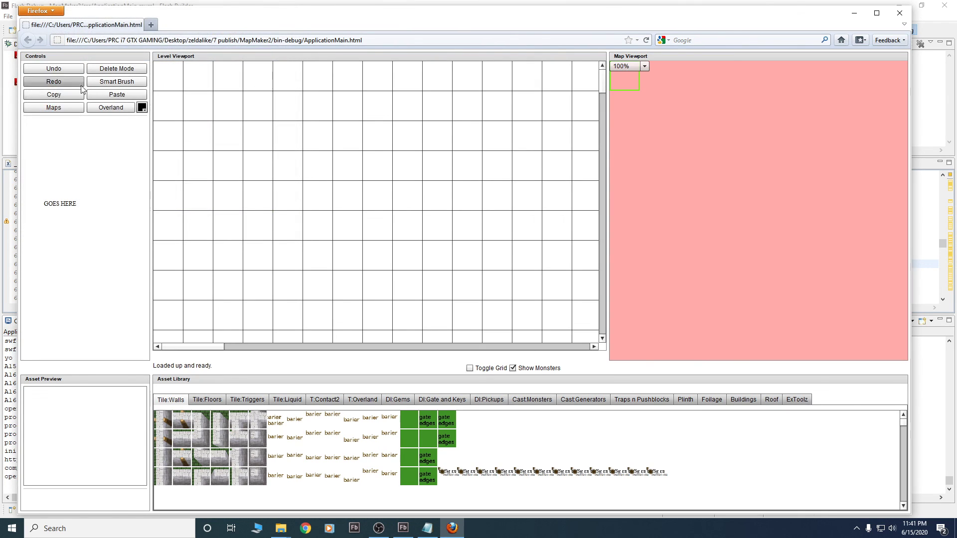
pyautogui.click(60, 107)
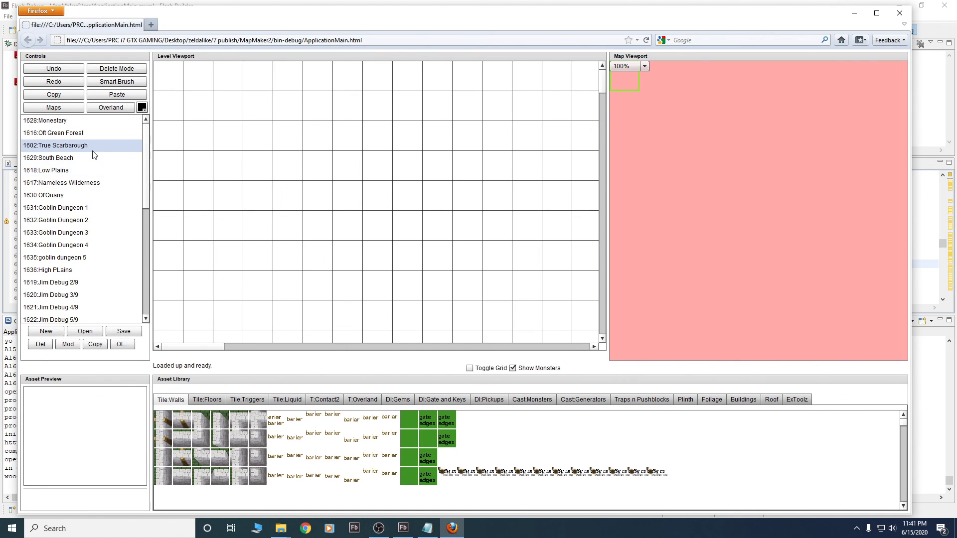
# Open the map 1636:High PLains from 1636.dat and go to the three signs at the northern exit
pyautogui.click(76, 270)
pyautogui.click(89, 332)
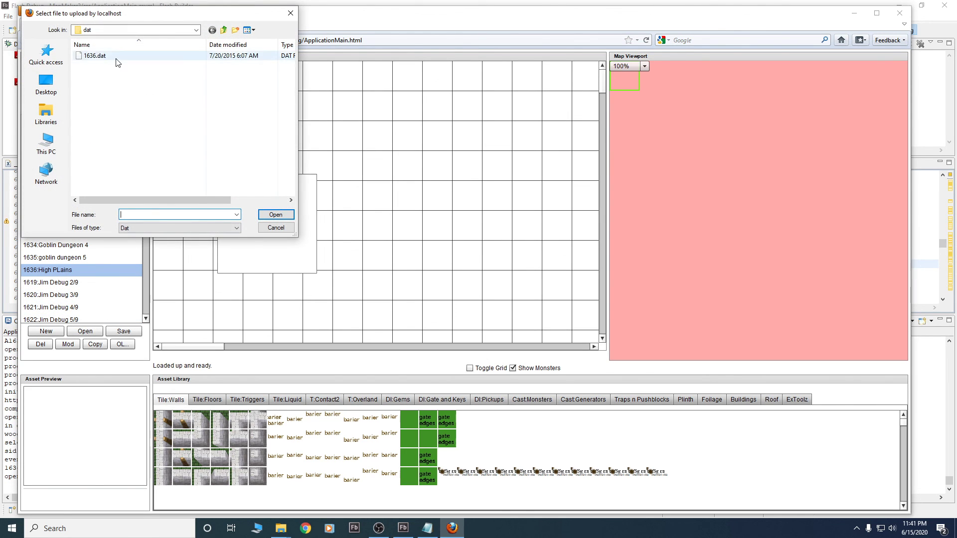
pyautogui.doubleClick(117, 57)
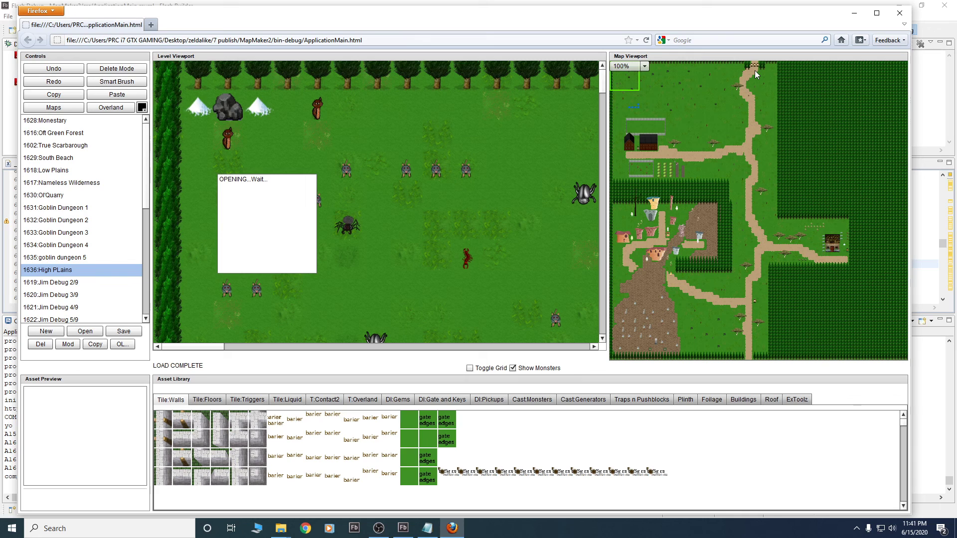
pyautogui.click(754, 70)
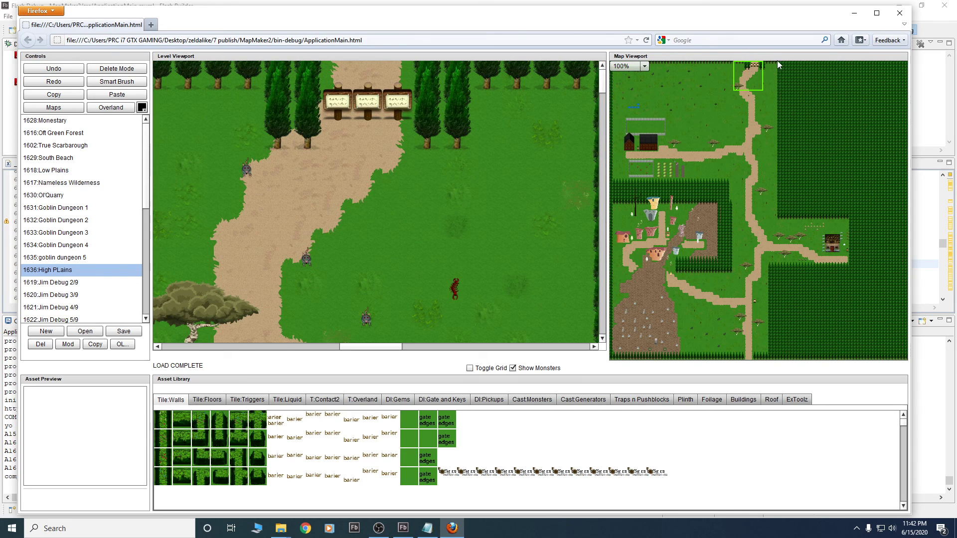
# Sample the middle sign at the northern exit with the Cast:Generators brushes and try to paint it over the sign to its left
pyautogui.click(572, 403)
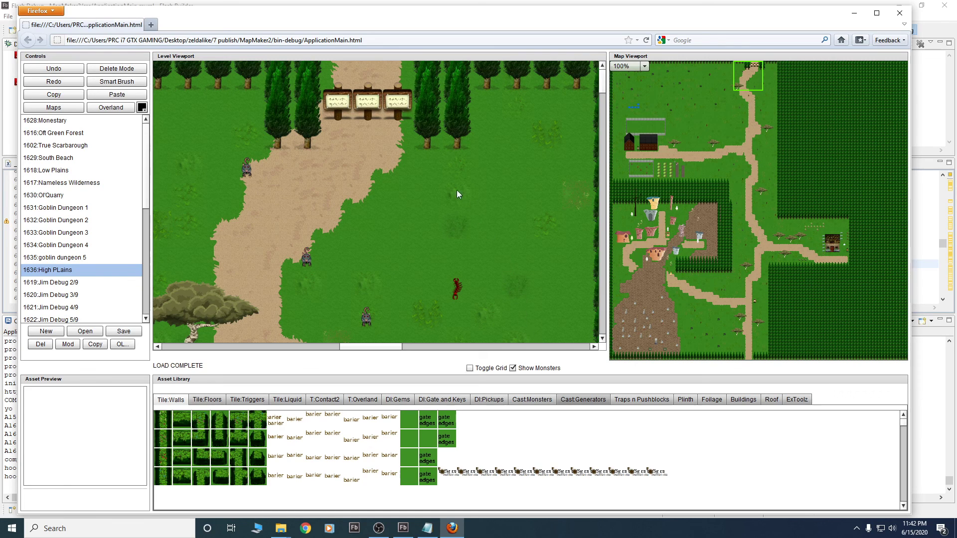
pyautogui.click(369, 113)
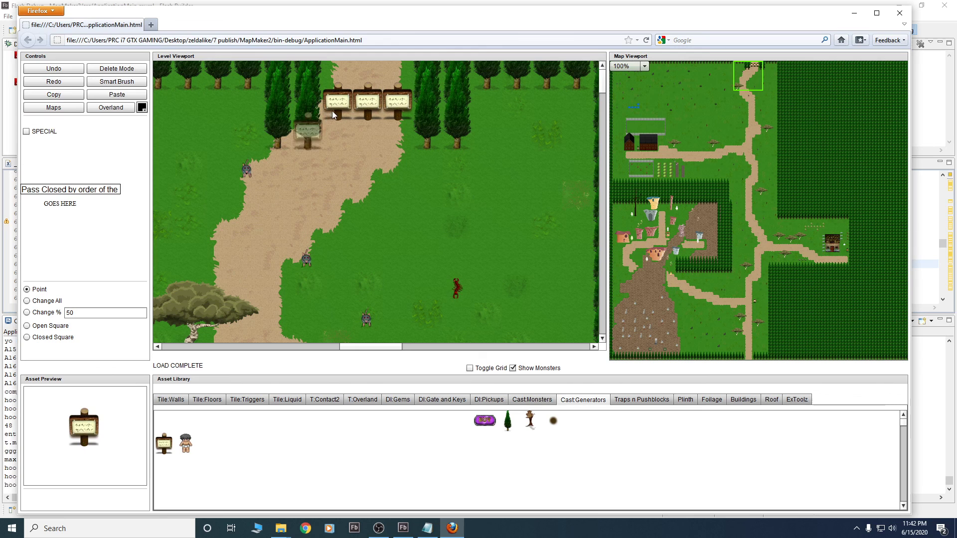
pyautogui.click(348, 108)
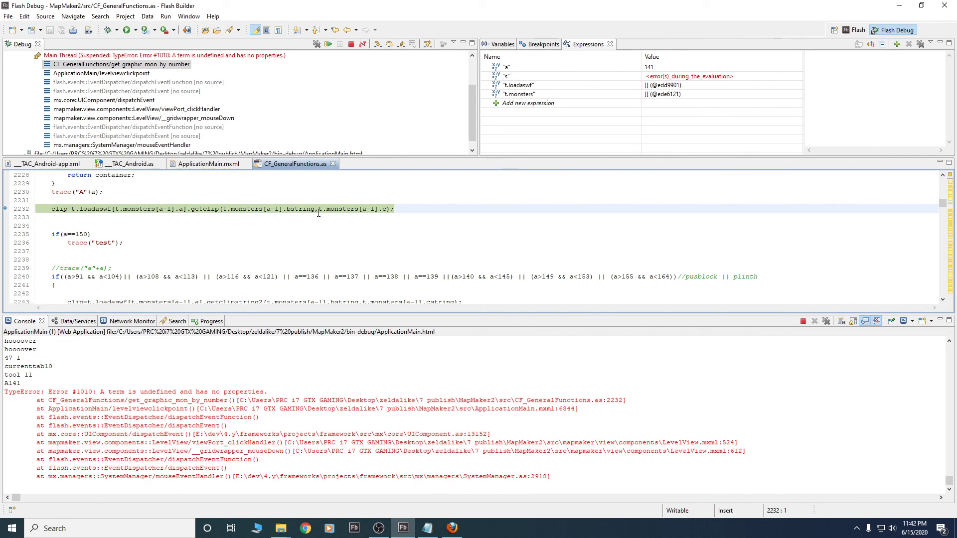
# Go to line 6844 of ApplicationMain.mxml, the levelviewclickpoint line named in the error trace
pyautogui.doubleClick(566, 408)
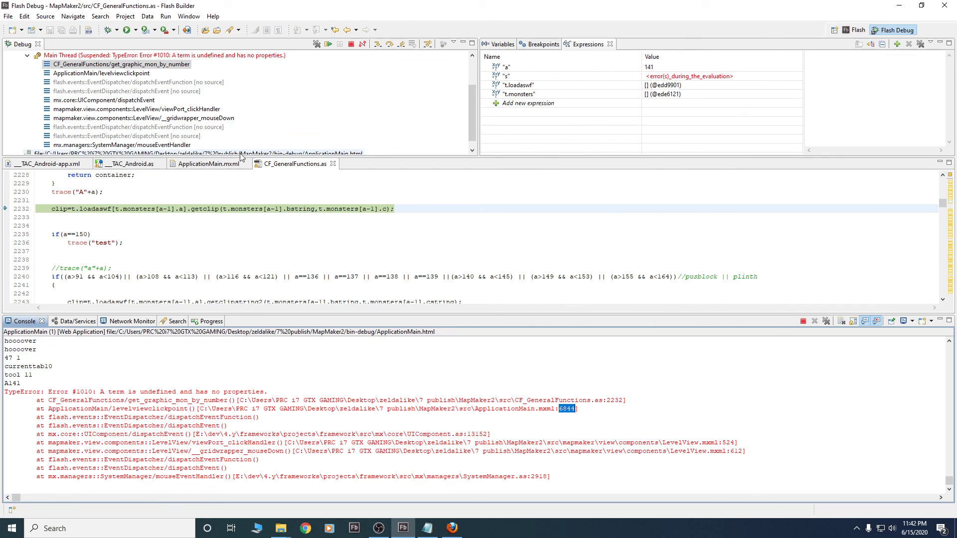
pyautogui.click(225, 164)
pyautogui.hotkey('ctrl', 'l')
pyautogui.write('6844')
pyautogui.press('Return')
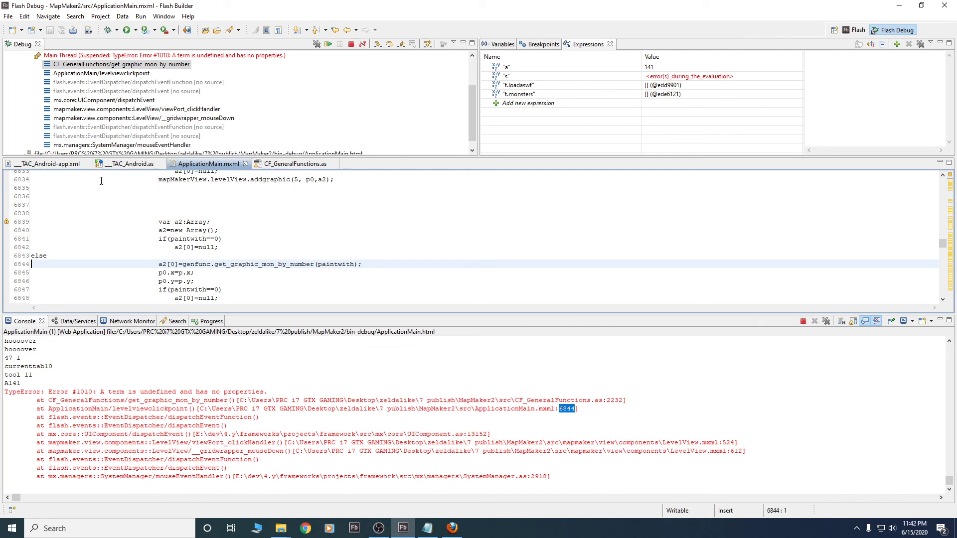
# Search the workspace for 141 and examine how MapMaker2's ApplicationMain.mxml handles it at lines 6915 and 6970
pyautogui.hotkey('ctrl', 'h')
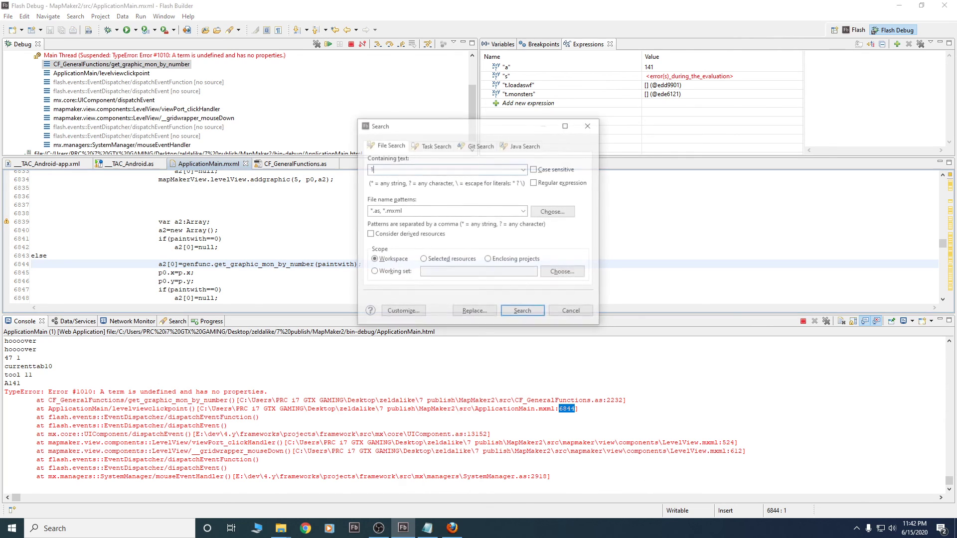
pyautogui.press('Return')
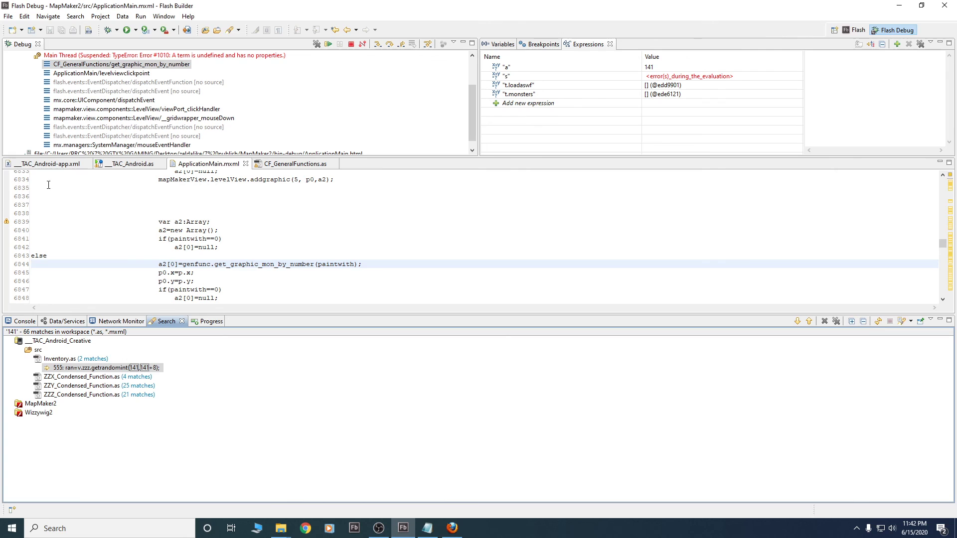
pyautogui.click(21, 407)
pyautogui.click(18, 413)
pyautogui.click(29, 421)
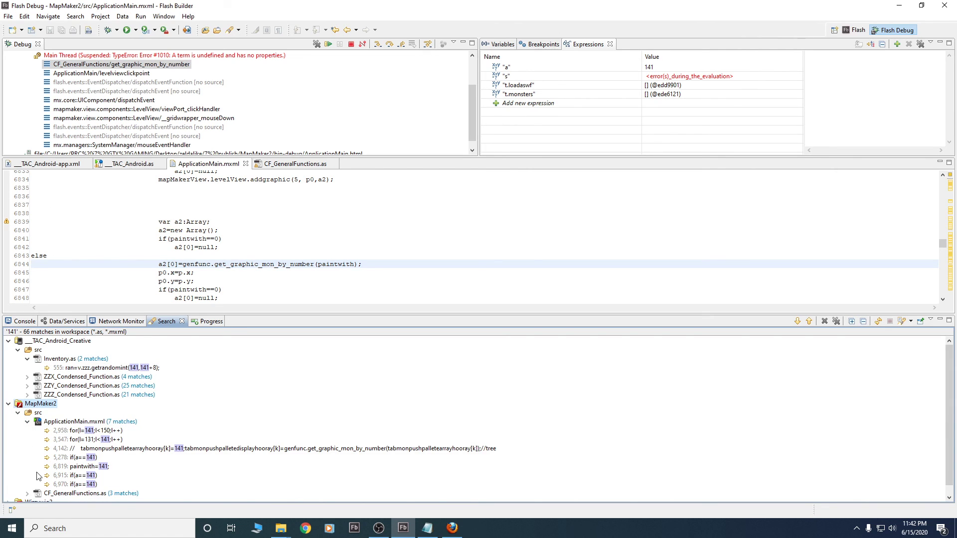
pyautogui.click(78, 466)
pyautogui.doubleClick(78, 476)
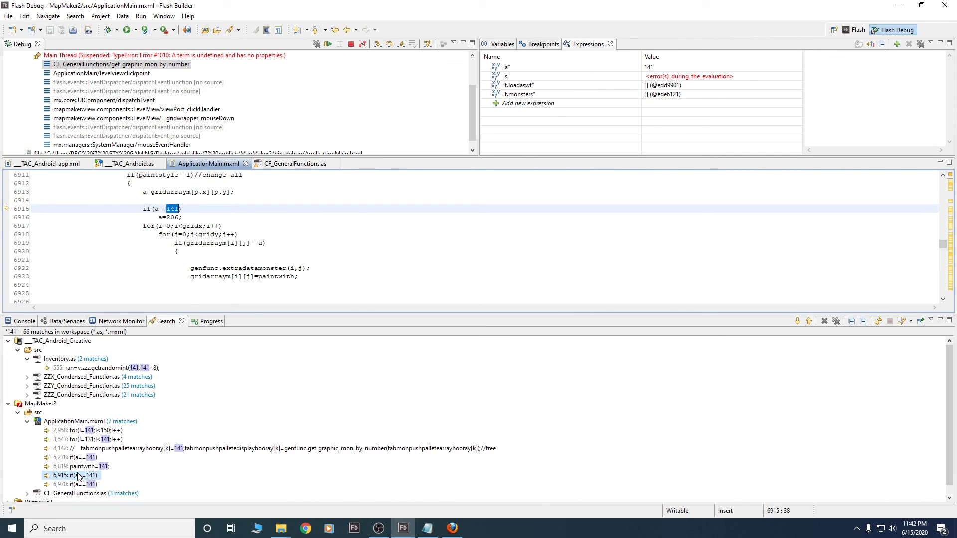
pyautogui.doubleClick(76, 484)
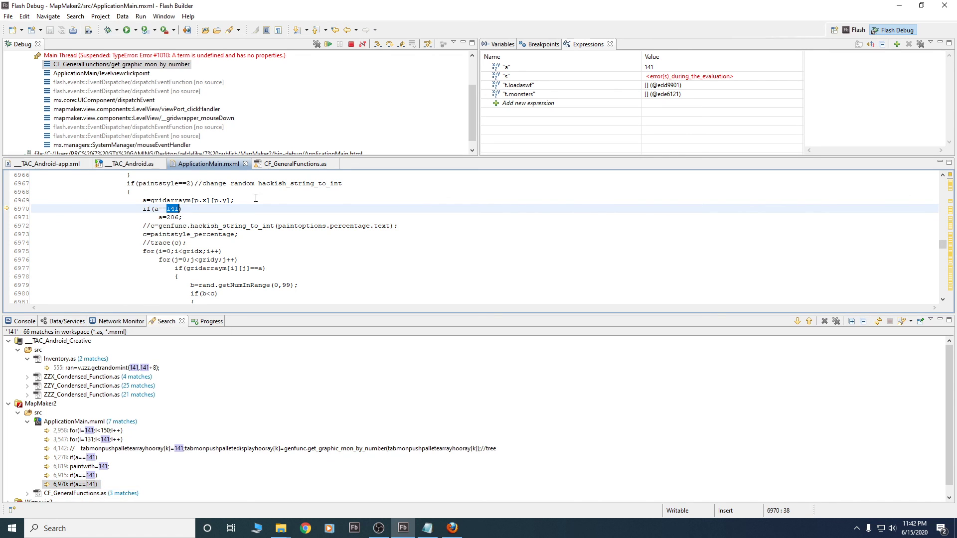
# Add if(a==141) a=206; above the clip=t.loadaswf line in get_graphic_mon_by_number of CF_GeneralFunctions.as
pyautogui.click(275, 165)
pyautogui.click(228, 201)
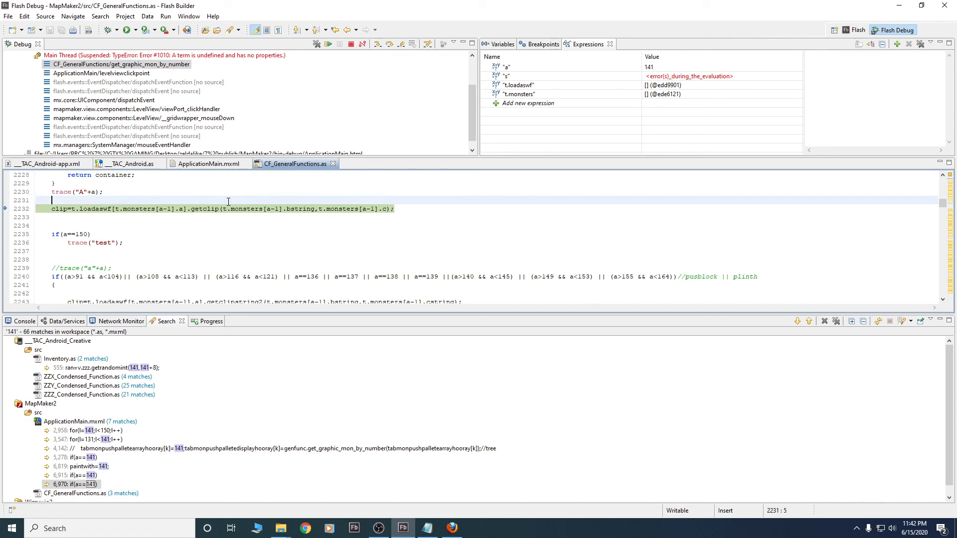
pyautogui.write('if(a==141')
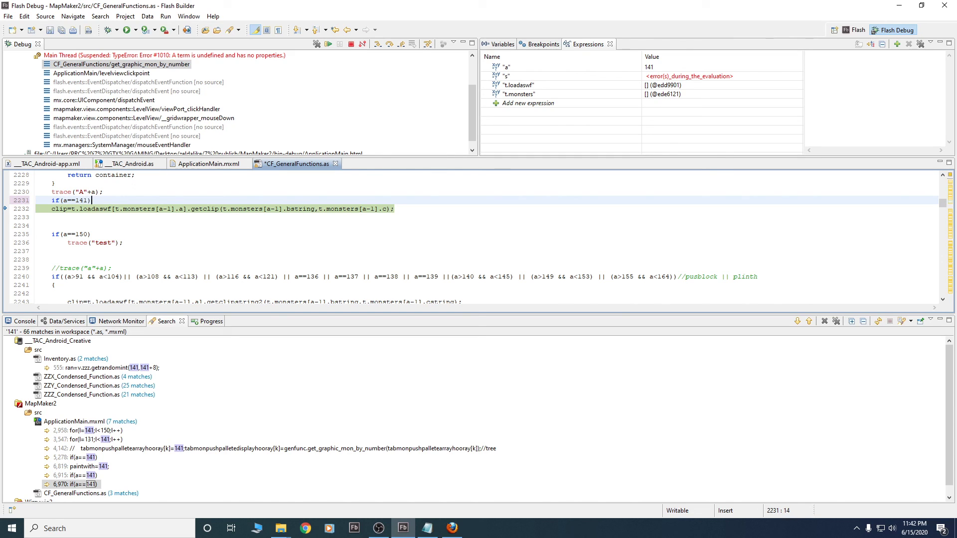
pyautogui.press('Return')
pyautogui.write('a=')
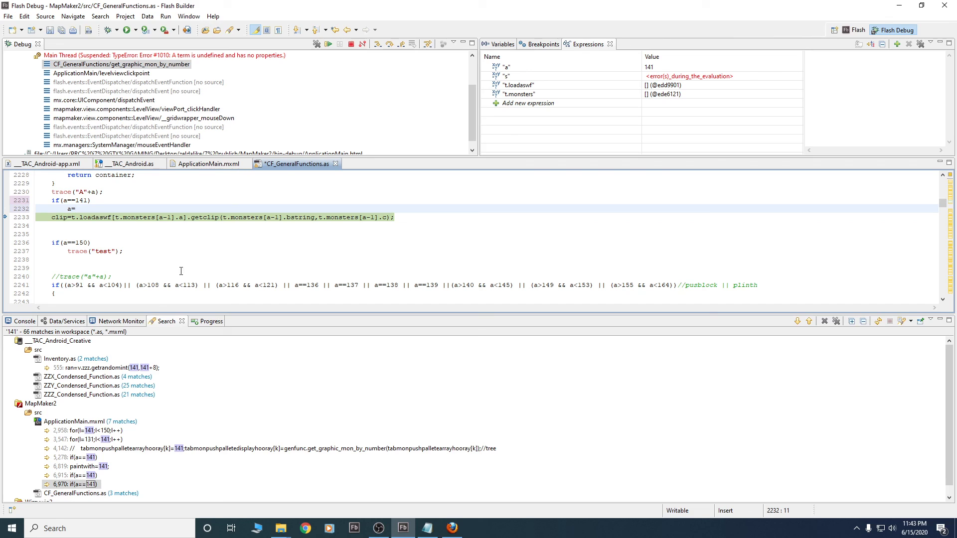
pyautogui.doubleClick(80, 485)
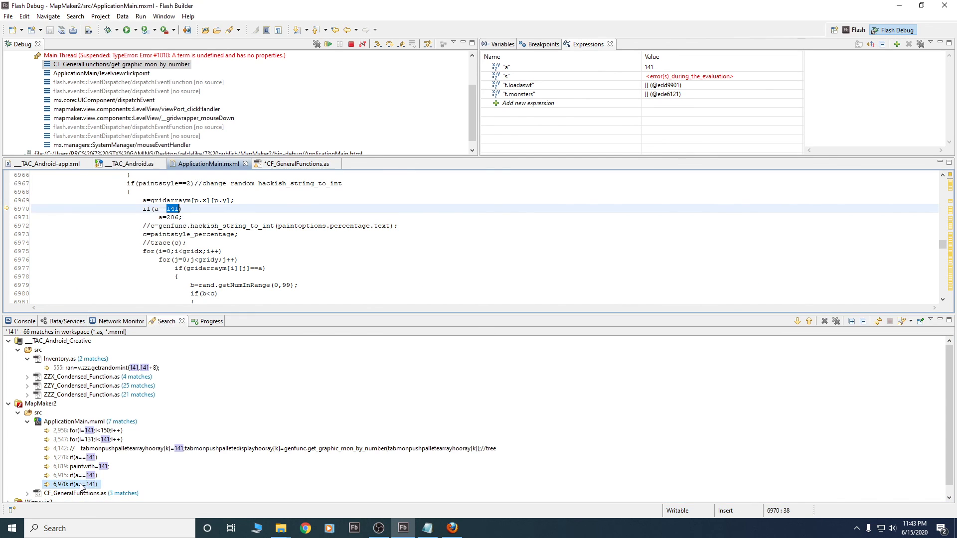
pyautogui.click(281, 164)
pyautogui.write('06;')
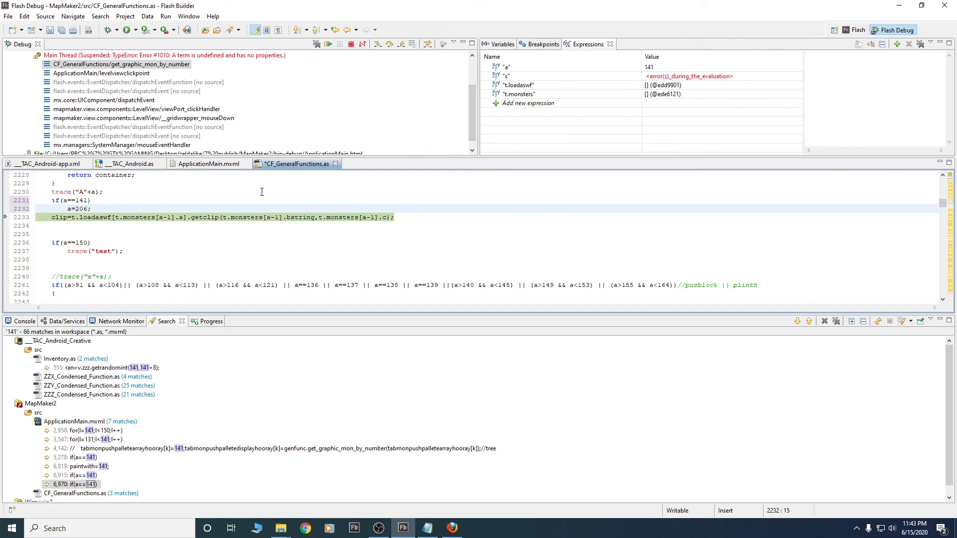
# Run MapMaker2 in debug mode with the edited code and load it through to its map list
pyautogui.press('F11')
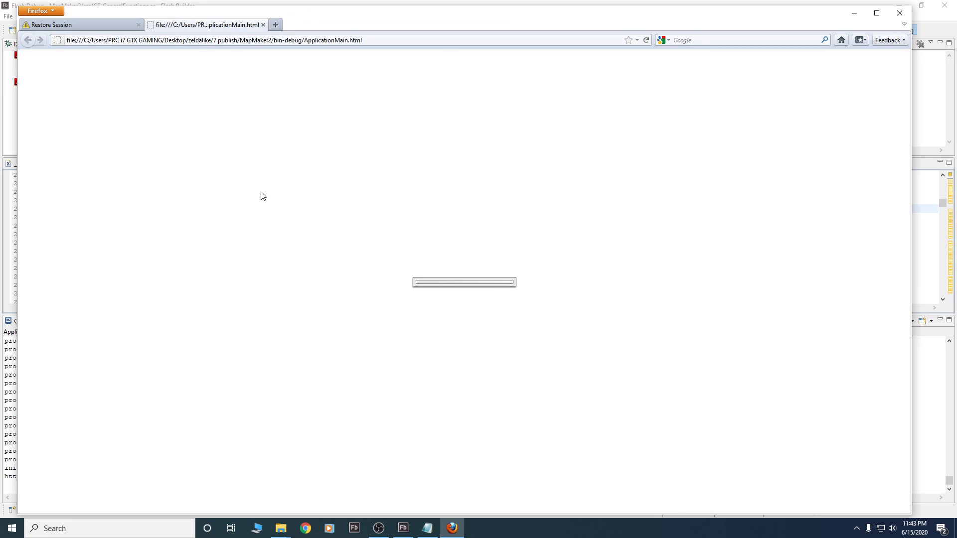
pyautogui.click(38, 61)
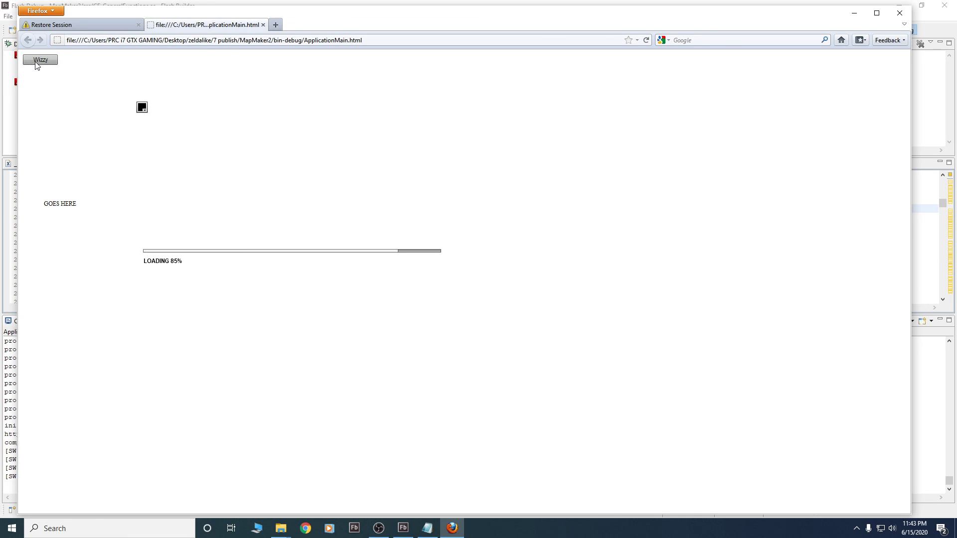
pyautogui.click(91, 57)
pyautogui.doubleClick(91, 56)
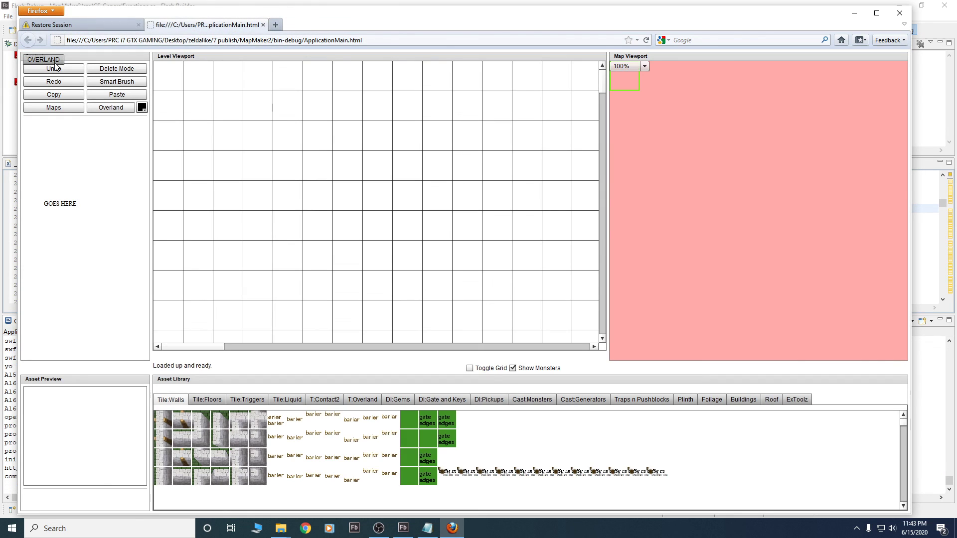
pyautogui.click(55, 64)
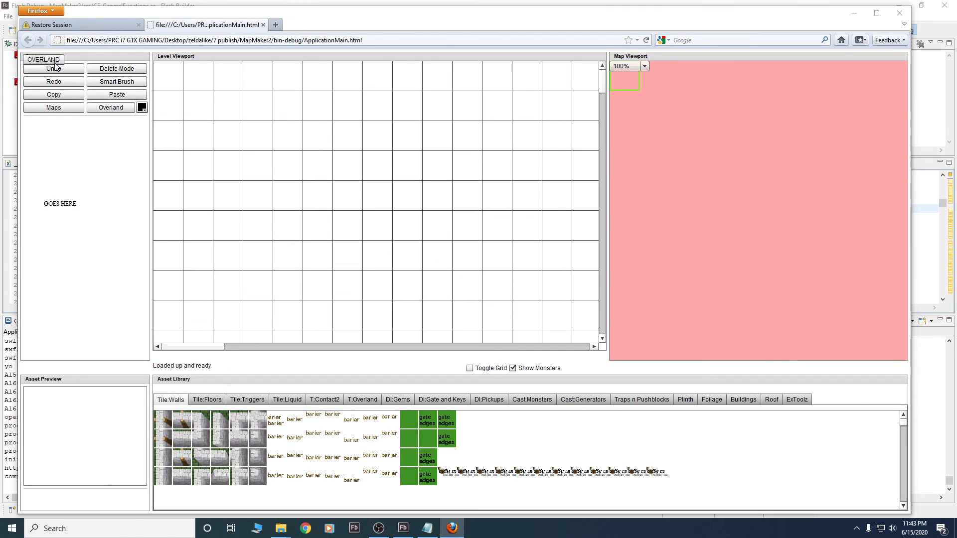
pyautogui.doubleClick(102, 56)
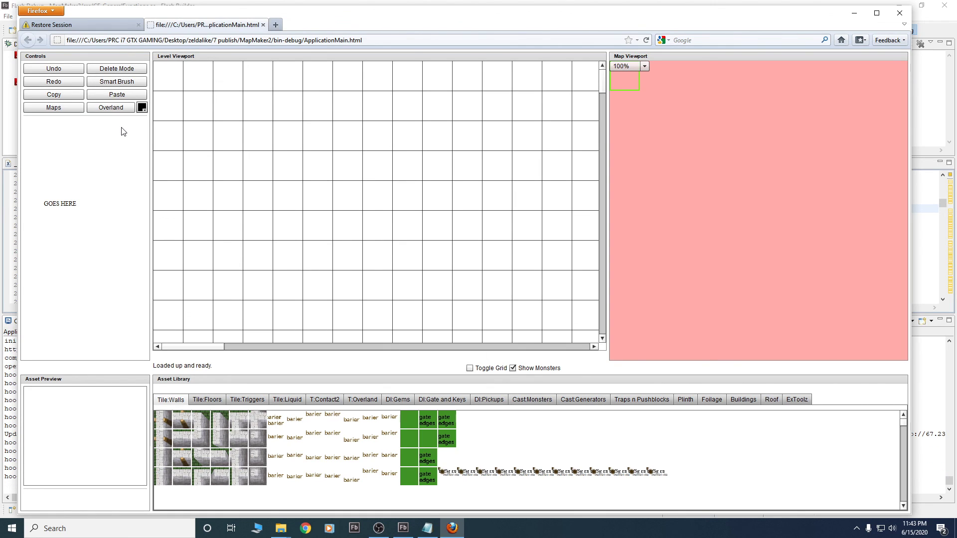
pyautogui.click(46, 96)
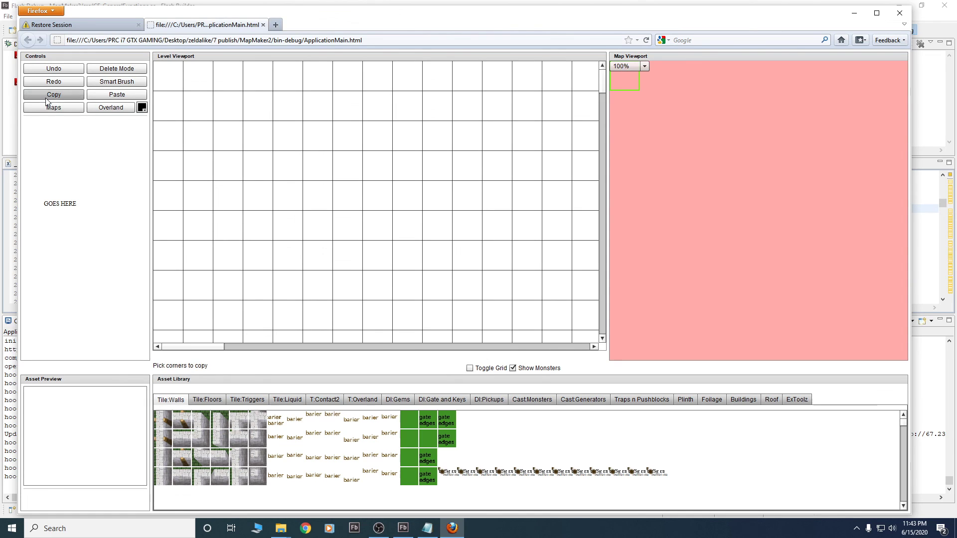
pyautogui.click(50, 107)
# Open the map 1631:Goblin Dungeon 1 from 1631.dat
pyautogui.click(72, 133)
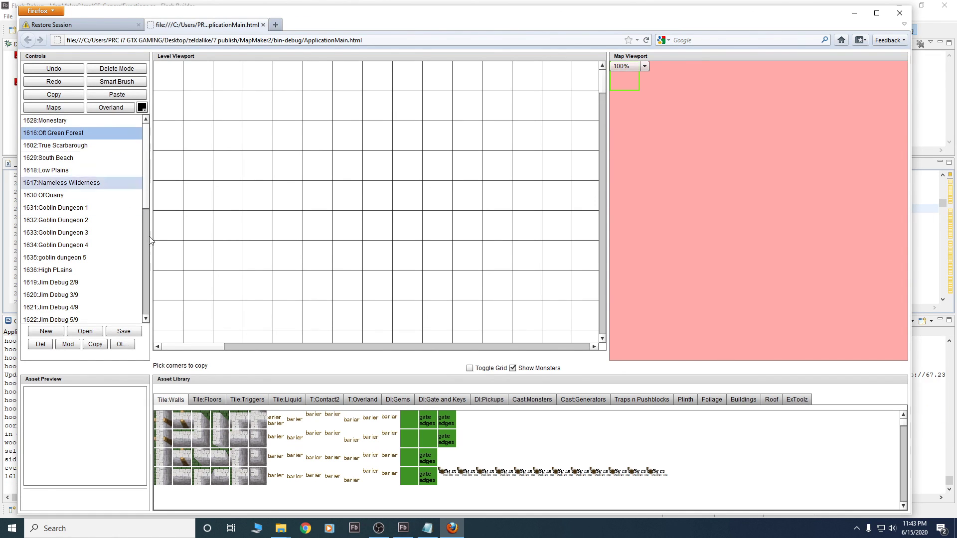
pyautogui.click(102, 209)
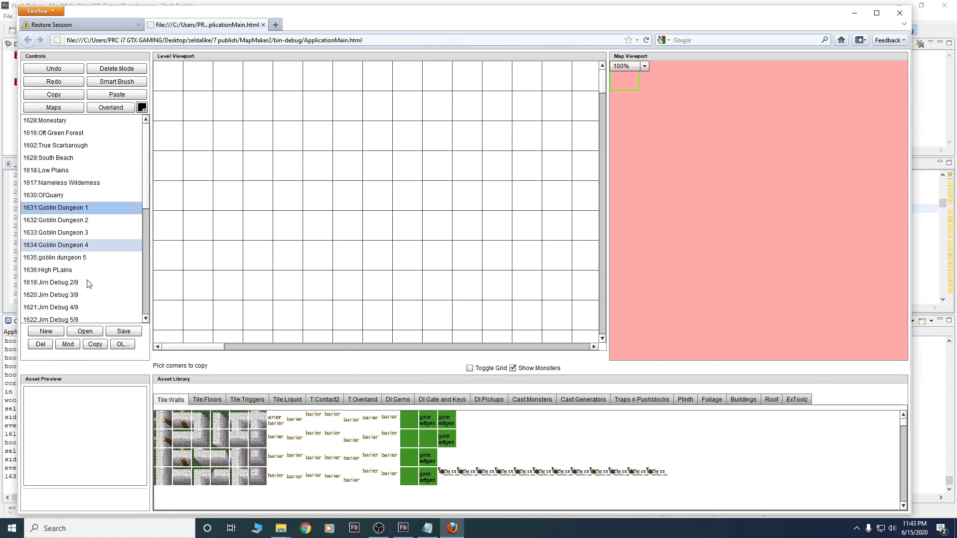
pyautogui.click(83, 330)
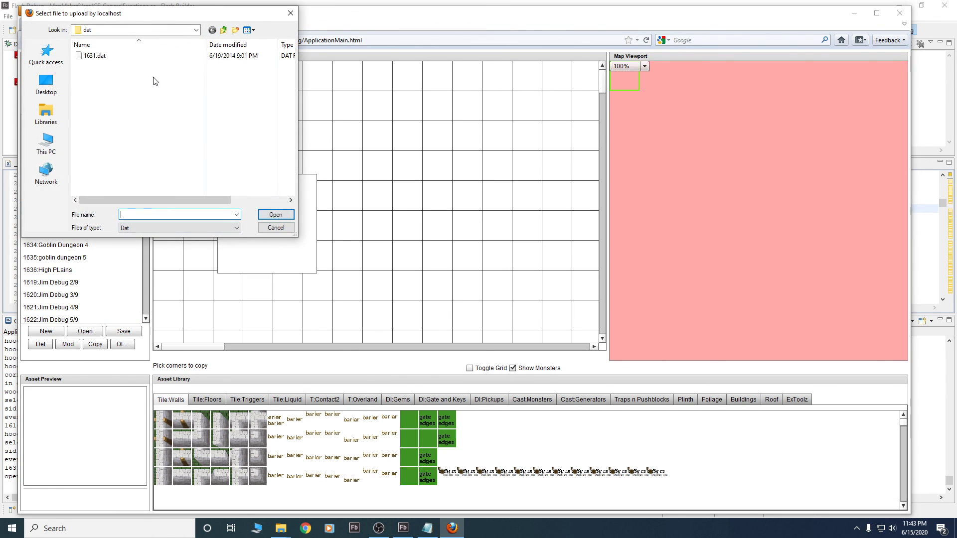
pyautogui.doubleClick(145, 60)
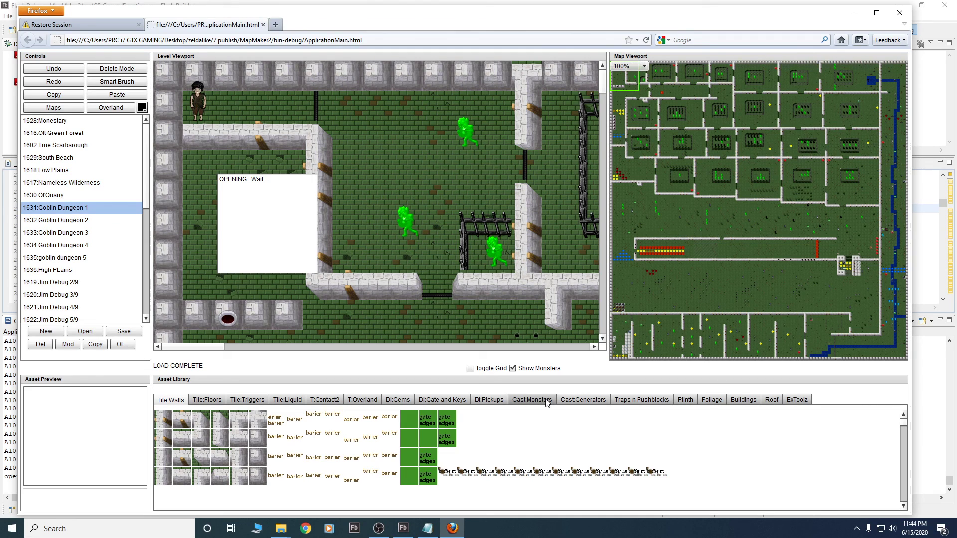
# Sample the character in the dungeon's upper-left corner with the Cast:Monsters brushes and paint a copy directly to its right
pyautogui.click(546, 401)
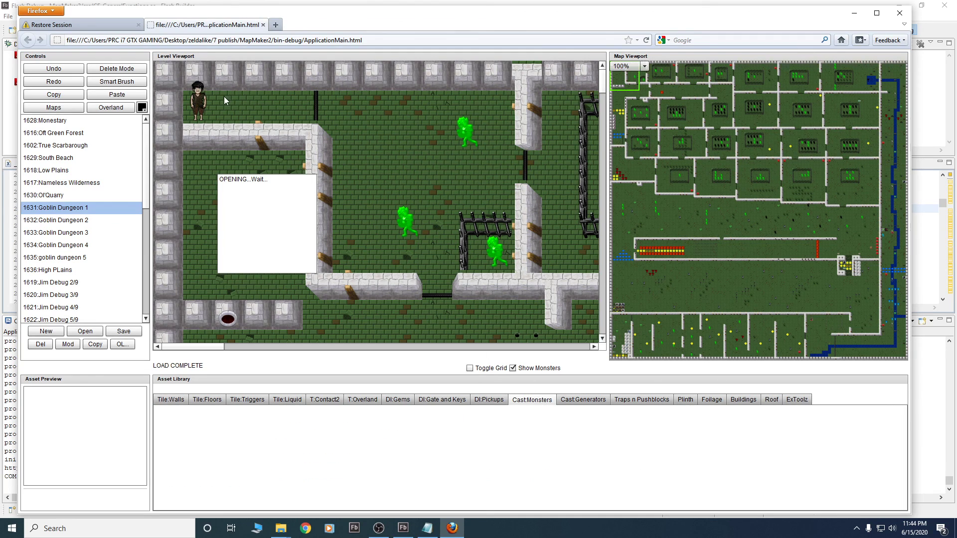
pyautogui.click(193, 100)
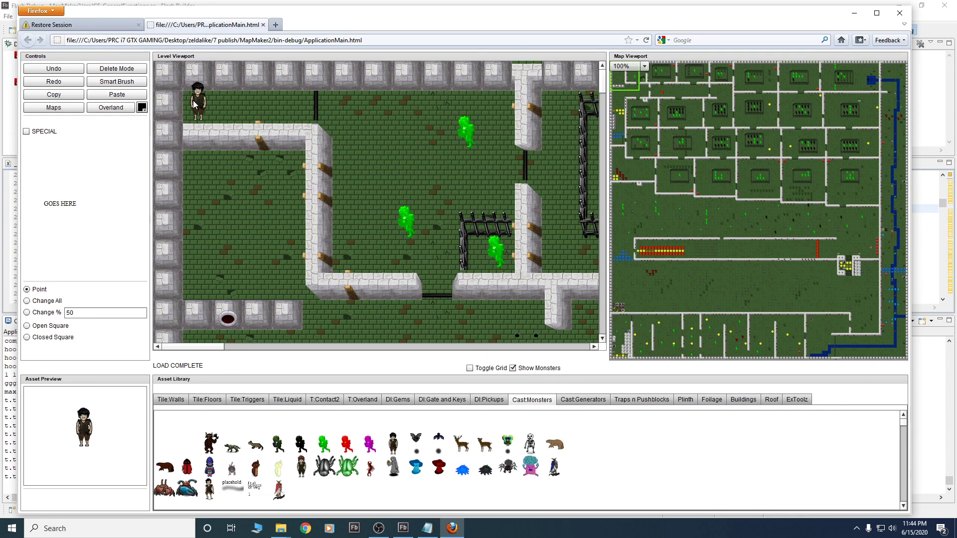
pyautogui.click(235, 106)
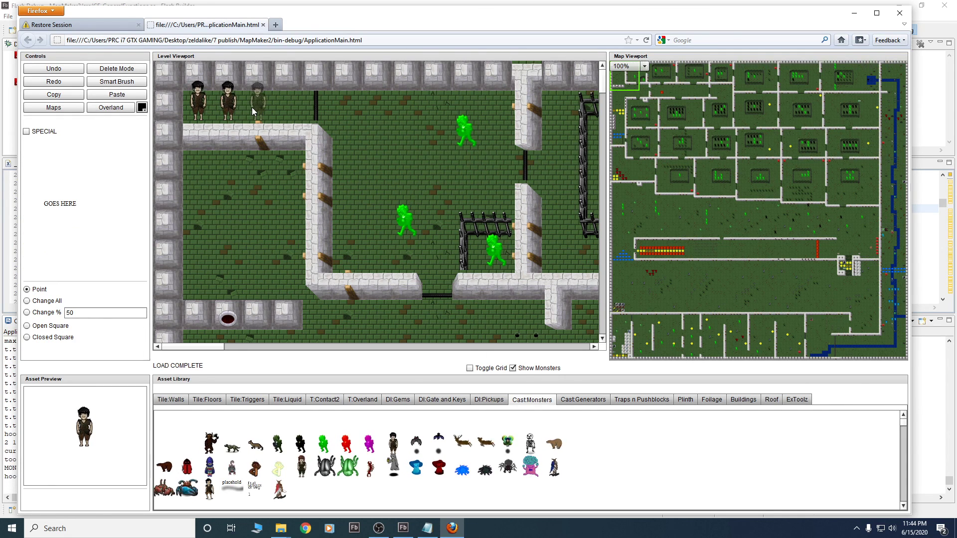
# Return to the map list and open 1636:High PLains from 1636.dat in place of the dungeon map
pyautogui.click(53, 107)
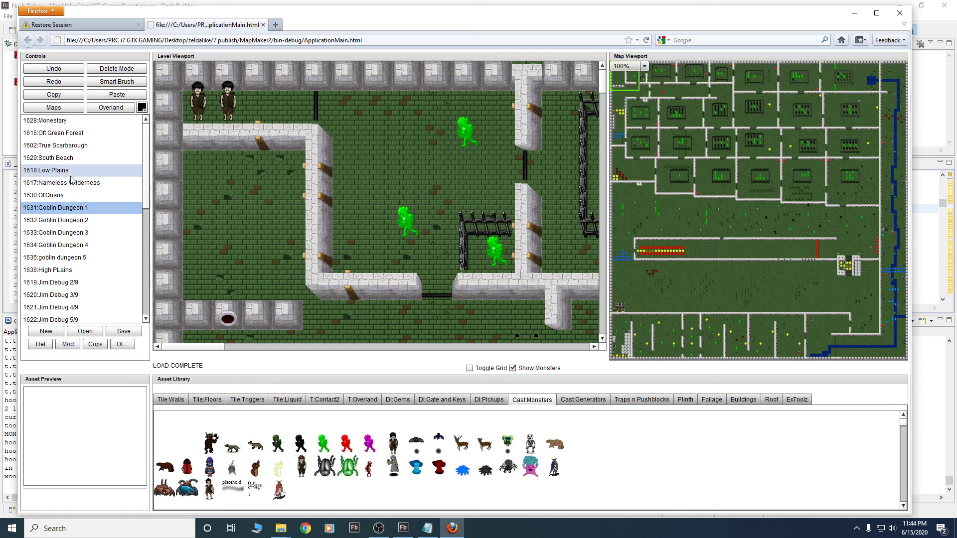
pyautogui.click(60, 269)
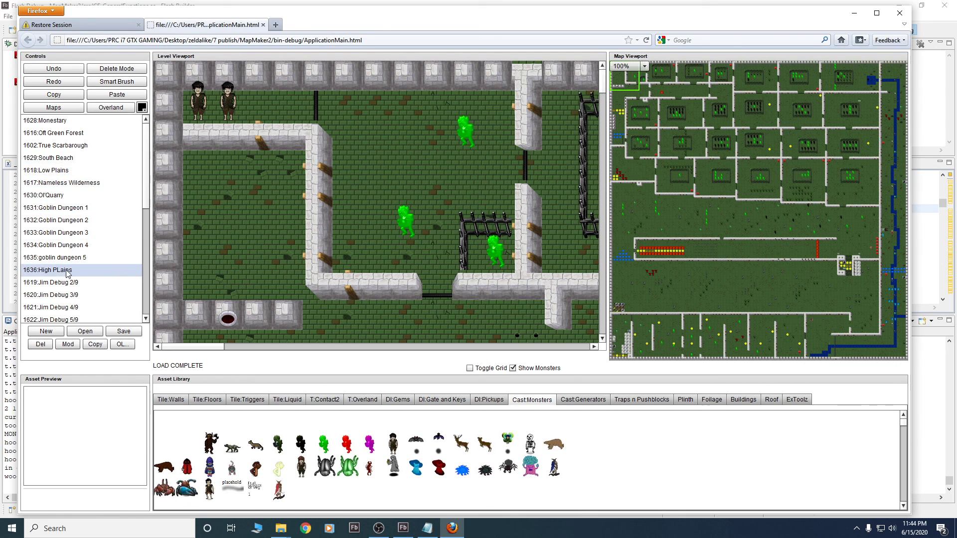
pyautogui.click(85, 331)
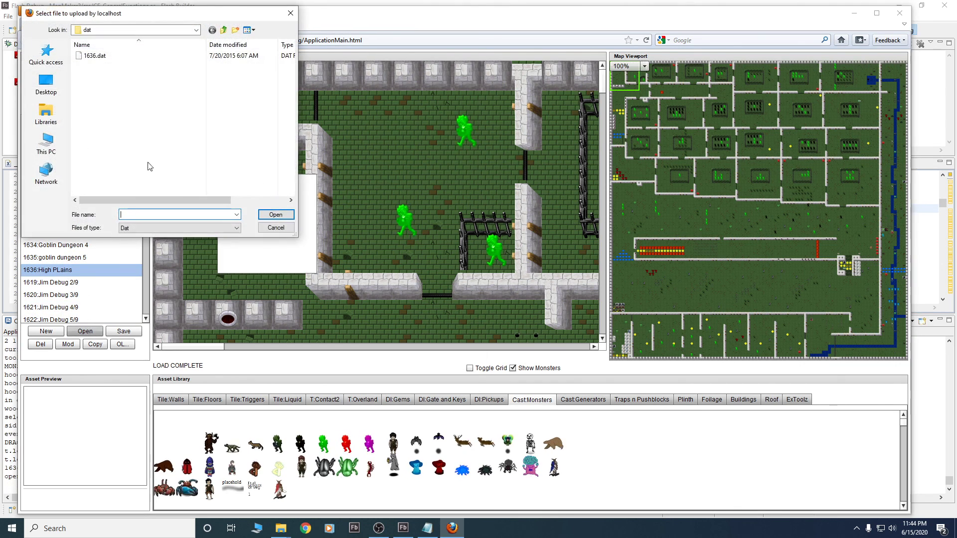
pyautogui.doubleClick(133, 55)
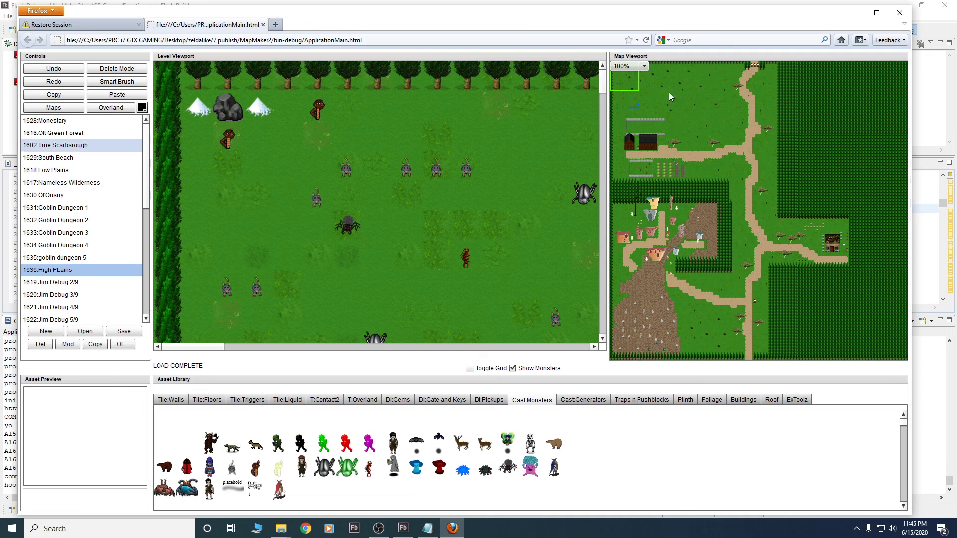
# Sample the easternmost of the three signs at the High PLains north entrance and switch to Flash Builder
pyautogui.click(753, 68)
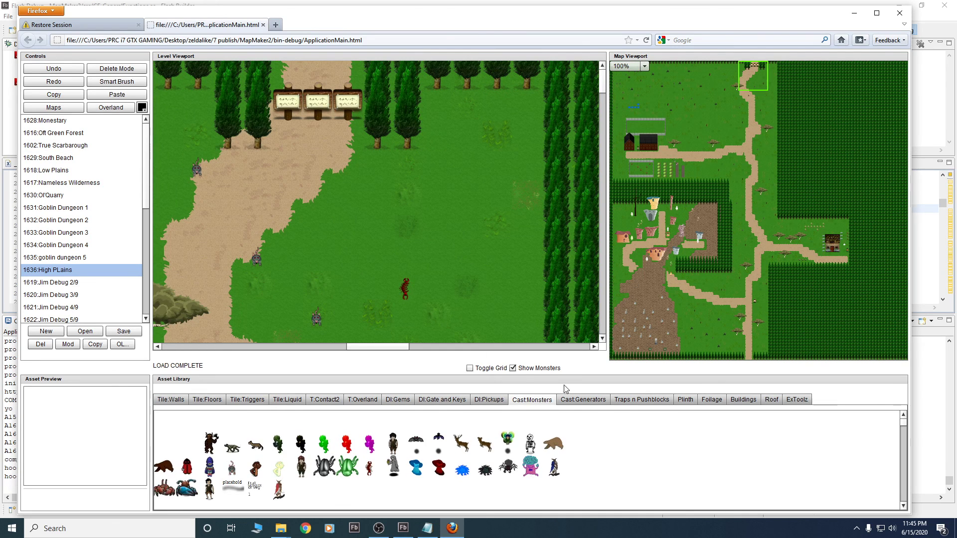
pyautogui.click(337, 103)
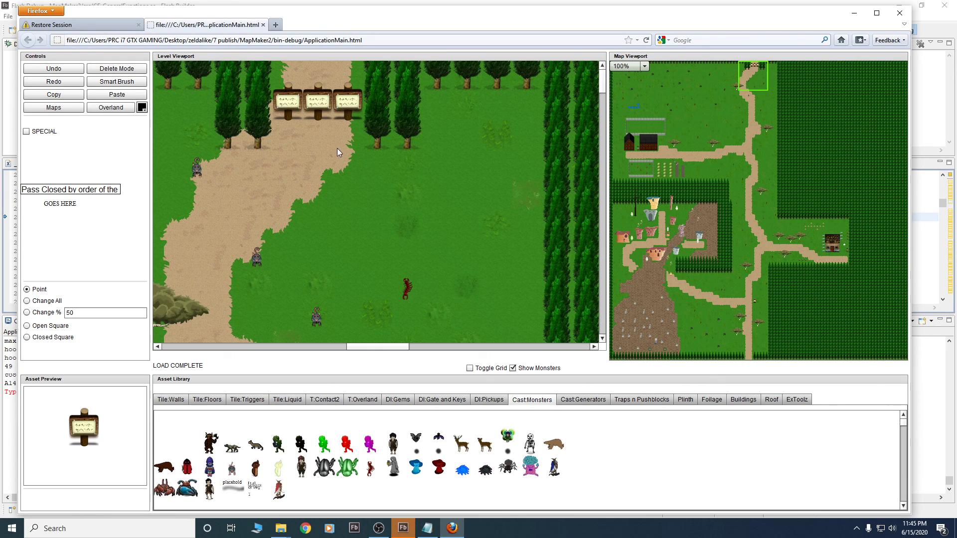
pyautogui.click(404, 529)
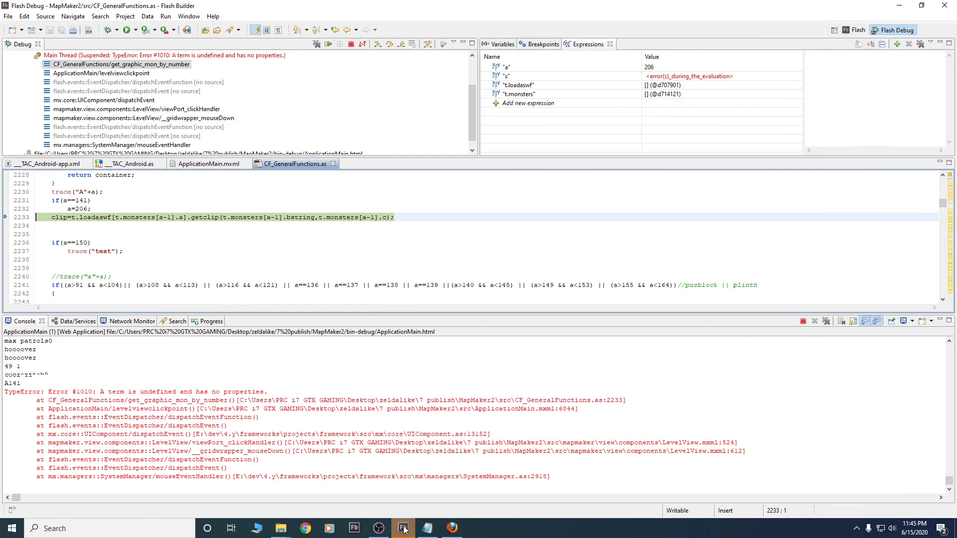
# Inspect the value of variable a around the suspended getclip line 2233 in CF_GeneralFunctions.as
pyautogui.moveTo(70, 208)
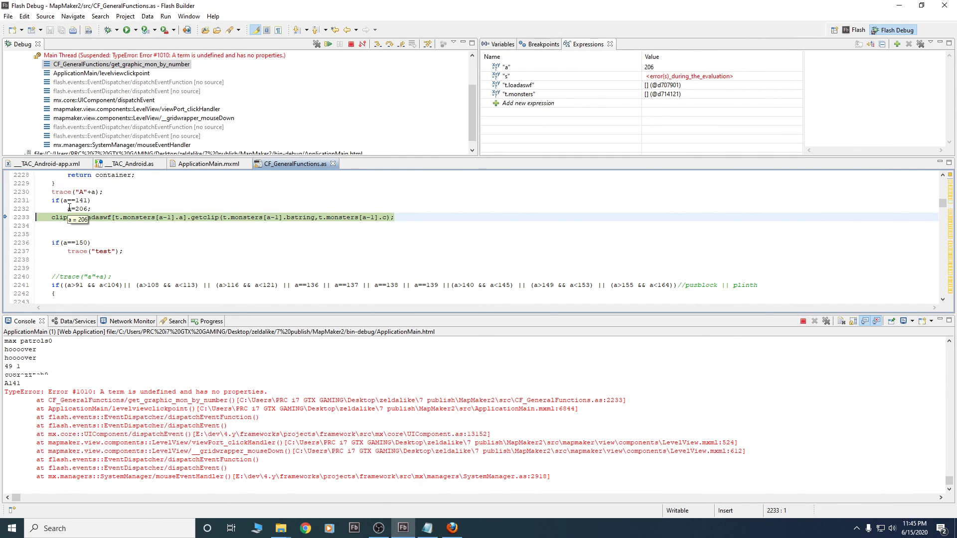
pyautogui.moveTo(268, 219)
pyautogui.press('Up')
pyautogui.press('Up')
pyautogui.press('Up')
pyautogui.press('Up')
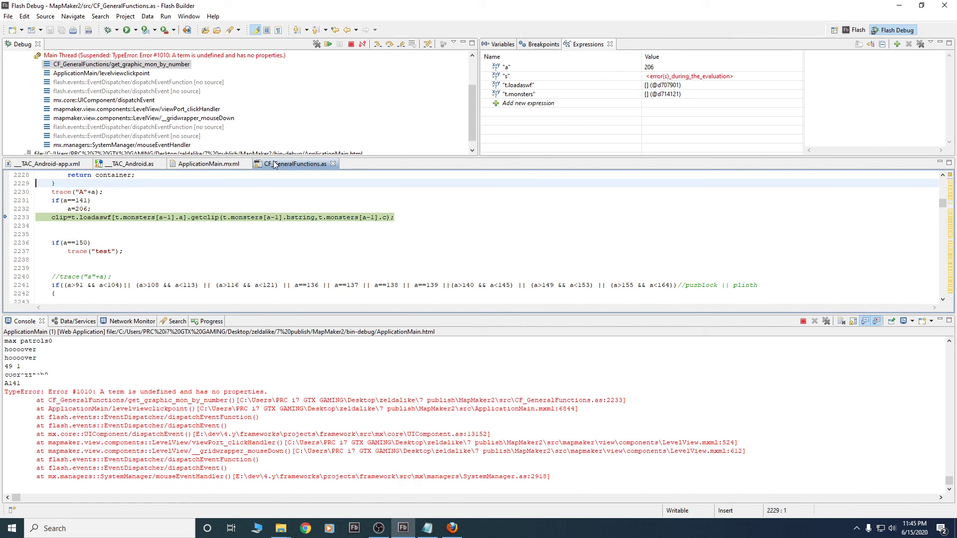
# Search the workspace for 141 and expand the matches in MapMaker2's ApplicationMain.mxml
pyautogui.hotkey('ctrl', 'h')
pyautogui.write('141')
pyautogui.press('Return')
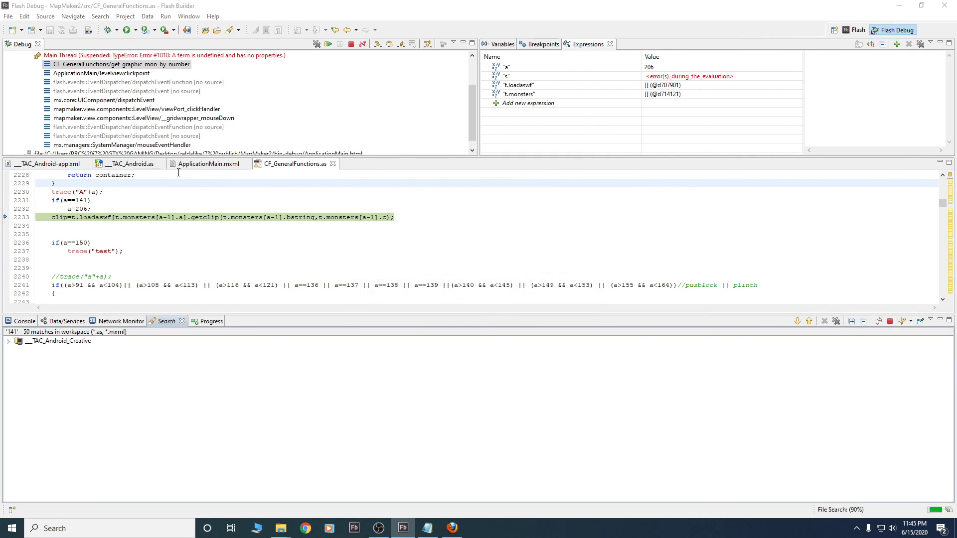
pyautogui.click(7, 403)
pyautogui.click(18, 413)
pyautogui.click(27, 422)
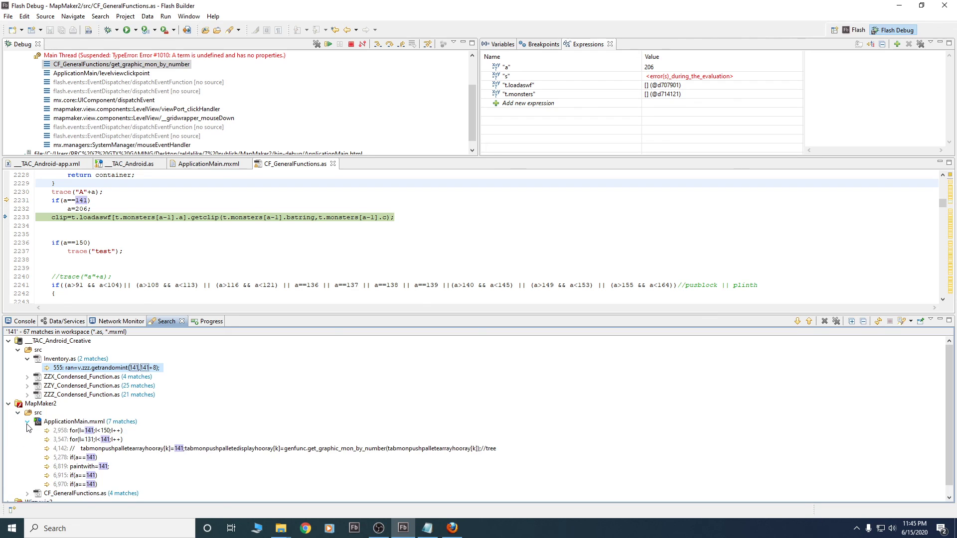
# Examine the 141 matches at lines 5278, 6819 and 6915 of ApplicationMain.mxml to see how 141 and 206 are swapped
pyautogui.doubleClick(76, 467)
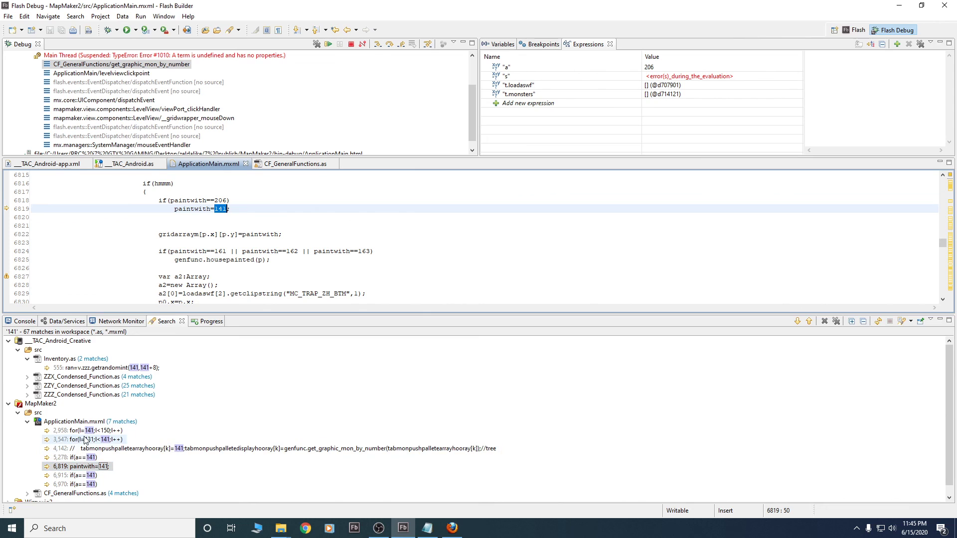
pyautogui.doubleClick(88, 459)
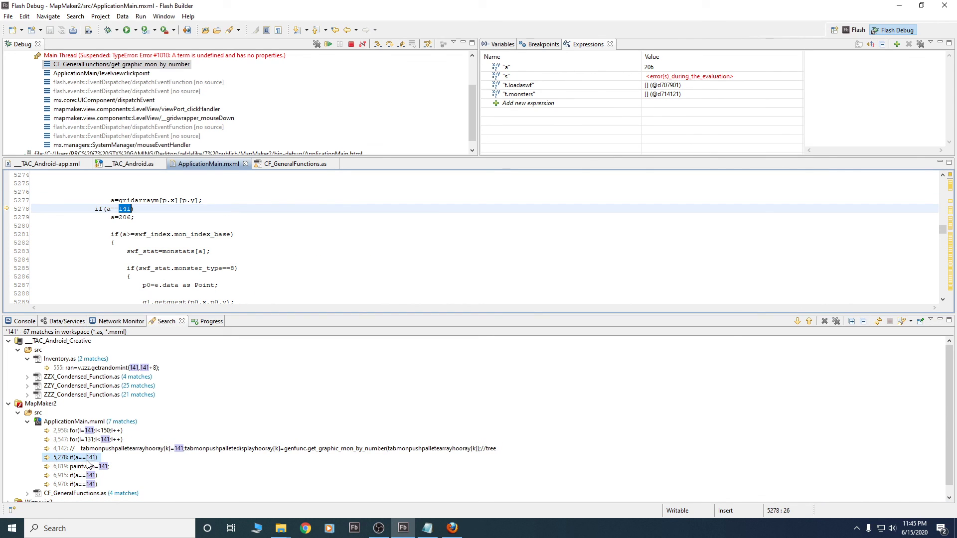
pyautogui.doubleClick(84, 476)
pyautogui.doubleClick(86, 457)
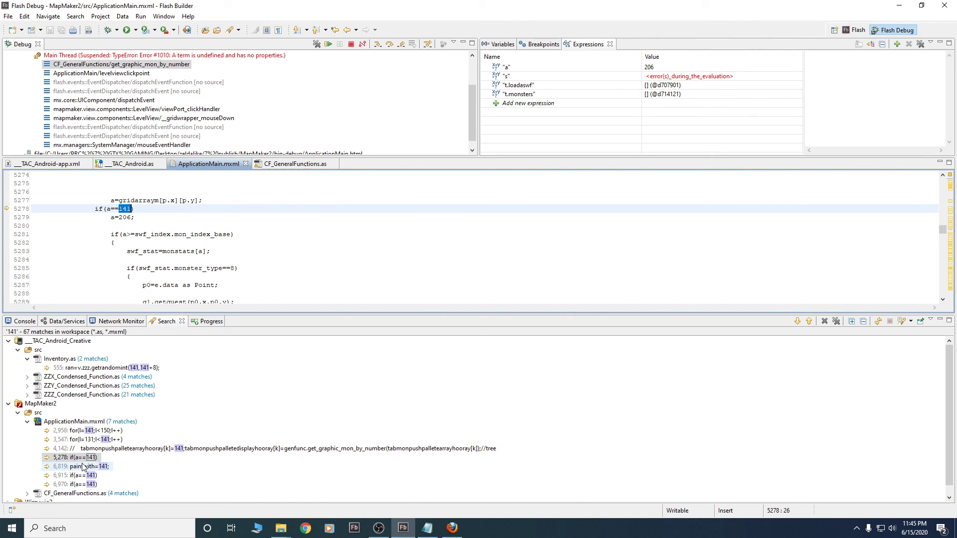
pyautogui.doubleClick(75, 476)
pyautogui.click(78, 467)
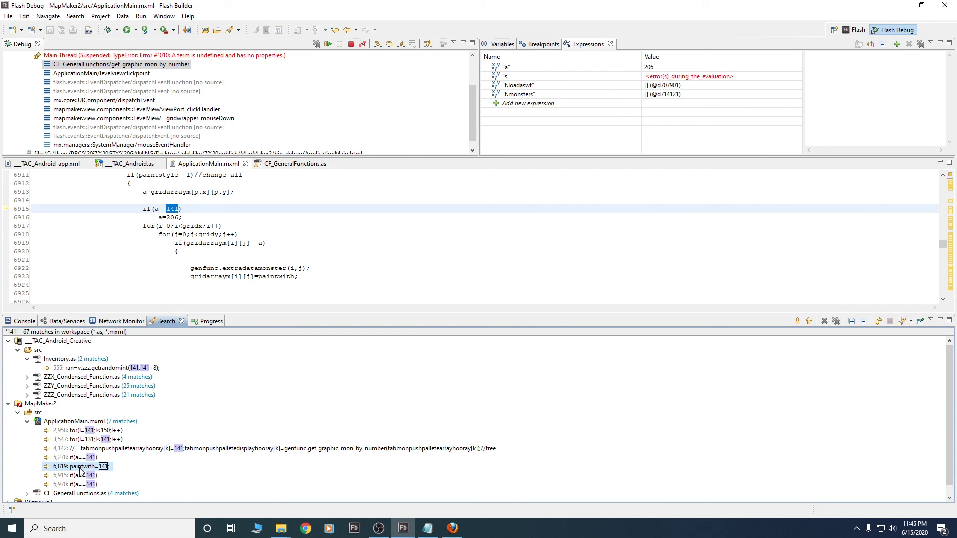
pyautogui.doubleClick(80, 467)
pyautogui.scroll(2, 127, 220)
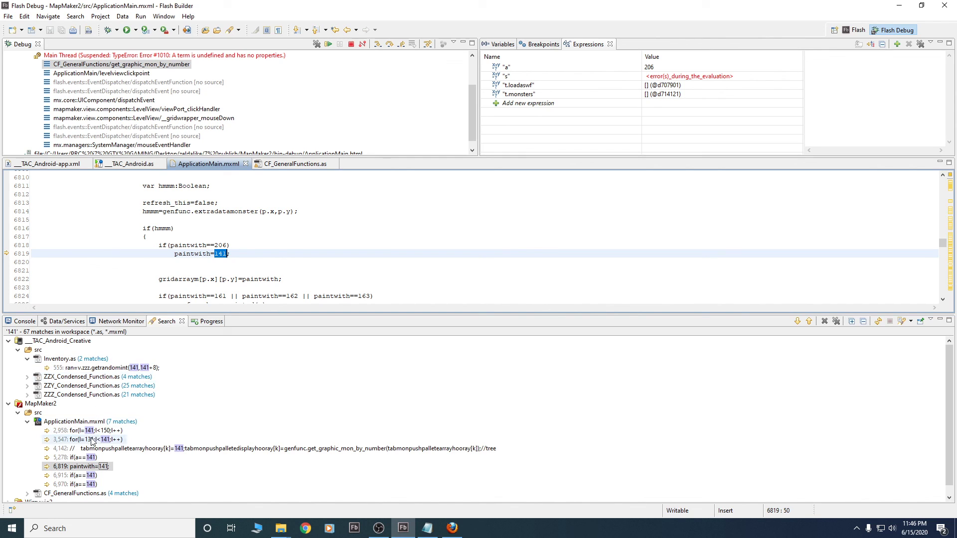
# Try commenting out the if(a==141) check at line 5278 of ApplicationMain.mxml, remove the comment marks again and save the file
pyautogui.doubleClick(86, 457)
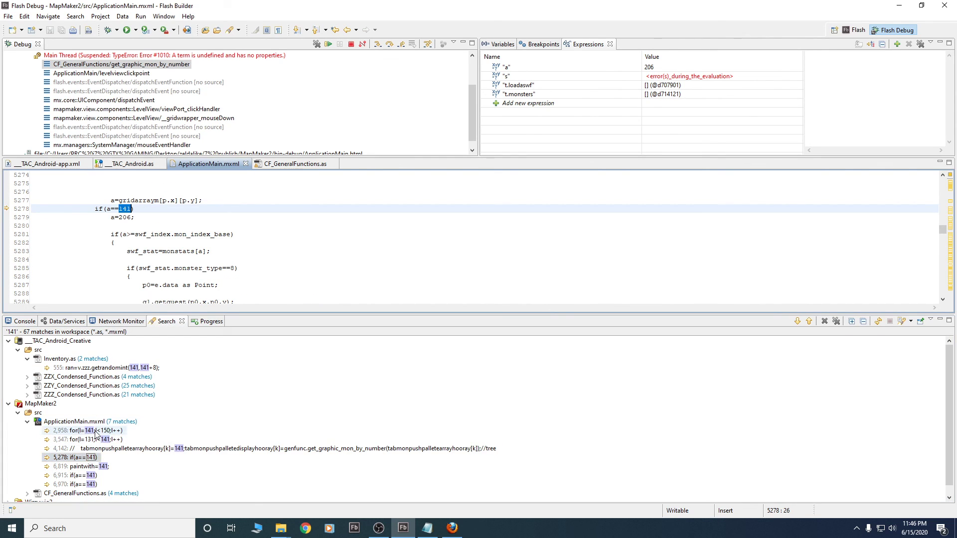
pyautogui.click(95, 209)
pyautogui.write('//')
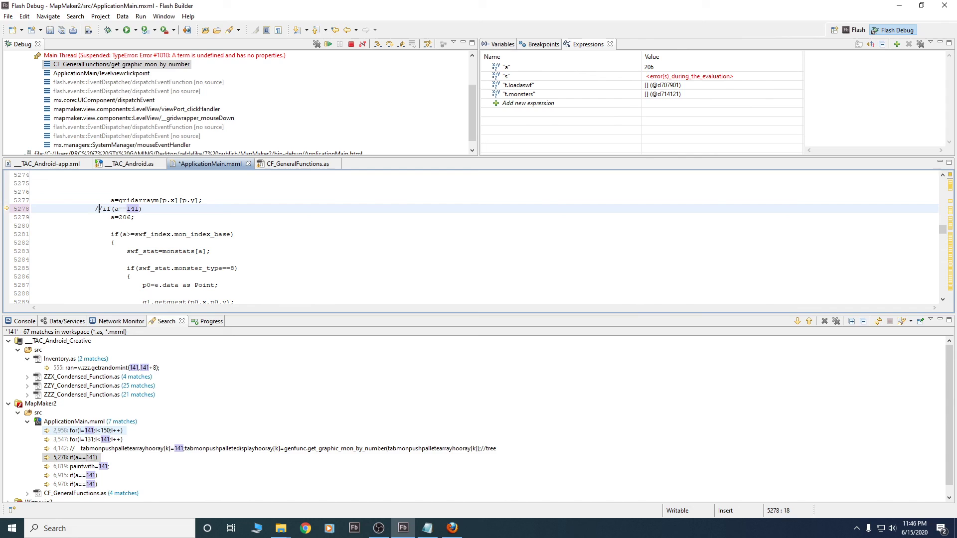
pyautogui.press('Down')
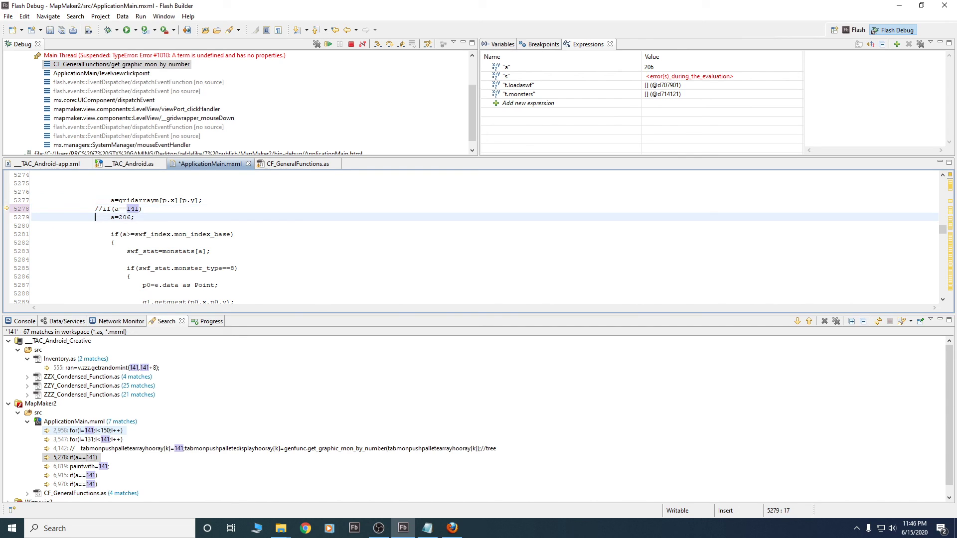
pyautogui.press('Up')
pyautogui.press('Delete')
pyautogui.press('Delete')
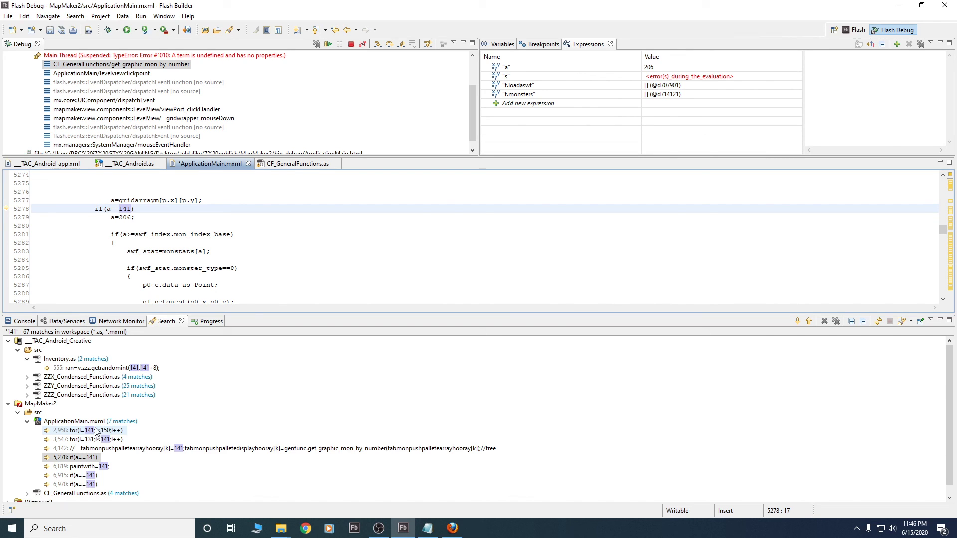
pyautogui.hotkey('ctrl', 's')
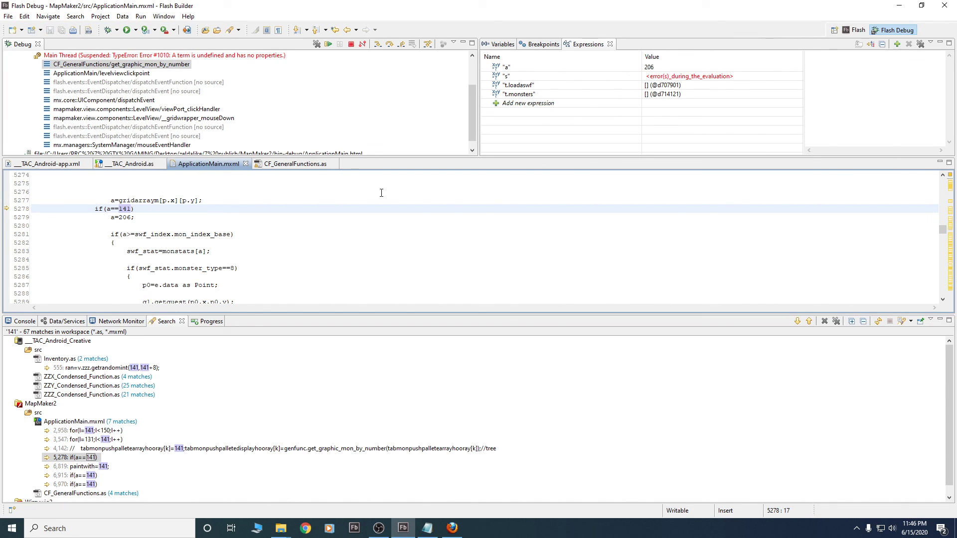
# Find every occurrence of 206 in ApplicationMain.mxml to see where the value is used
pyautogui.hotkey('ctrl', 'f')
pyautogui.write('206')
pyautogui.press('Return')
pyautogui.press('Return')
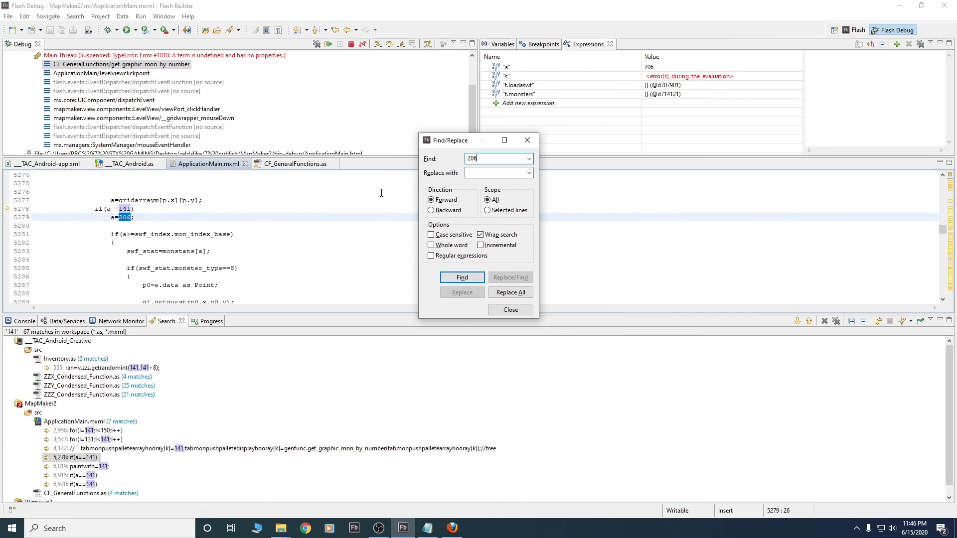
pyautogui.press('Return')
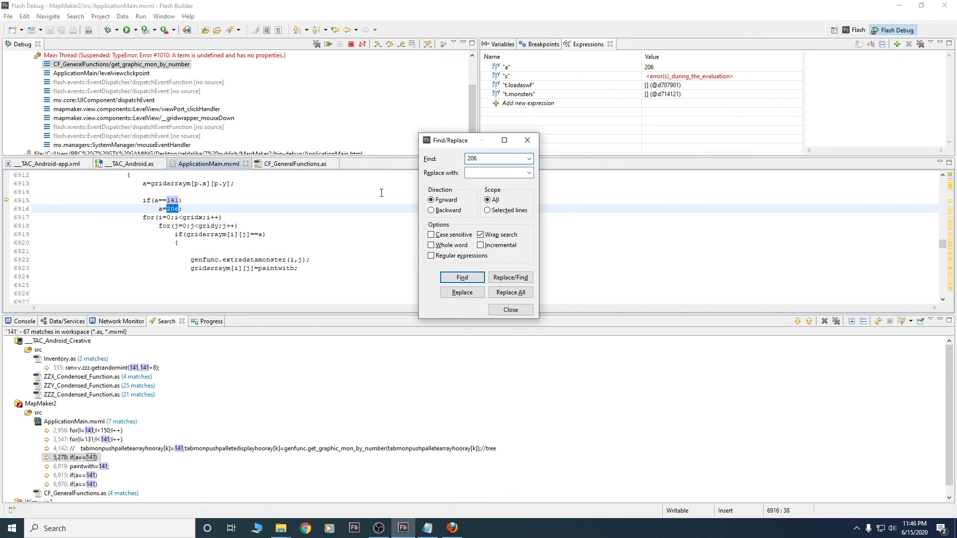
pyautogui.press('Return')
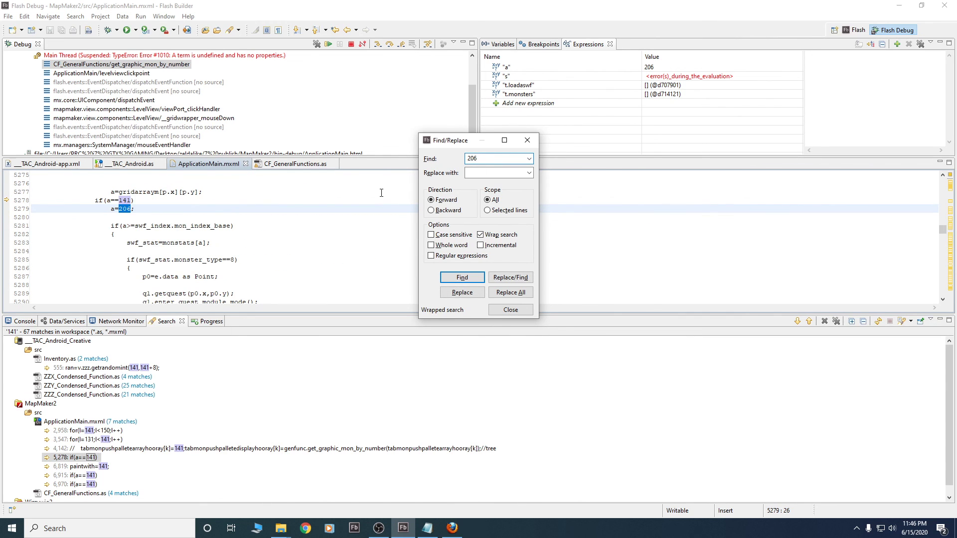
pyautogui.press('Return')
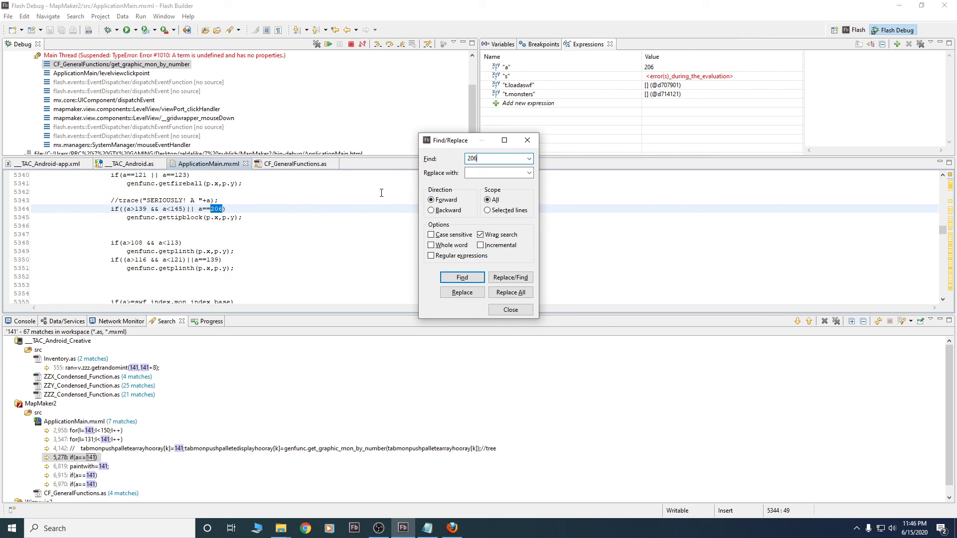
pyautogui.press('Return')
pyautogui.press('Return')
pyautogui.press('Return')
pyautogui.press('Return')
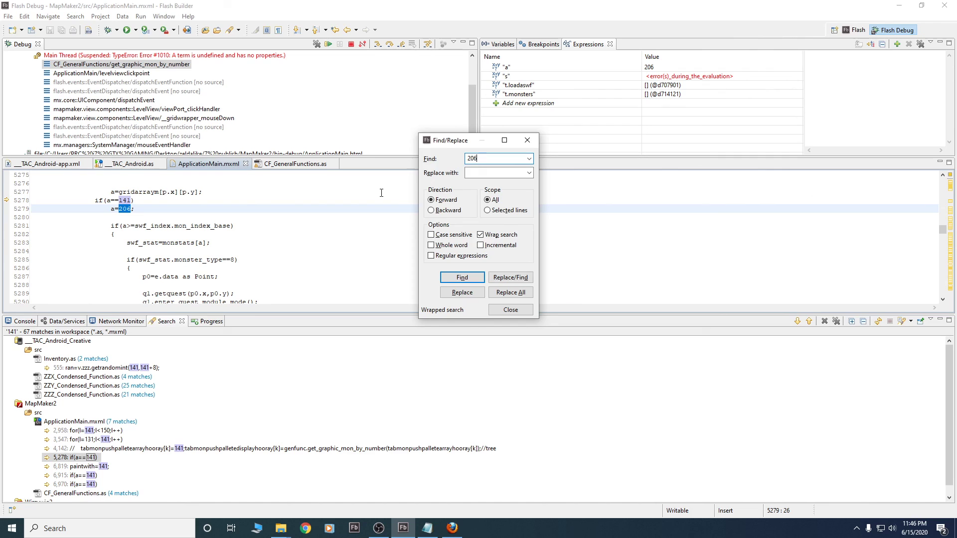
pyautogui.press('Escape')
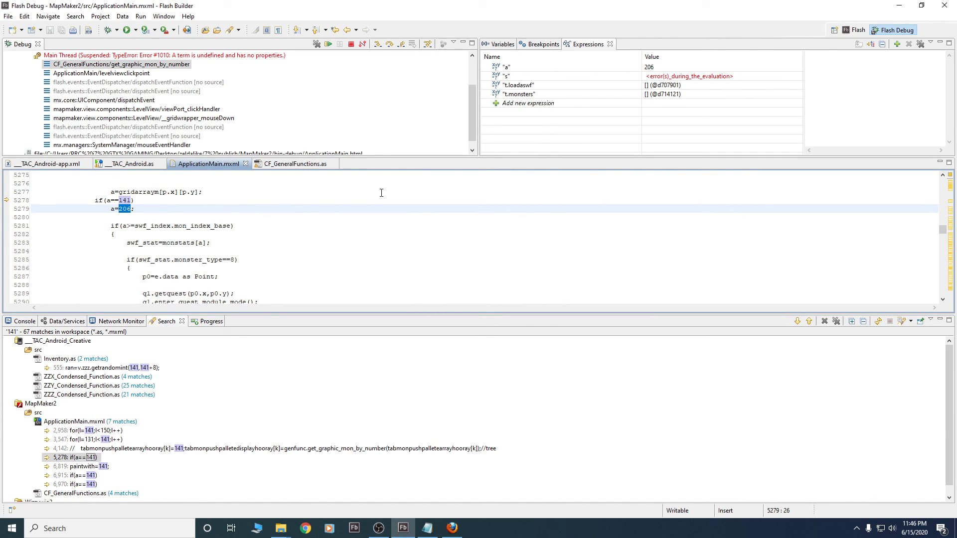
# Resume the suspended debug session past the repeated sign errors, dismiss the Flash Player error and return to MapMaker2 in Firefox
pyautogui.click(327, 44)
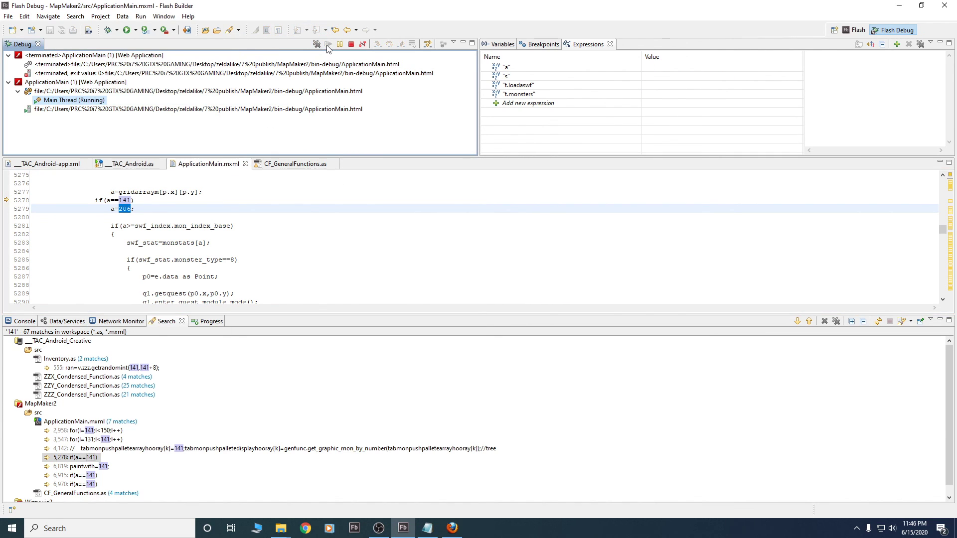
pyautogui.hotkey('alt', 'Tab')
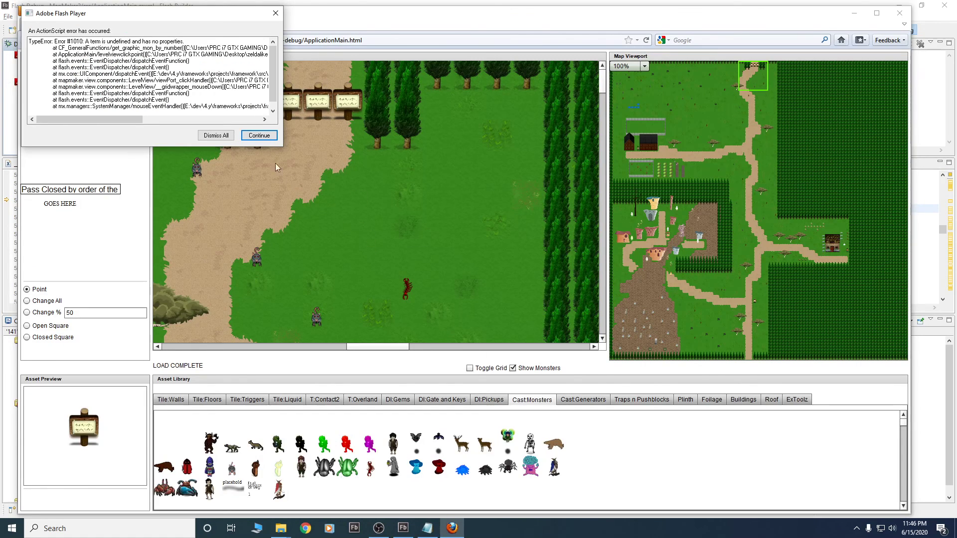
pyautogui.click(216, 135)
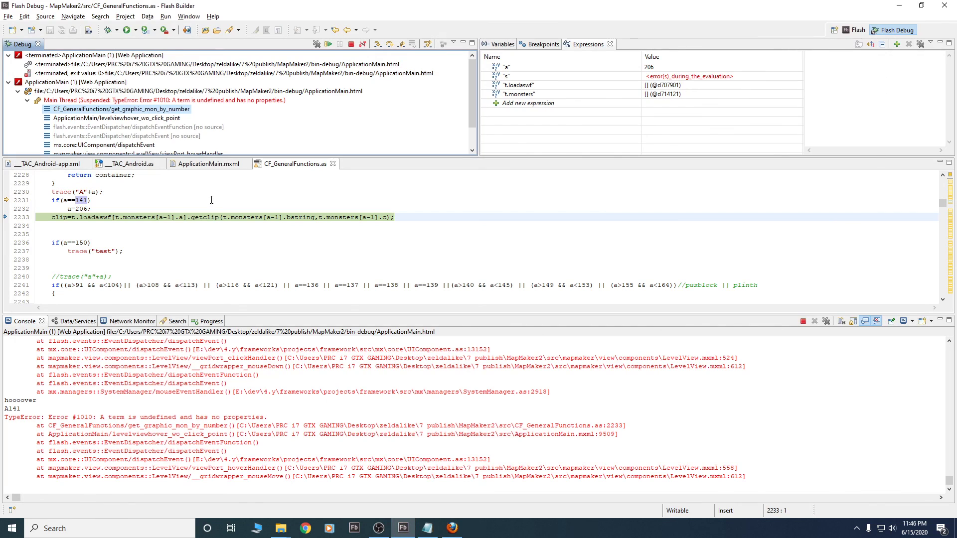
pyautogui.click(327, 44)
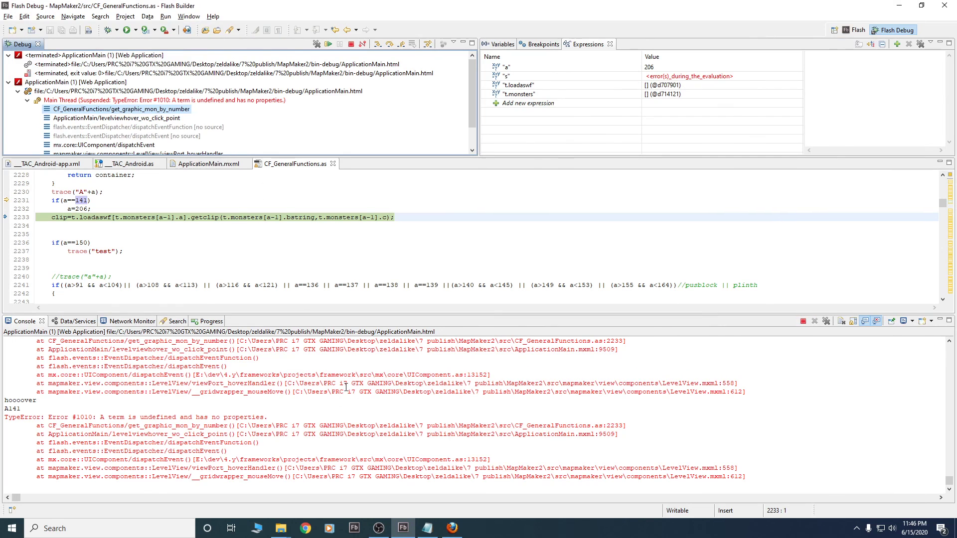
pyautogui.press('F8')
pyautogui.hotkey('alt', 'Tab')
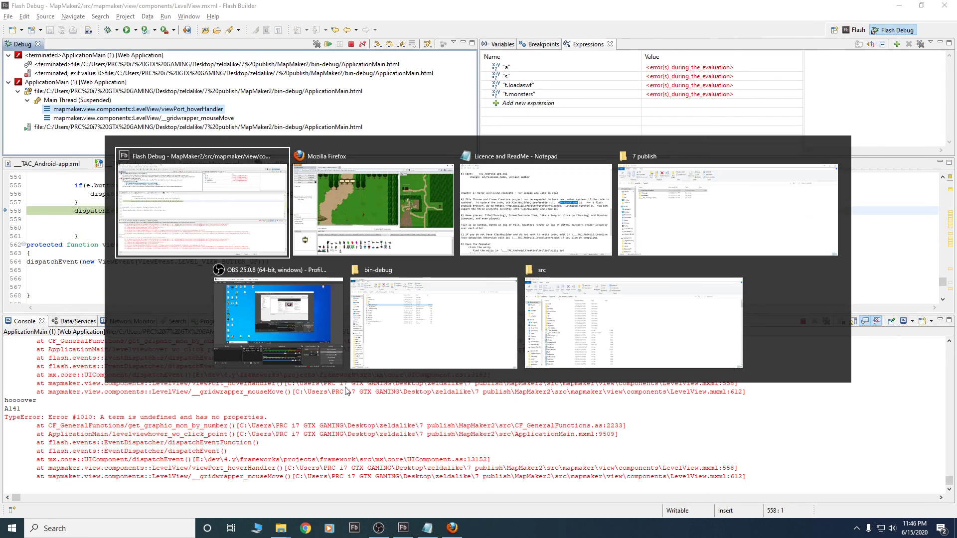
pyautogui.press('F6')
pyautogui.press('F6')
pyautogui.press('F8')
pyautogui.hotkey('alt', 'Tab')
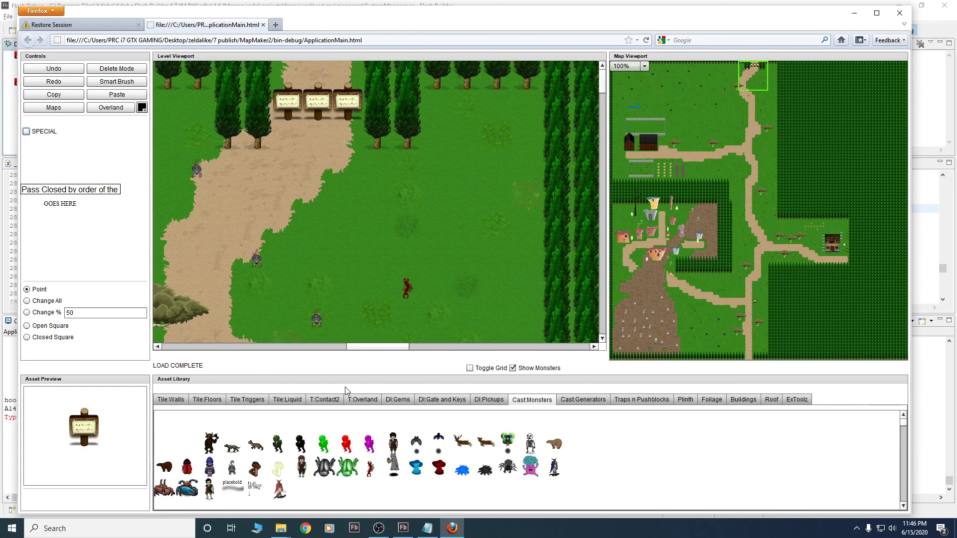
# Choose the sign brush from the Cast:Generators assets and paint one on the grass just east of the dirt road
pyautogui.click(445, 401)
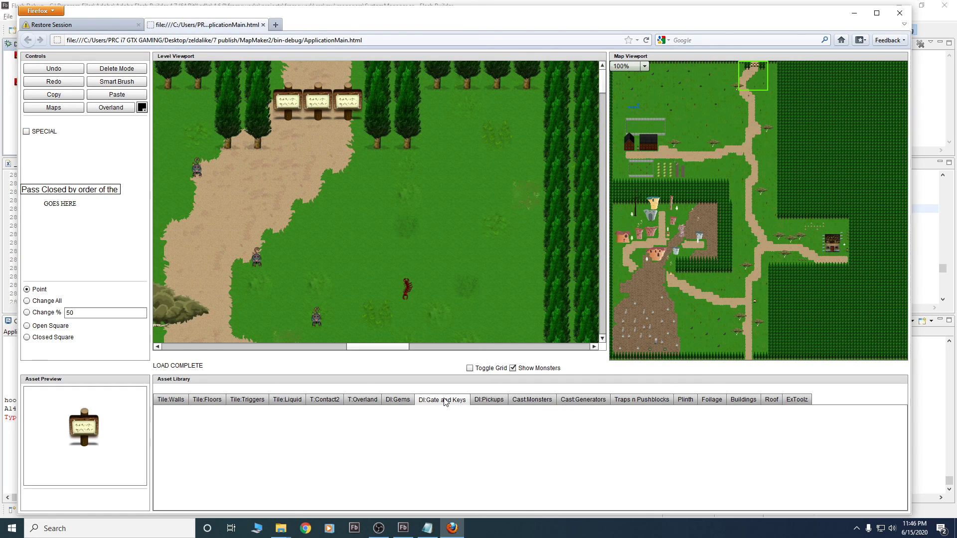
pyautogui.click(488, 400)
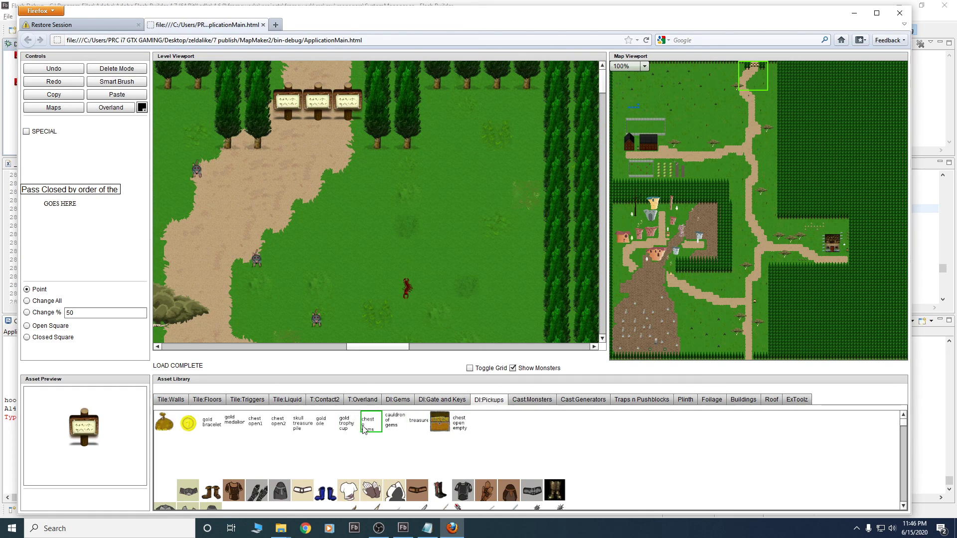
pyautogui.click(537, 401)
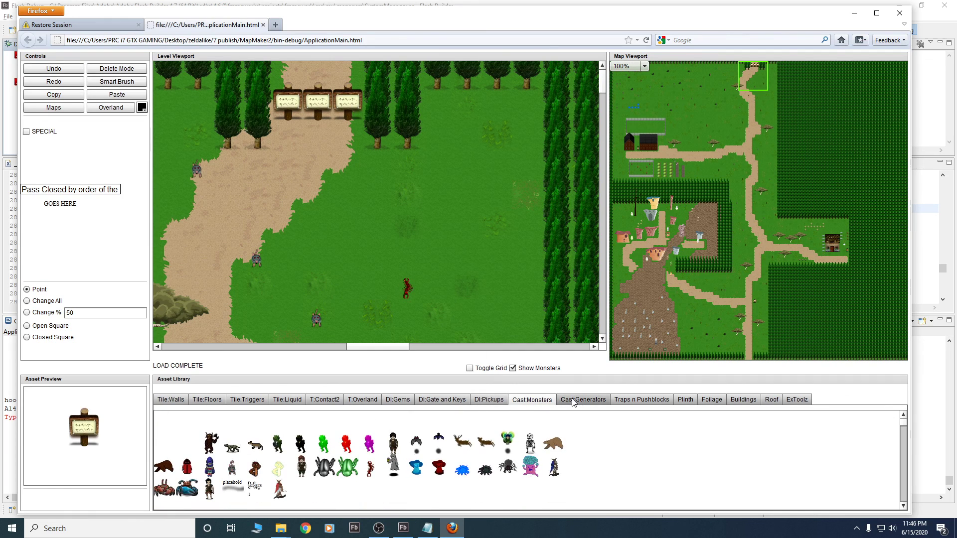
pyautogui.click(607, 401)
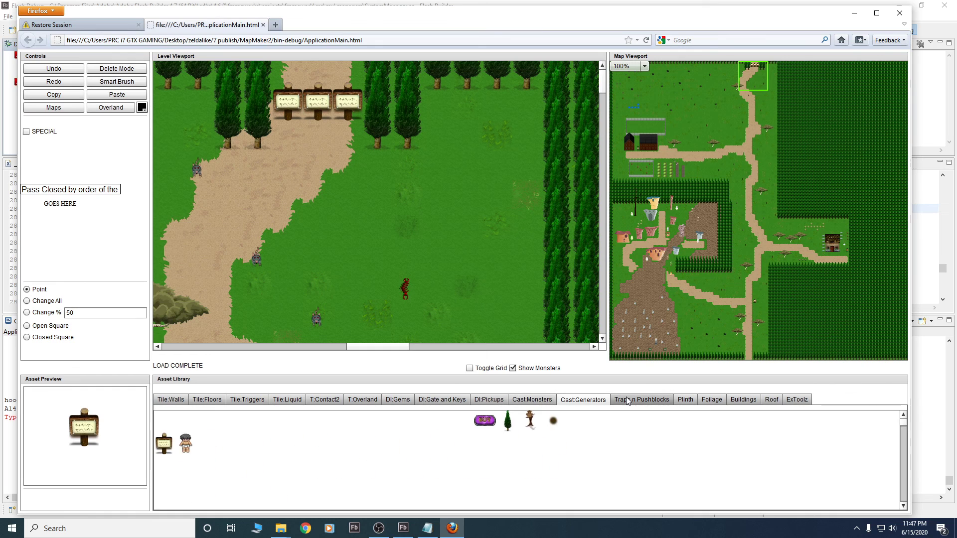
pyautogui.click(164, 443)
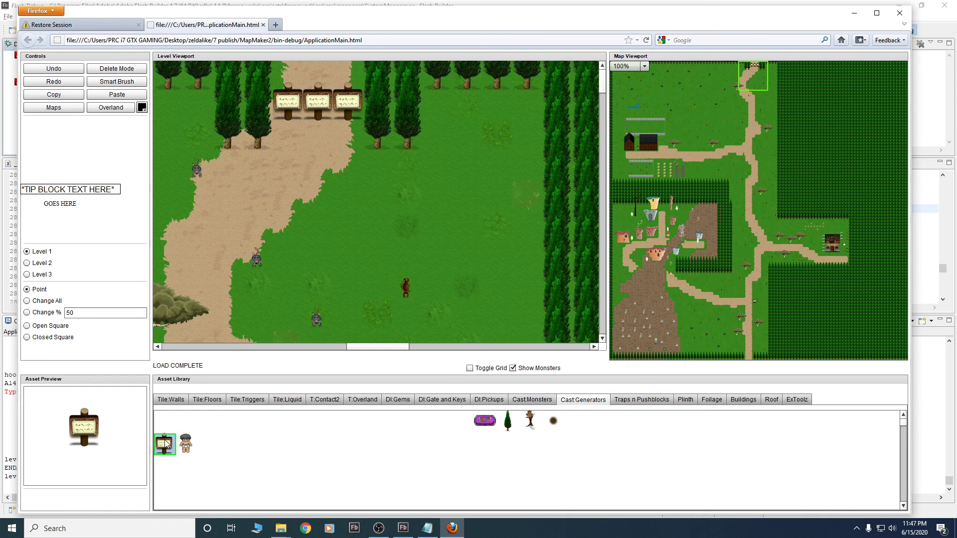
pyautogui.click(294, 285)
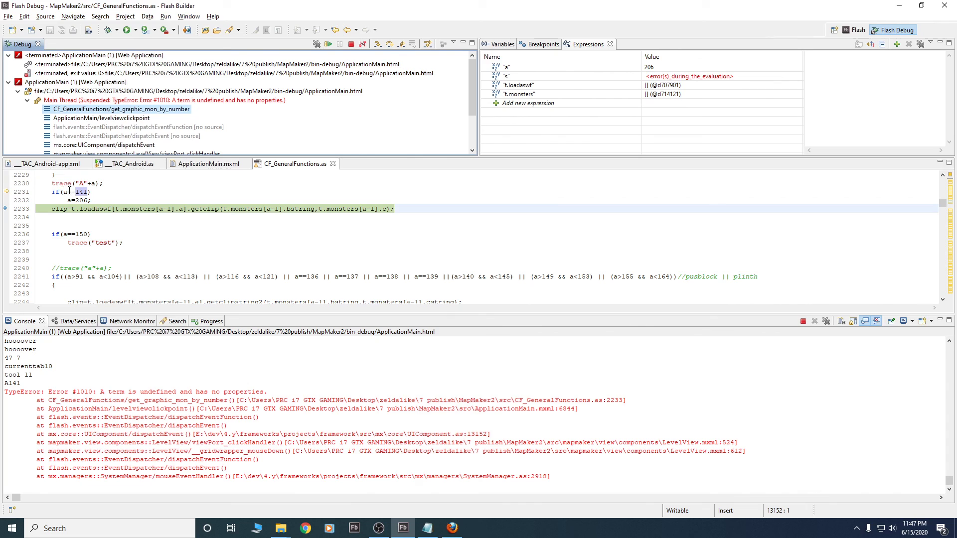
# Expand the watched t.monsters array and examine its entries through to the length, checking them against the clip lookup at line 2233 of CF_GeneralFunctions.as
pyautogui.moveTo(70, 196)
pyautogui.hotkey('alt', 'Tab')
pyautogui.hotkey('alt', 'Tab')
pyautogui.click(182, 208)
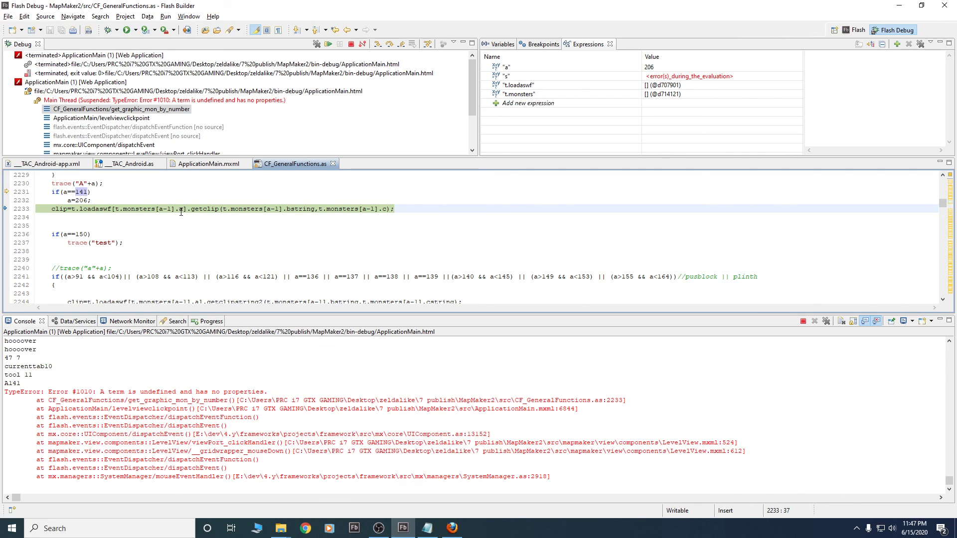
pyautogui.hotkey('shift', 'Down')
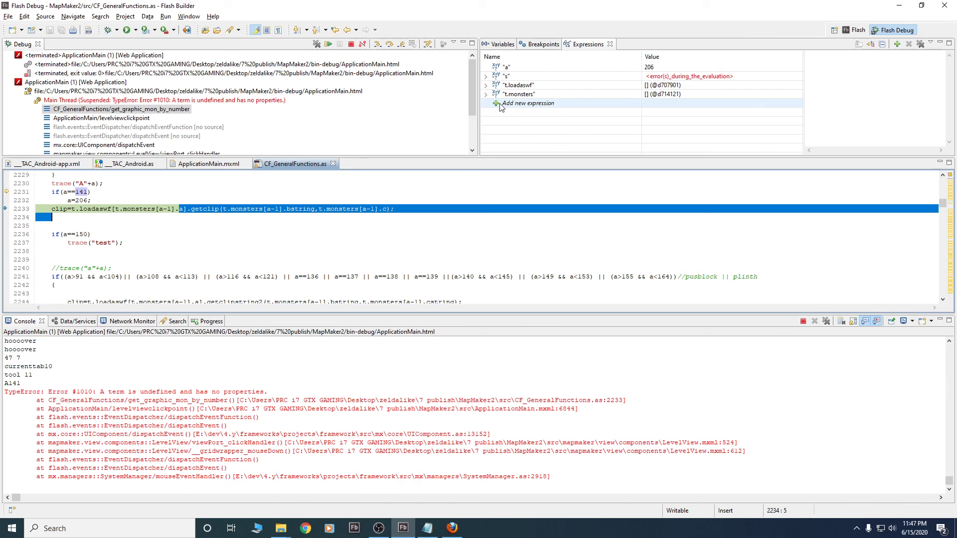
pyautogui.click(486, 94)
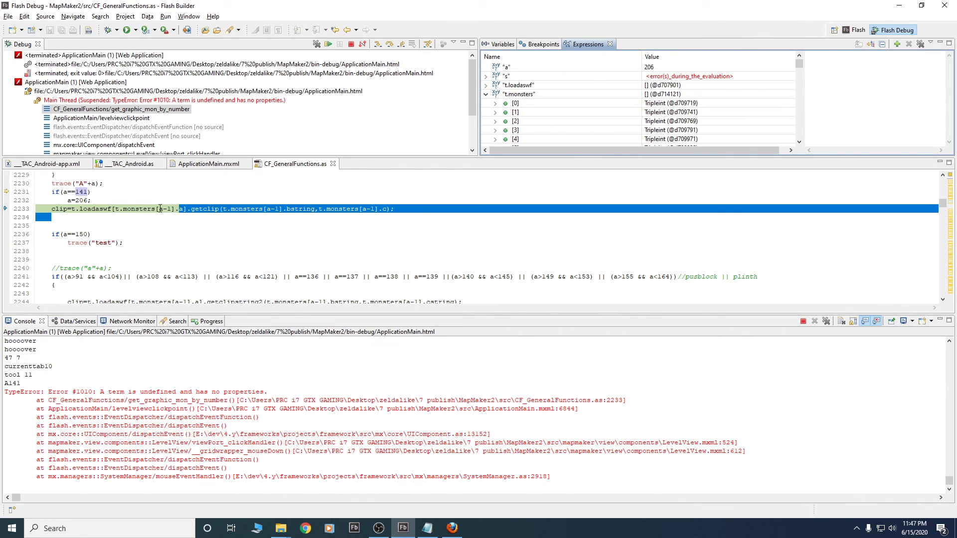
pyautogui.scroll(-18, 617, 127)
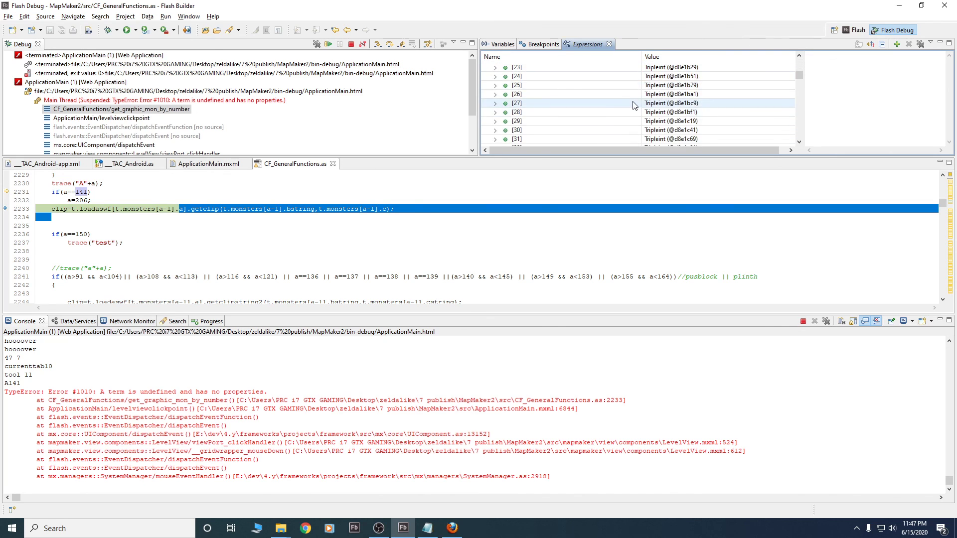
pyautogui.scroll(-20, 617, 127)
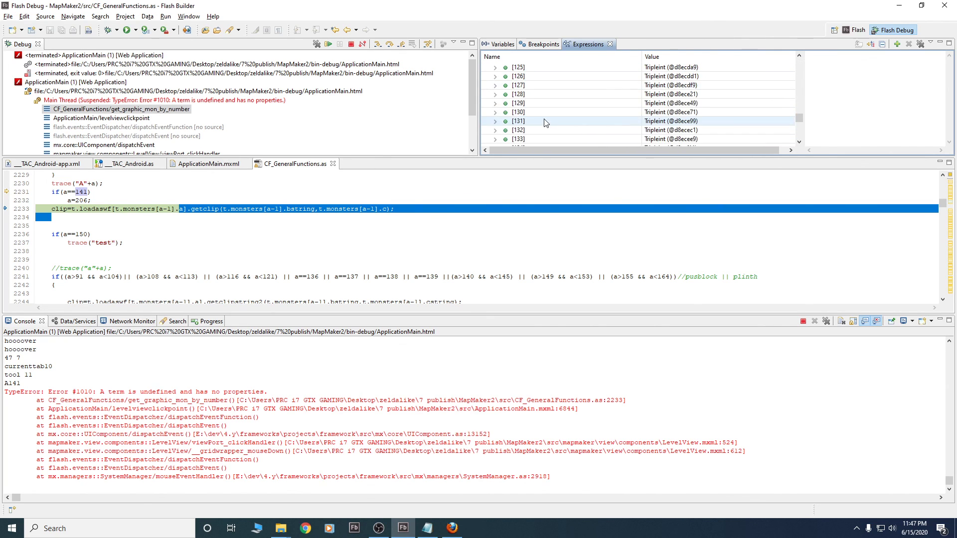
pyautogui.scroll(-4, 529, 121)
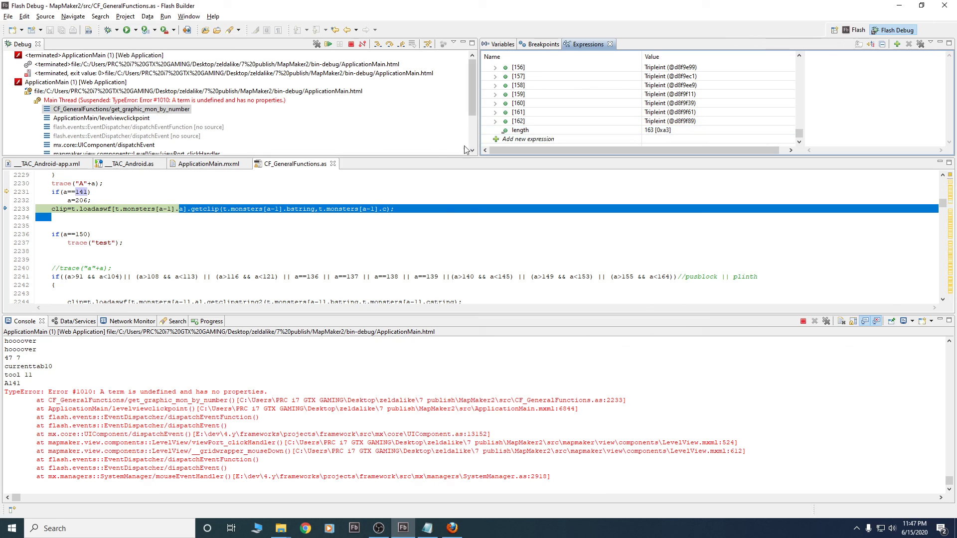
pyautogui.click(319, 207)
pyautogui.click(306, 202)
# Look through ApplicationMain.mxml from its first line down to the wall tile palette code near line 2600
pyautogui.click(236, 164)
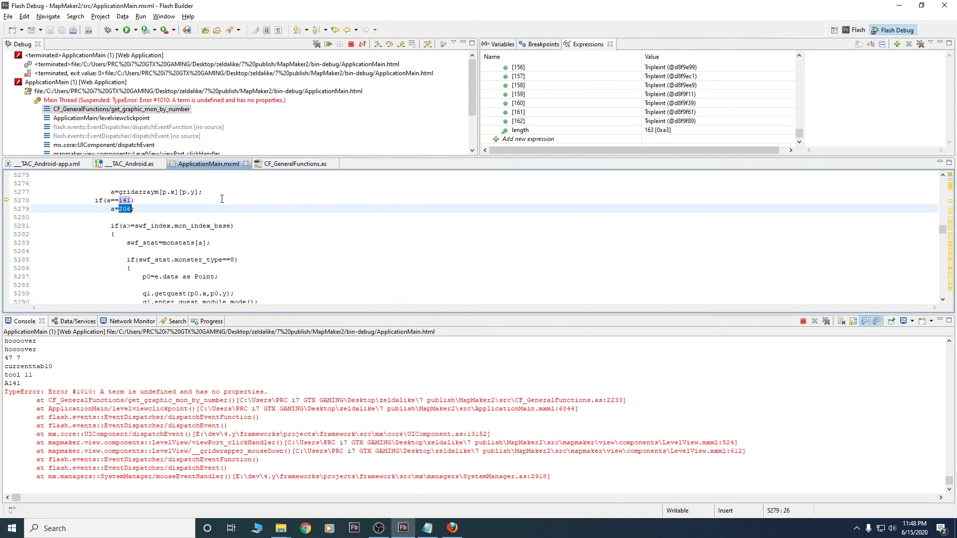
pyautogui.hotkey('ctrl', 'Home')
pyautogui.hotkey('ctrl', 'f')
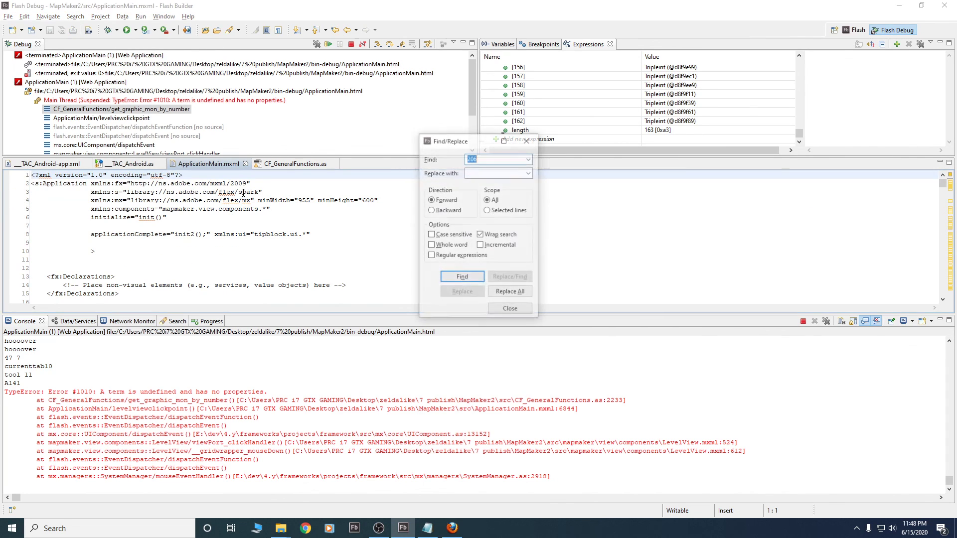
pyautogui.press('Escape')
pyautogui.press('pagedown')
pyautogui.press('pagedown')
pyautogui.press('pagedown')
pyautogui.press('pagedown')
pyautogui.press('pagedown')
pyautogui.press('pagedown')
pyautogui.press('pagedown')
pyautogui.press('pagedown')
pyautogui.press('pagedown')
pyautogui.press('pagedown')
pyautogui.press('pagedown')
pyautogui.press('pagedown')
pyautogui.press('pagedown')
pyautogui.press('pagedown')
pyautogui.press('pagedown')
pyautogui.press('pagedown')
pyautogui.press('pagedown')
pyautogui.press('pagedown')
pyautogui.press('pagedown')
pyautogui.press('pagedown')
pyautogui.press('pagedown')
pyautogui.press('pagedown')
pyautogui.press('pagedown')
pyautogui.press('pagedown')
pyautogui.press('pagedown')
pyautogui.press('pagedown')
pyautogui.press('pagedown')
pyautogui.press('pagedown')
pyautogui.press('pagedown')
pyautogui.press('pagedown')
pyautogui.press('pagedown')
pyautogui.press('pagedown')
pyautogui.press('pagedown')
pyautogui.press('pagedown')
pyautogui.press('pagedown')
pyautogui.press('pagedown')
pyautogui.press('pagedown')
pyautogui.press('pagedown')
pyautogui.press('pagedown')
pyautogui.press('pagedown')
pyautogui.press('pagedown')
pyautogui.press('pagedown')
pyautogui.press('pagedown')
pyautogui.press('pagedown')
pyautogui.press('pagedown')
pyautogui.press('pagedown')
pyautogui.press('pagedown')
pyautogui.press('pagedown')
pyautogui.press('pagedown')
pyautogui.press('pagedown')
pyautogui.press('pagedown')
pyautogui.press('pagedown')
pyautogui.press('pagedown')
pyautogui.press('pagedown')
pyautogui.press('pagedown')
pyautogui.press('pagedown')
pyautogui.press('pagedown')
pyautogui.press('pagedown')
pyautogui.press('pagedown')
pyautogui.press('pagedown')
pyautogui.press('pagedown')
pyautogui.press('pagedown')
pyautogui.press('pagedown')
pyautogui.press('pagedown')
pyautogui.press('pagedown')
pyautogui.press('pagedown')
pyautogui.press('pagedown')
pyautogui.press('pagedown')
pyautogui.press('pagedown')
pyautogui.press('pagedown')
pyautogui.press('pagedown')
pyautogui.press('pagedown')
pyautogui.press('pagedown')
pyautogui.press('pagedown')
pyautogui.press('pagedown')
pyautogui.press('pagedown')
pyautogui.press('pagedown')
pyautogui.press('pagedown')
pyautogui.press('pagedown')
pyautogui.press('pagedown')
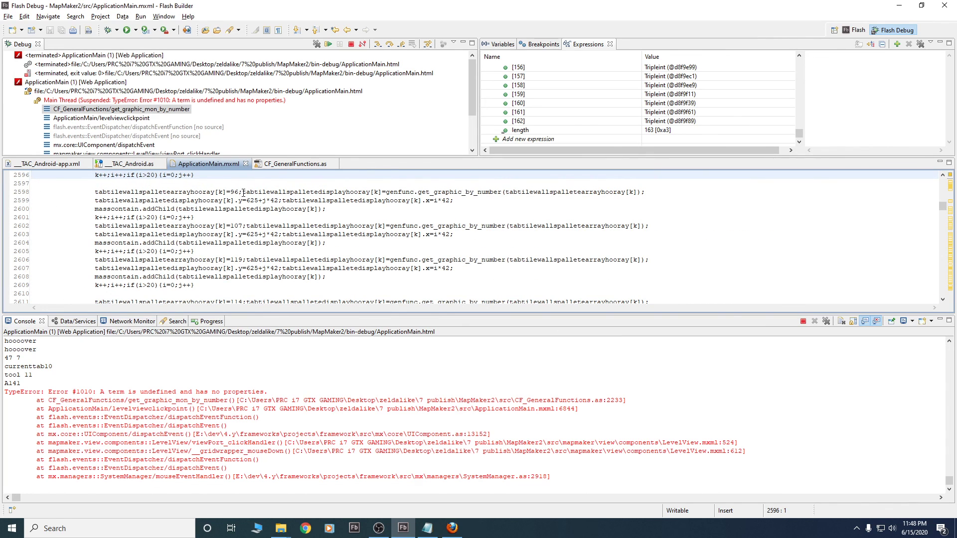
# Search ApplicationMain.mxml for each "k++;i++;if(i>20){i=0;j++}" line, from the wall palette code through the floor, trigger and liquid palettes
pyautogui.press('Down')
pyautogui.press('Down')
pyautogui.press('Down')
pyautogui.press('Down')
pyautogui.press('Down')
pyautogui.press('Down')
pyautogui.press('Down')
pyautogui.press('Down')
pyautogui.press('Down')
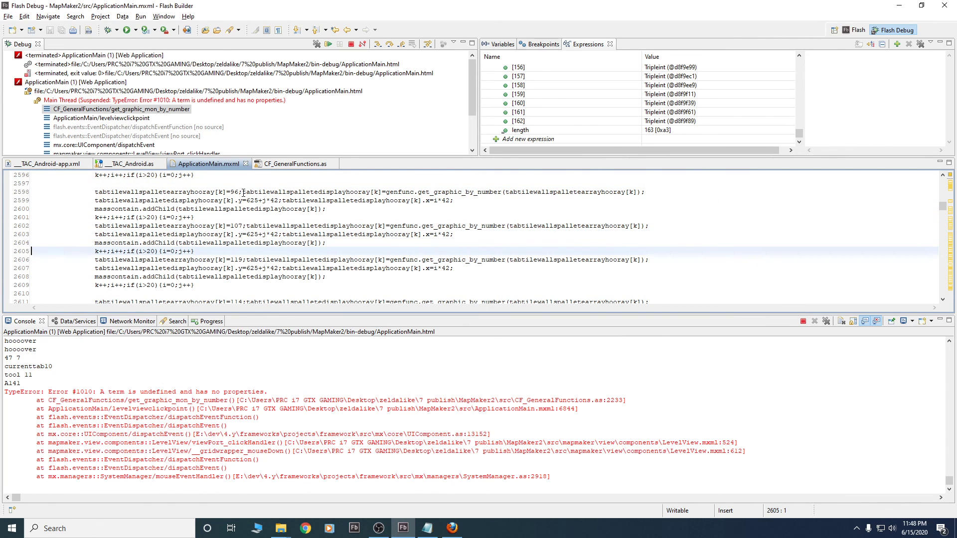
pyautogui.hotkey('shift', 'End')
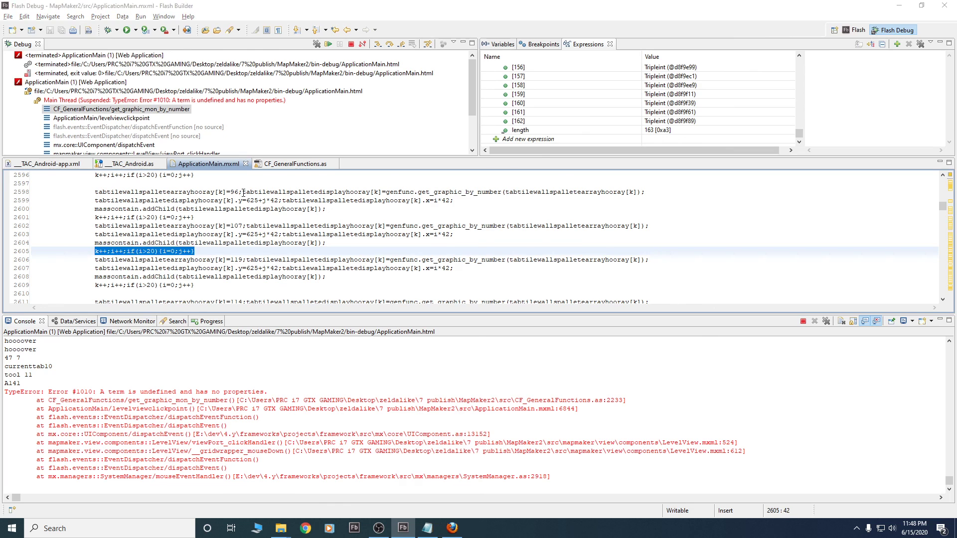
pyautogui.hotkey('ctrl', 'f')
pyautogui.press('Return')
pyautogui.press('Return')
pyautogui.press('Return')
pyautogui.press('Return')
pyautogui.press('Return')
pyautogui.press('Return')
pyautogui.press('Return')
pyautogui.press('Return')
pyautogui.press('Return')
pyautogui.press('Return')
pyautogui.press('Return')
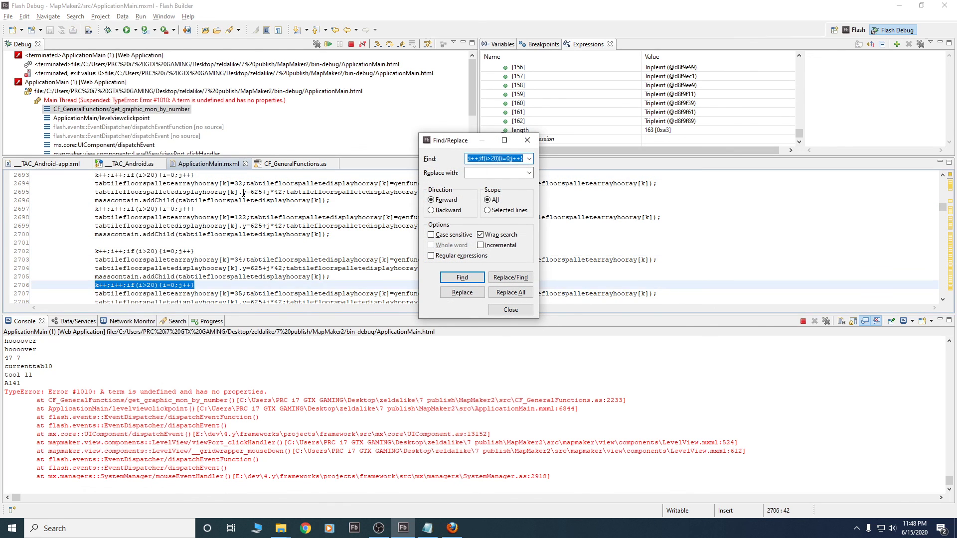
pyautogui.press('Return')
pyautogui.press('Return')
pyautogui.press('Return')
pyautogui.press('Return')
pyautogui.press('Return')
pyautogui.press('Return')
pyautogui.press('Return')
pyautogui.press('Return')
pyautogui.press('Return')
pyautogui.press('Return')
pyautogui.press('Return')
pyautogui.press('Return')
pyautogui.press('Return')
pyautogui.press('Return')
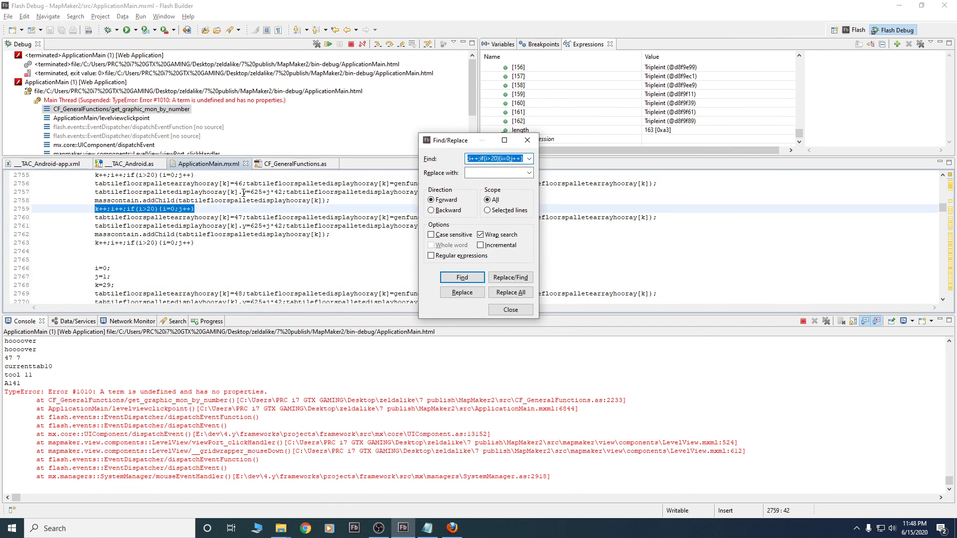
pyautogui.press('Return')
pyautogui.press('Return')
pyautogui.press('Return')
pyautogui.press('Return')
pyautogui.press('Return')
pyautogui.press('Return')
pyautogui.press('Return')
pyautogui.press('Return')
pyautogui.press('Return')
pyautogui.press('Return')
pyautogui.press('Return')
pyautogui.press('Return')
pyautogui.press('Return')
pyautogui.press('Return')
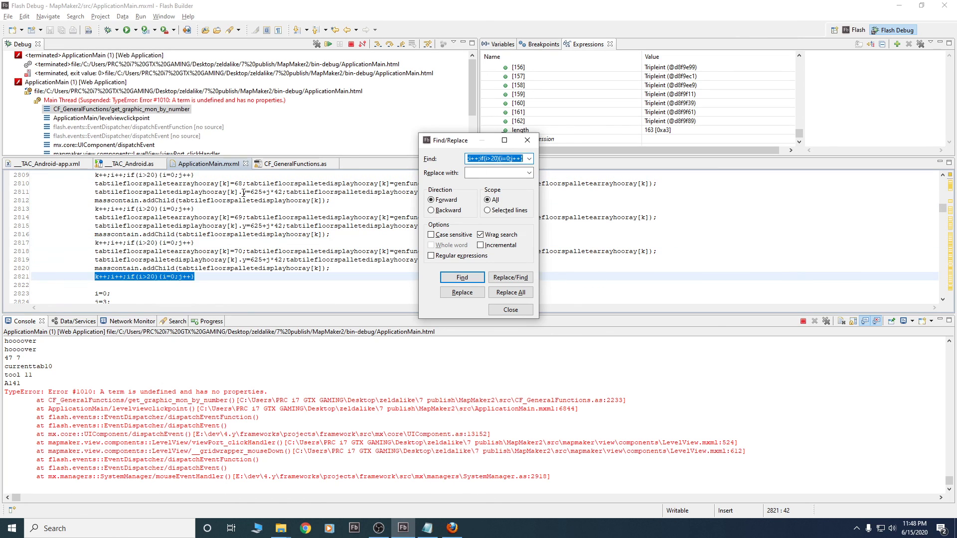
pyautogui.press('Return')
pyautogui.press('Return')
pyautogui.press('Return')
pyautogui.press('Return')
pyautogui.press('Return')
pyautogui.press('Return')
pyautogui.press('Return')
pyautogui.press('Return')
pyautogui.press('Return')
pyautogui.press('Return')
pyautogui.press('Return')
pyautogui.press('Return')
pyautogui.press('Return')
pyautogui.press('Return')
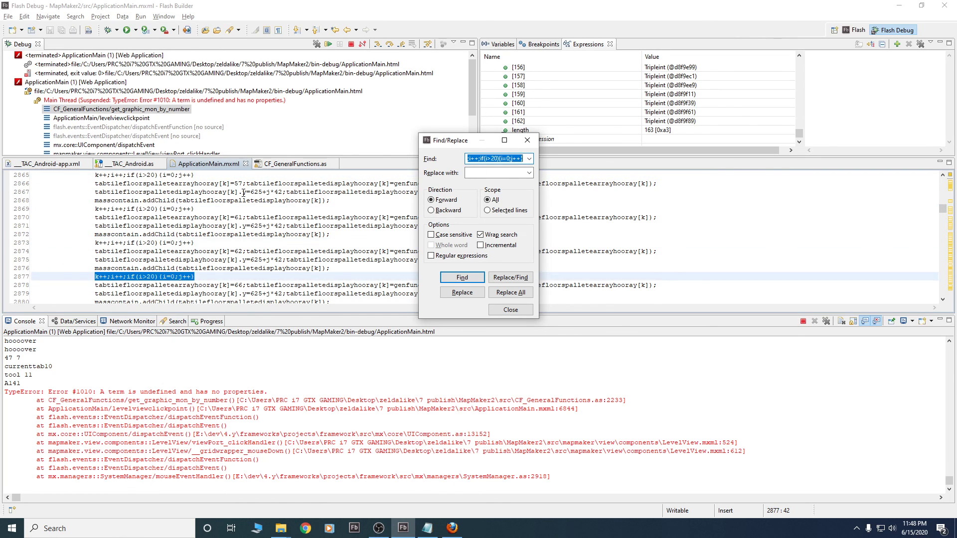
pyautogui.press('Return')
pyautogui.press('Return')
pyautogui.press('Return')
pyautogui.press('Return')
pyautogui.press('Return')
pyautogui.press('Return')
pyautogui.press('Return')
pyautogui.press('Return')
pyautogui.press('Return')
pyautogui.press('Return')
pyautogui.press('Return')
pyautogui.press('Return')
pyautogui.press('Return')
pyautogui.press('Return')
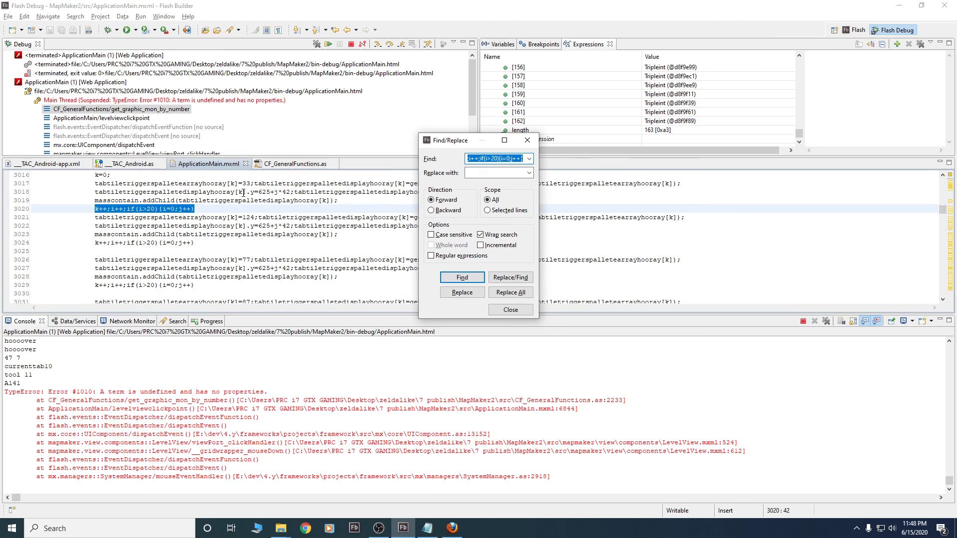
pyautogui.press('Return')
pyautogui.press('Return')
pyautogui.press('Return')
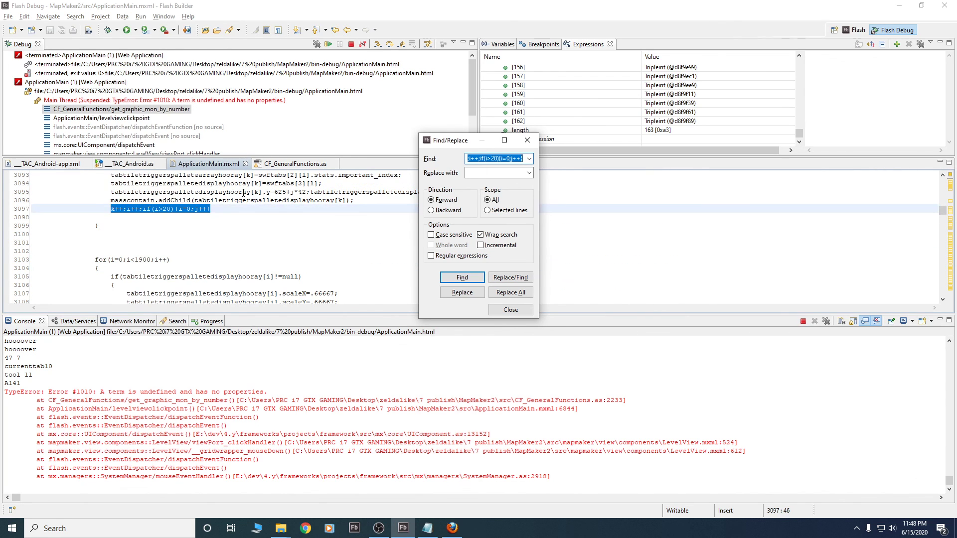
pyautogui.press('Return')
pyautogui.press('Return')
pyautogui.press('Return')
pyautogui.press('Return')
pyautogui.press('Return')
pyautogui.press('Return')
pyautogui.press('Return')
pyautogui.press('Return')
pyautogui.press('Return')
pyautogui.press('Return')
pyautogui.press('Return')
pyautogui.press('Return')
pyautogui.press('Return')
pyautogui.press('Return')
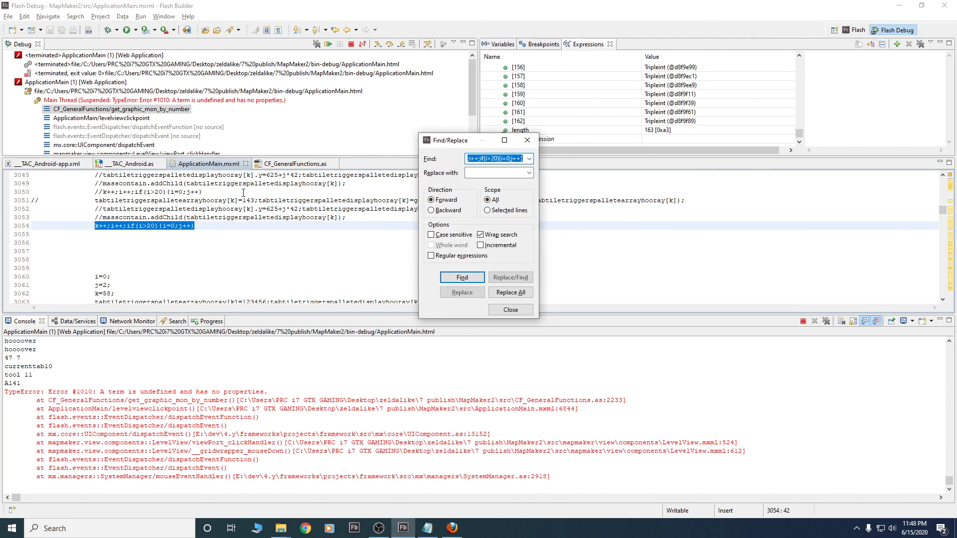
pyautogui.press('Return')
pyautogui.press('Return')
pyautogui.press('Return')
pyautogui.press('Return')
pyautogui.press('Return')
pyautogui.press('Return')
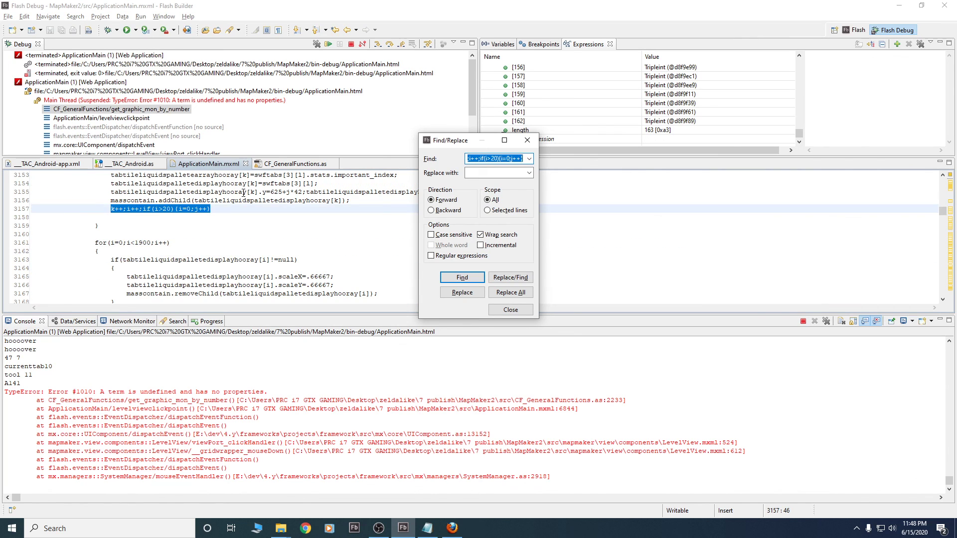
# Search backward for the same counter line and examine the liquids palette code down through its swftabs[3] loop
pyautogui.press('Tab')
pyautogui.press('Tab')
pyautogui.press('Down')
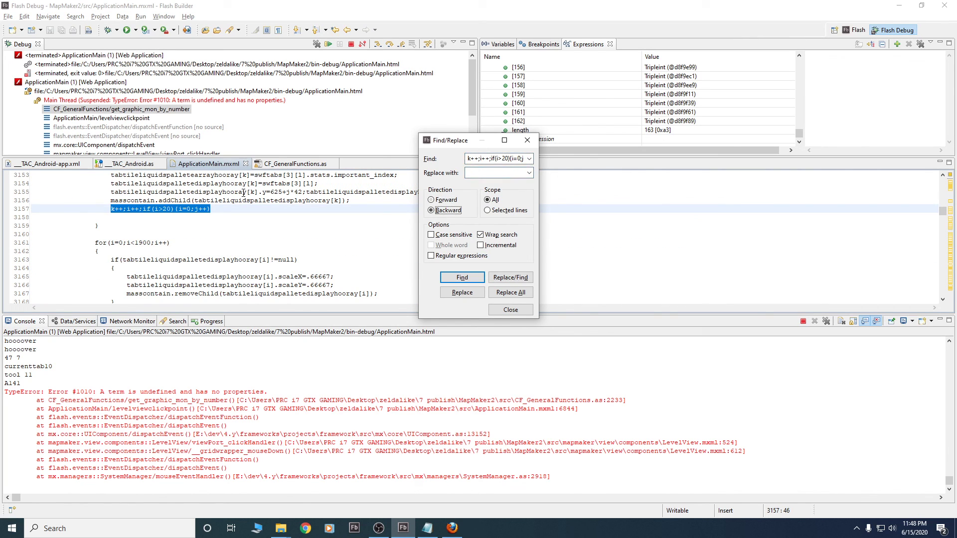
pyautogui.press('Return')
pyautogui.press('Escape')
pyautogui.press('Up')
pyautogui.press('Up')
pyautogui.press('Up')
pyautogui.press('Up')
pyautogui.press('Up')
pyautogui.press('Up')
pyautogui.press('Up')
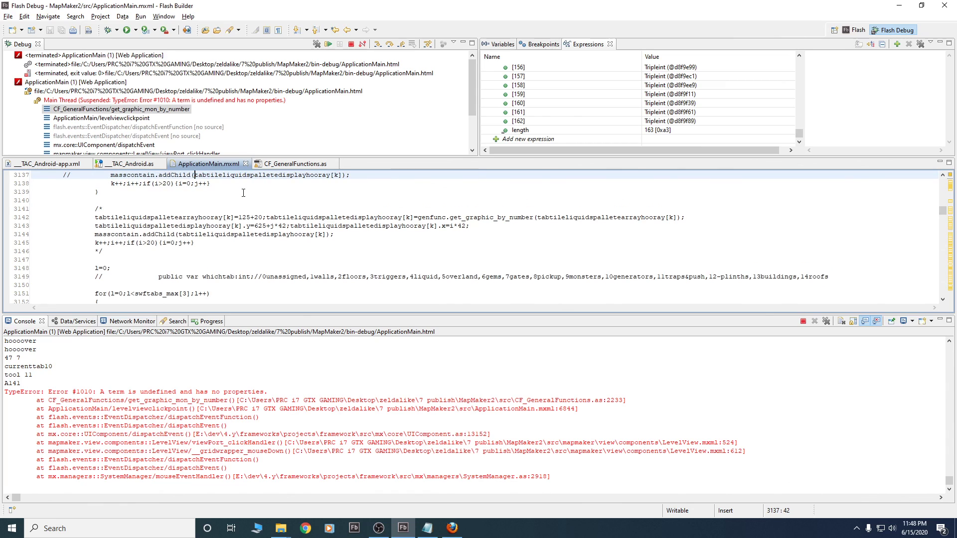
pyautogui.press('Down')
pyautogui.press('Down')
pyautogui.press('Down')
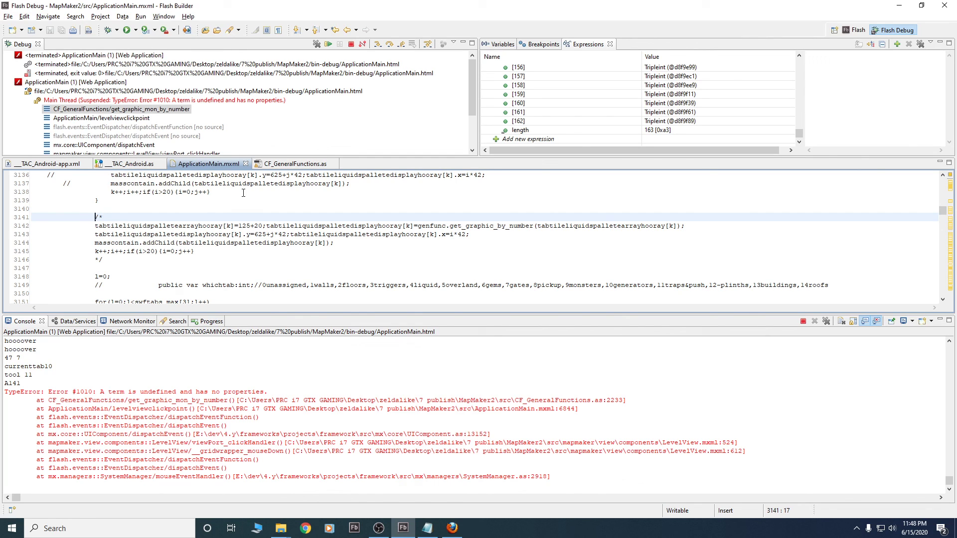
pyautogui.press('pagedown')
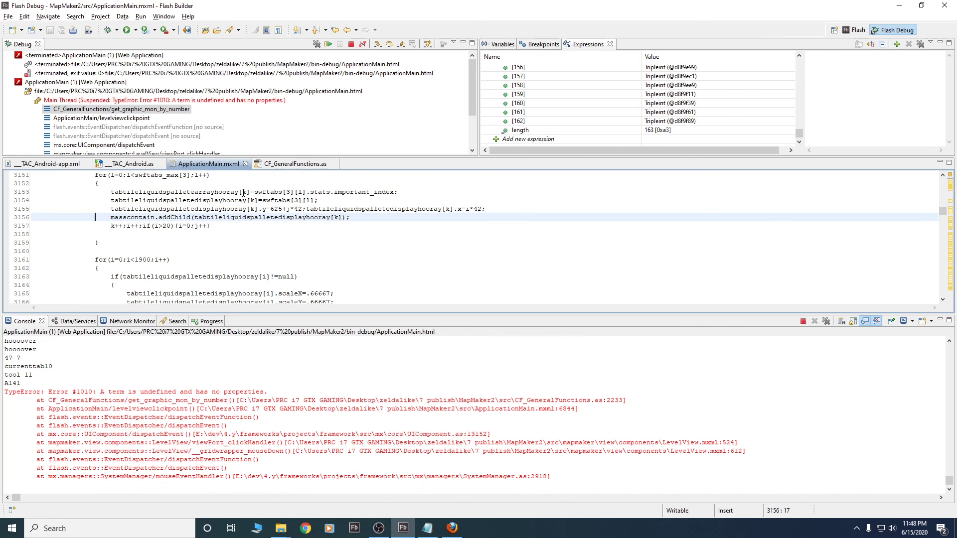
# Search onward through the tabtilecontact2 palette code to the commented-out tabtileoverland palette loop near line 3322
pyautogui.hotkey('ctrl', 'f')
pyautogui.press('Return')
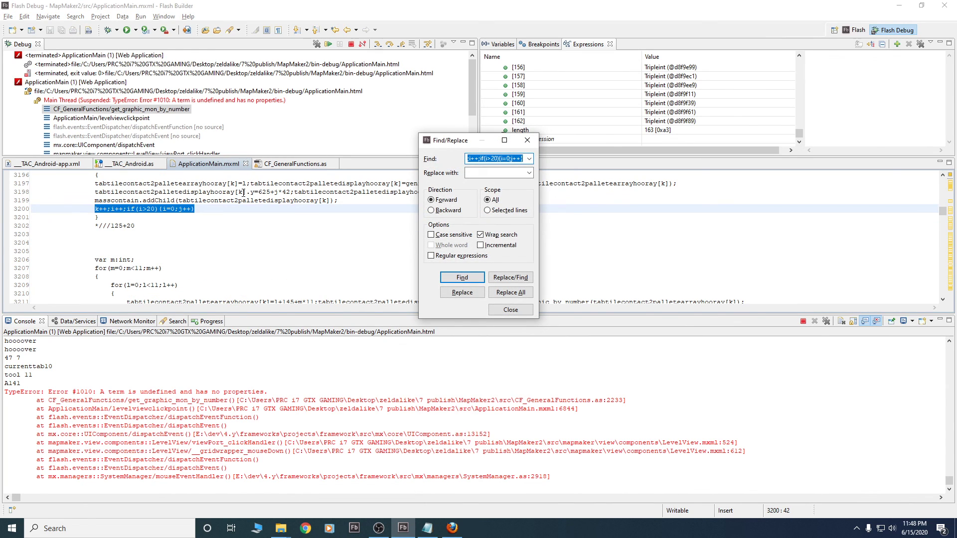
pyautogui.press('Escape')
pyautogui.scroll(3, 243, 193)
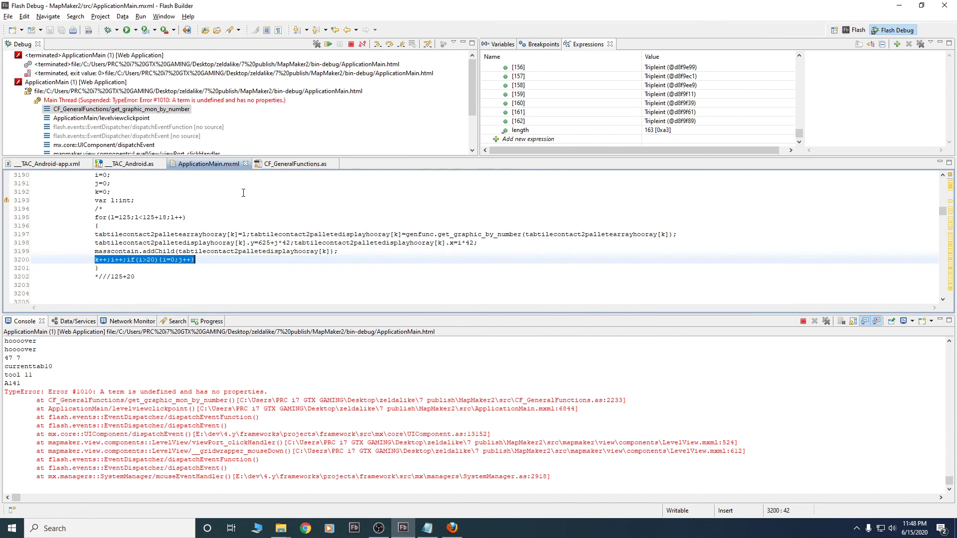
pyautogui.hotkey('ctrl', 'f')
pyautogui.press('Return')
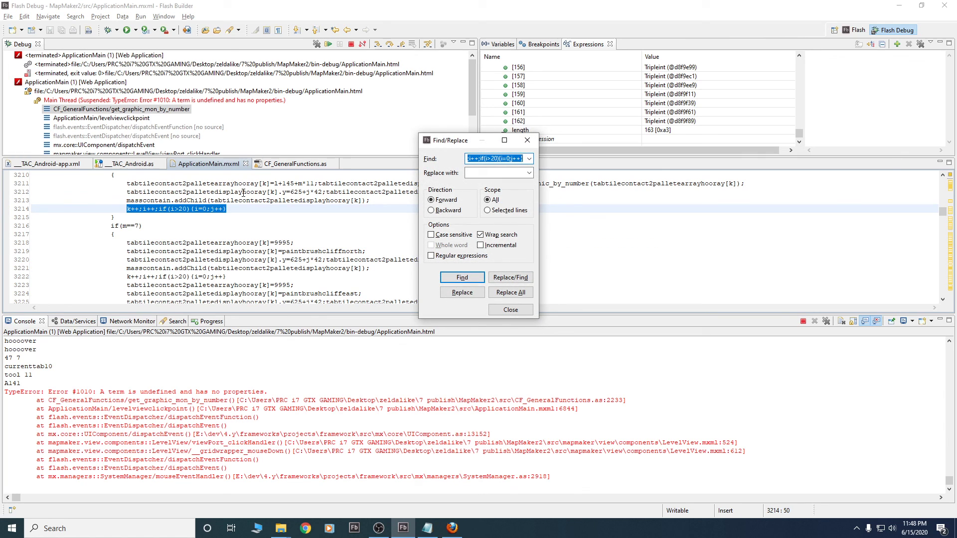
pyautogui.press('Return')
pyautogui.press('Return')
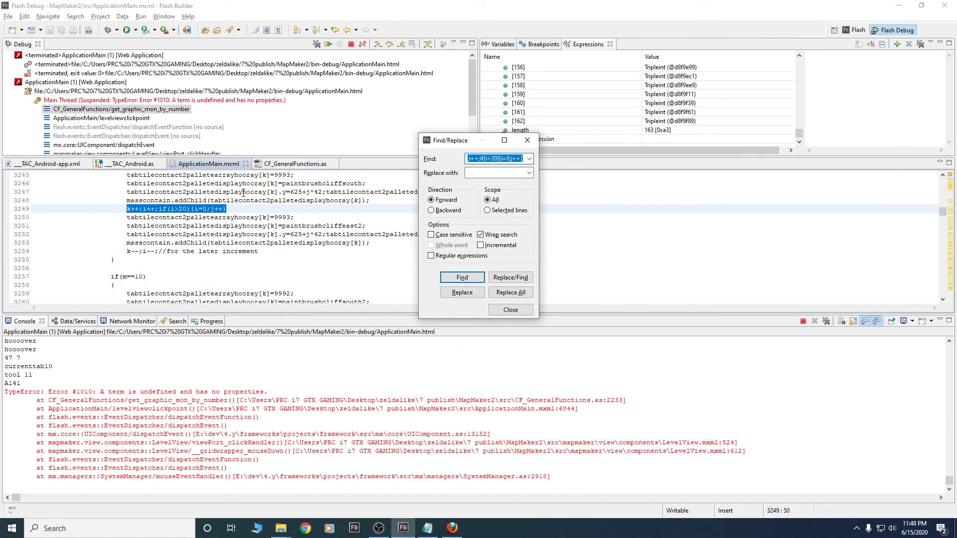
pyautogui.press('Return')
pyautogui.press('Escape')
pyautogui.scroll(2, 243, 192)
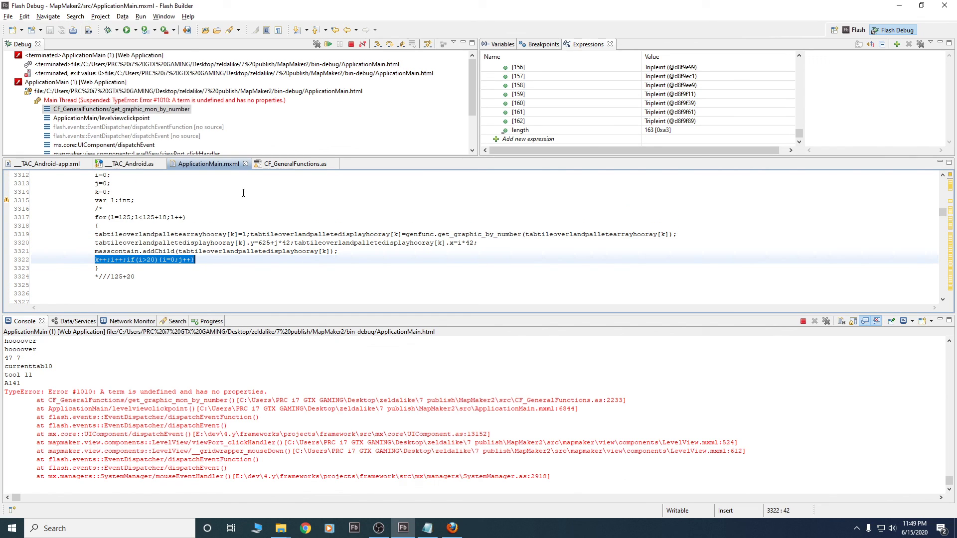
# Uncomment the overland palette for loop at lines 3316–3324 and remove its trailing //125+20 note
pyautogui.press('Up')
pyautogui.press('Up')
pyautogui.press('Up')
pyautogui.press('Up')
pyautogui.press('Up')
pyautogui.press('Up')
pyautogui.press('BackSpace')
pyautogui.press('BackSpace')
pyautogui.press('Down')
pyautogui.press('Down')
pyautogui.press('Down')
pyautogui.press('Down')
pyautogui.press('Down')
pyautogui.press('Down')
pyautogui.press('Down')
pyautogui.press('Down')
pyautogui.press('Delete')
pyautogui.press('Delete')
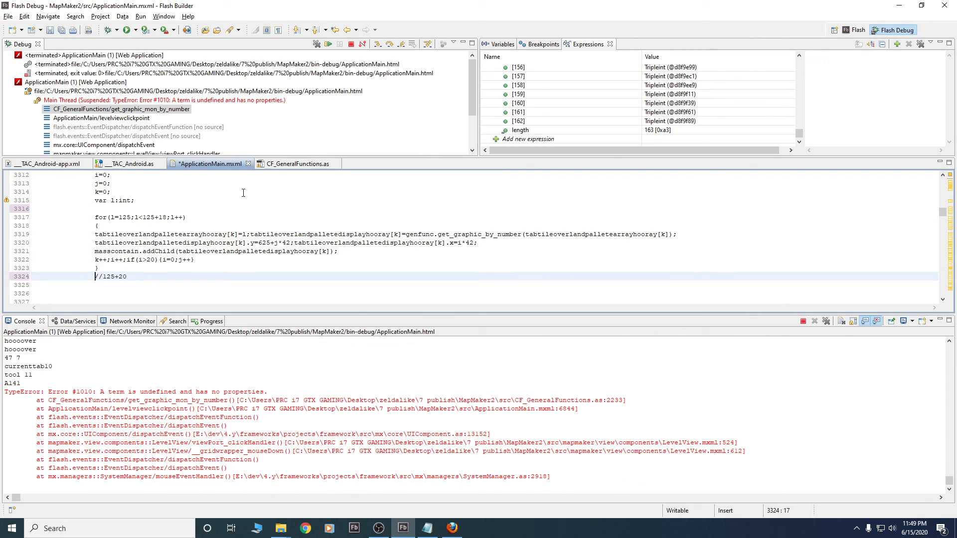
pyautogui.hotkey('shift', 'End')
pyautogui.hotkey('ctrl', 'x')
# Open a block comment with /* on a new indented line above the first statement inside the overland palette for loop
pyautogui.press('Up')
pyautogui.press('Up')
pyautogui.press('Up')
pyautogui.press('Up')
pyautogui.press('Up')
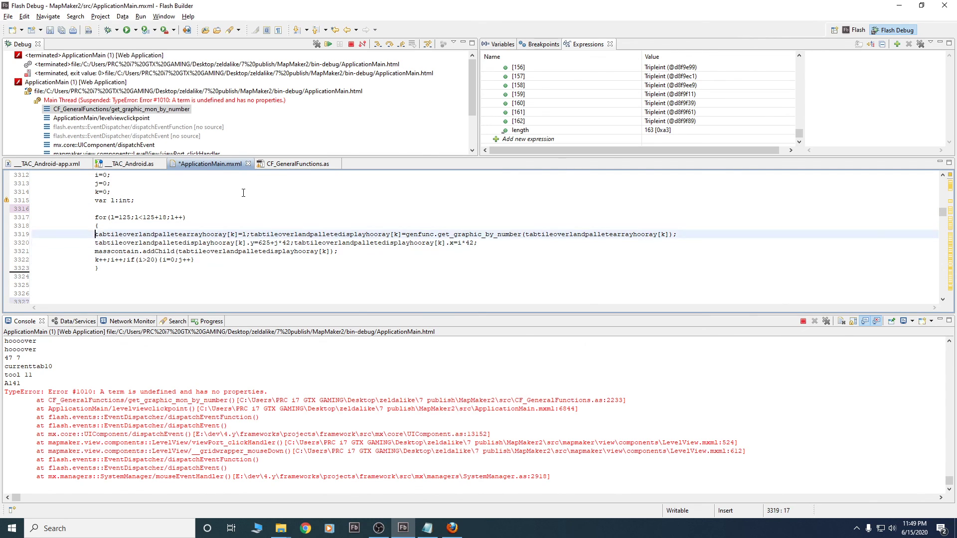
pyautogui.press('Return')
pyautogui.press('Up')
pyautogui.press('Down')
pyautogui.press('Tab')
pyautogui.press('Tab')
pyautogui.press('Tab')
pyautogui.press('Tab')
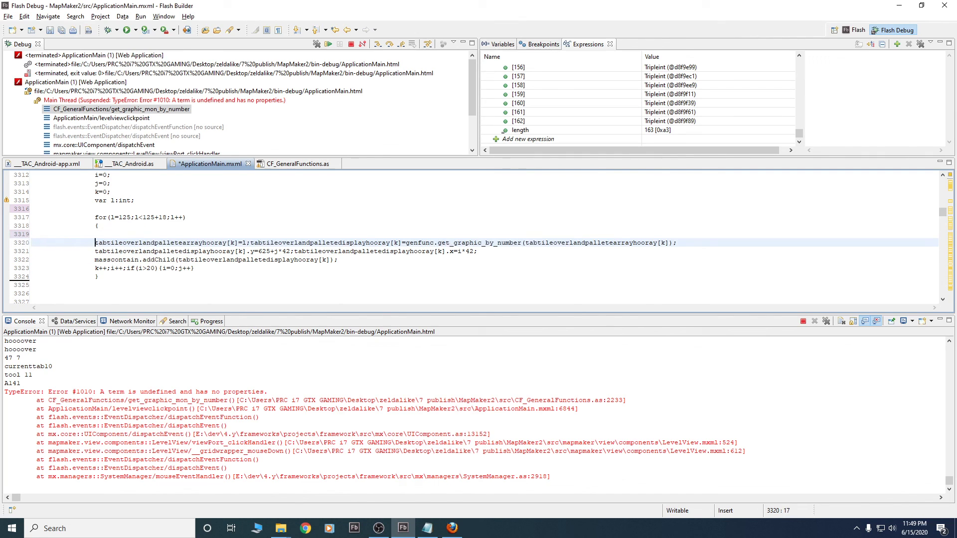
pyautogui.press('Up')
pyautogui.write('/*')
# Close the block comment with */ on its own indented line between the masscontain.addChild statement and the k++;i++ counter line
pyautogui.press('Down')
pyautogui.press('Down')
pyautogui.press('Down')
pyautogui.press('End')
pyautogui.press('Return')
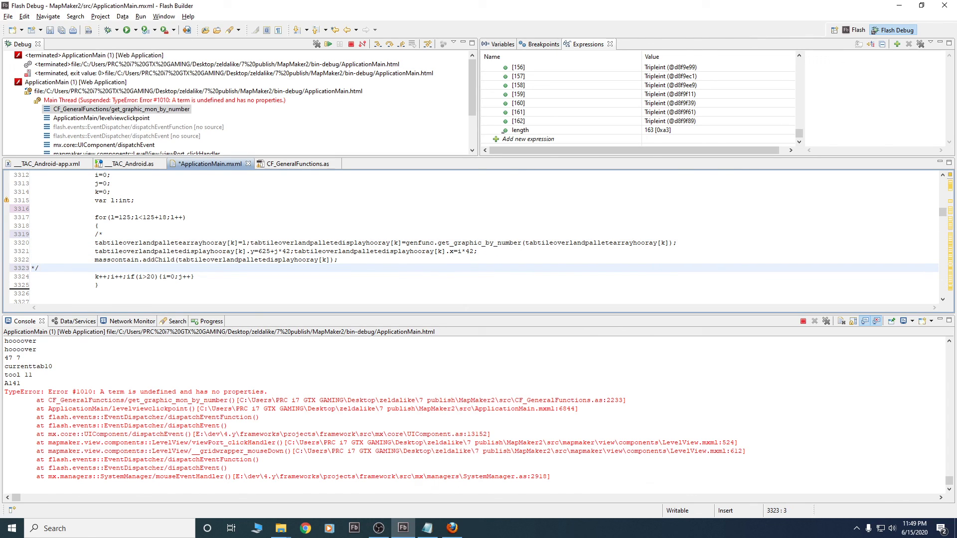
pyautogui.press('Tab')
pyautogui.press('Tab')
pyautogui.press('Tab')
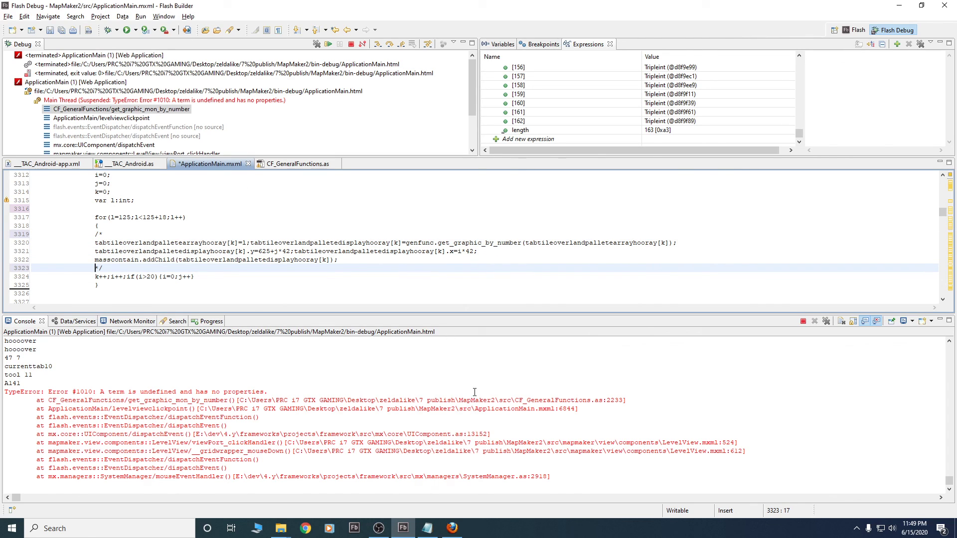